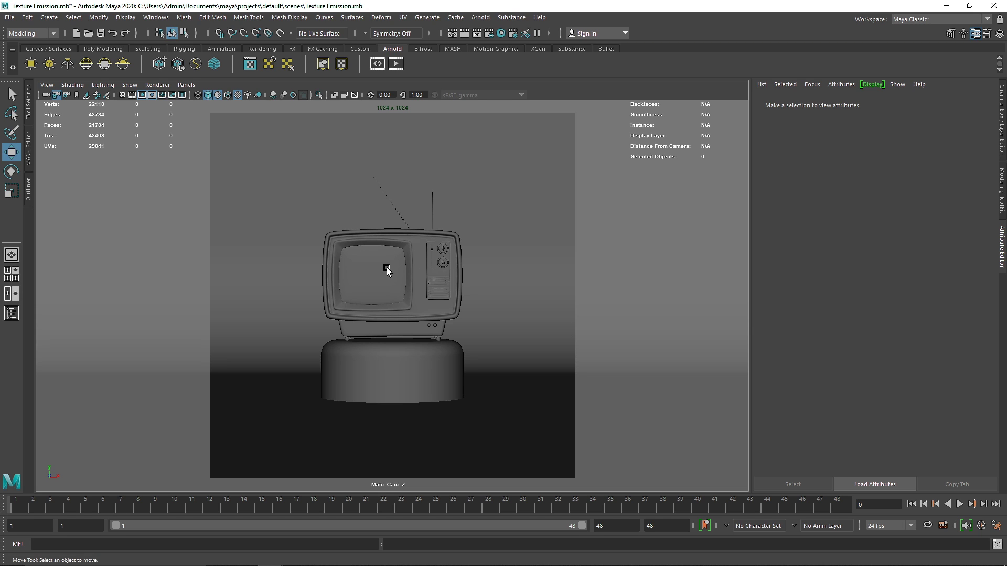
Render the scene through Main_Cam in the Arnold RenderView and stop the render after the first passes
click(395, 63)
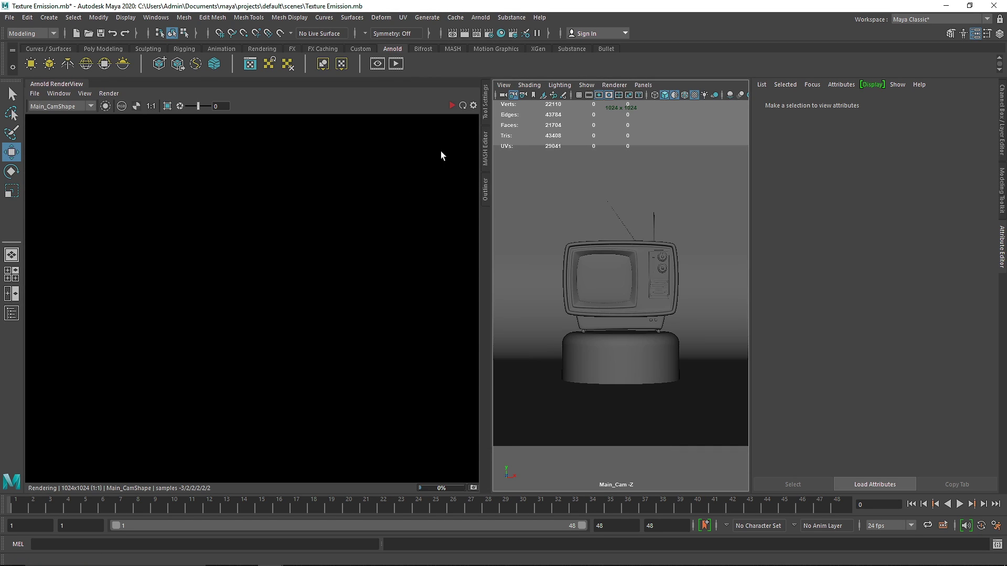
click(453, 105)
scroll(388, 207, down, 3)
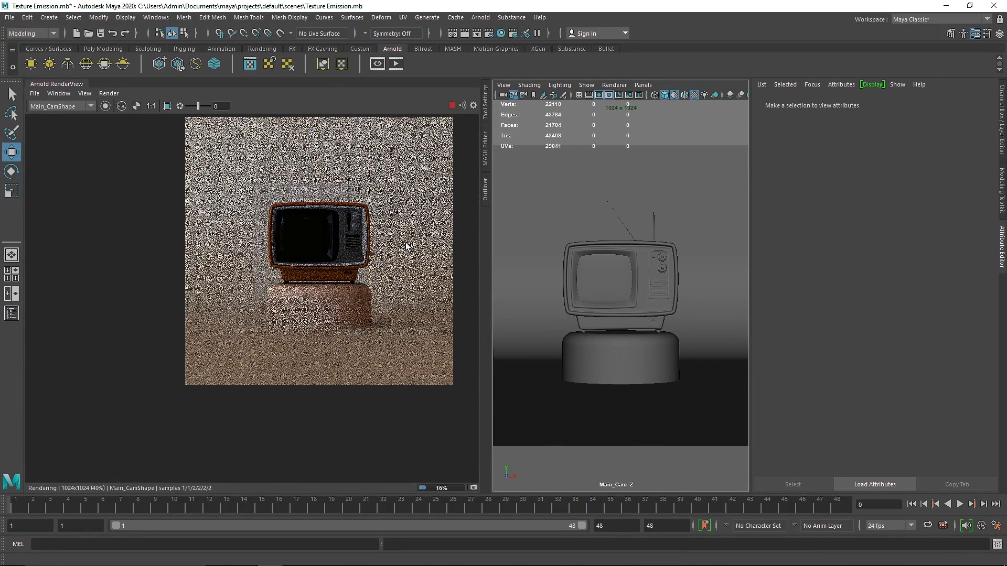
click(572, 351)
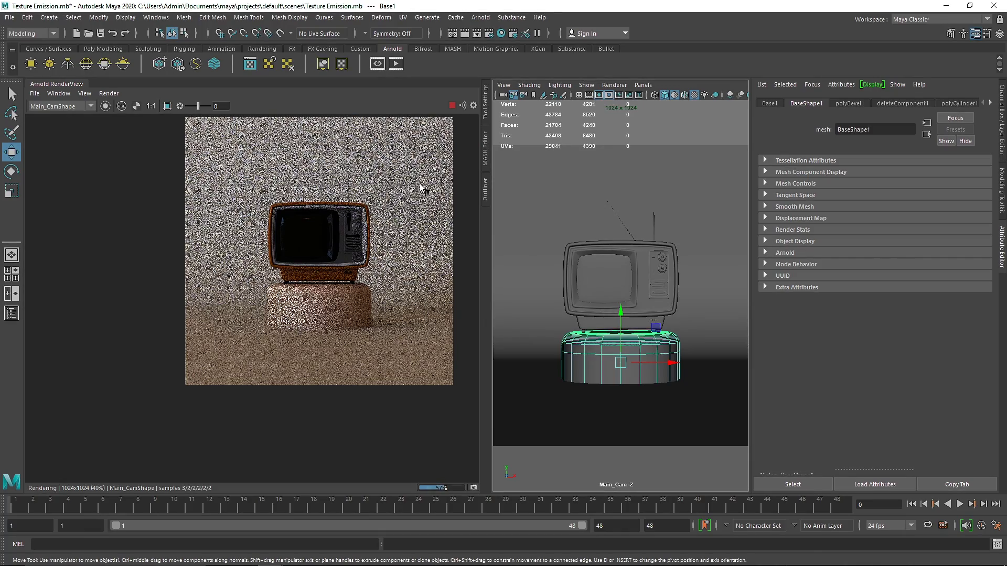
scroll(420, 188, up, 1)
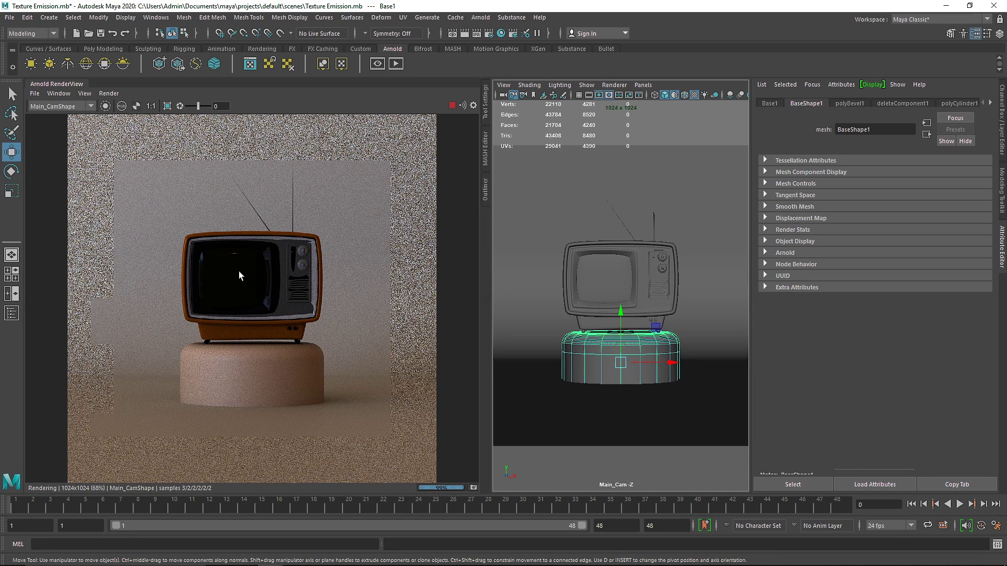
click(451, 106)
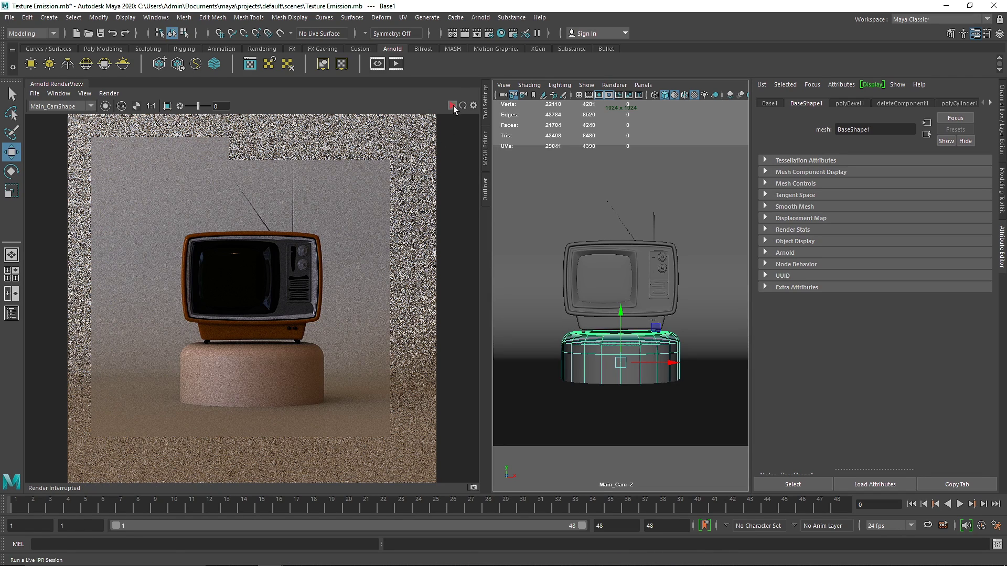
Widen the viewport beside the render view and restrict rendering to a crop region around the TV set
right_click(55, 84)
click(269, 261)
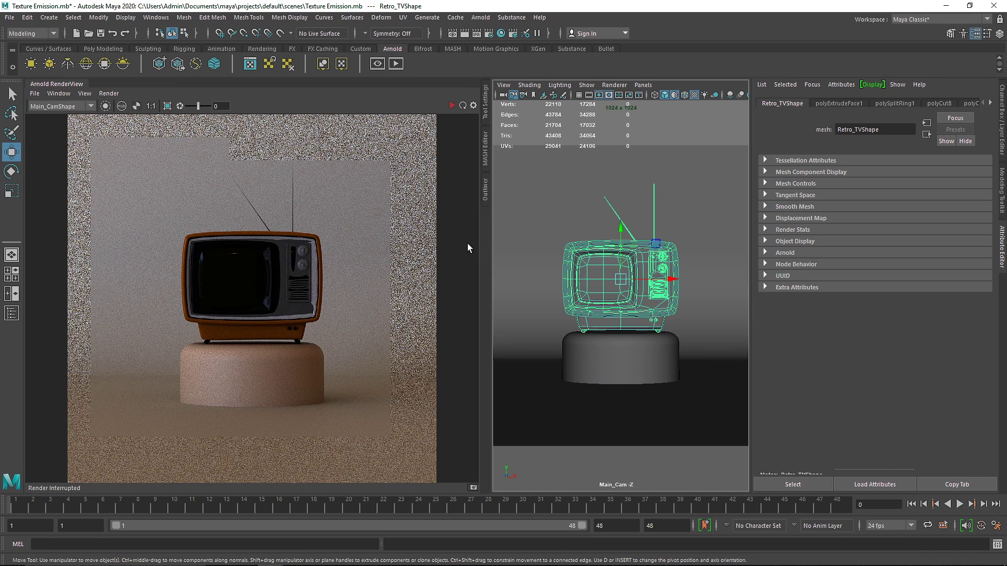
drag(491, 237, 425, 239)
drag(177, 261, 307, 329)
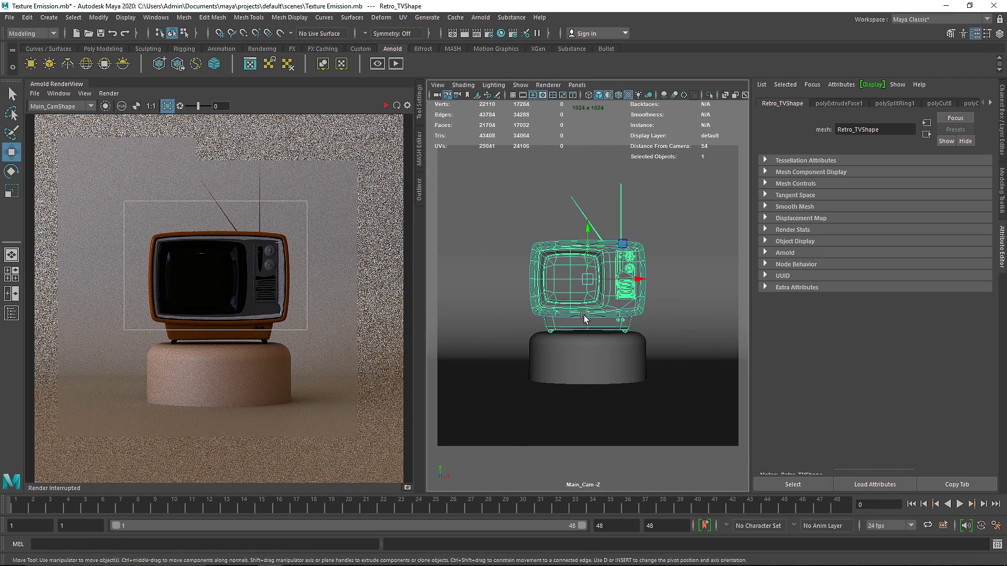
Switch the viewport to the perspective camera and frame the front of the TV set for a close look at its screen
click(559, 286)
key(space)
drag(559, 286, 560, 177)
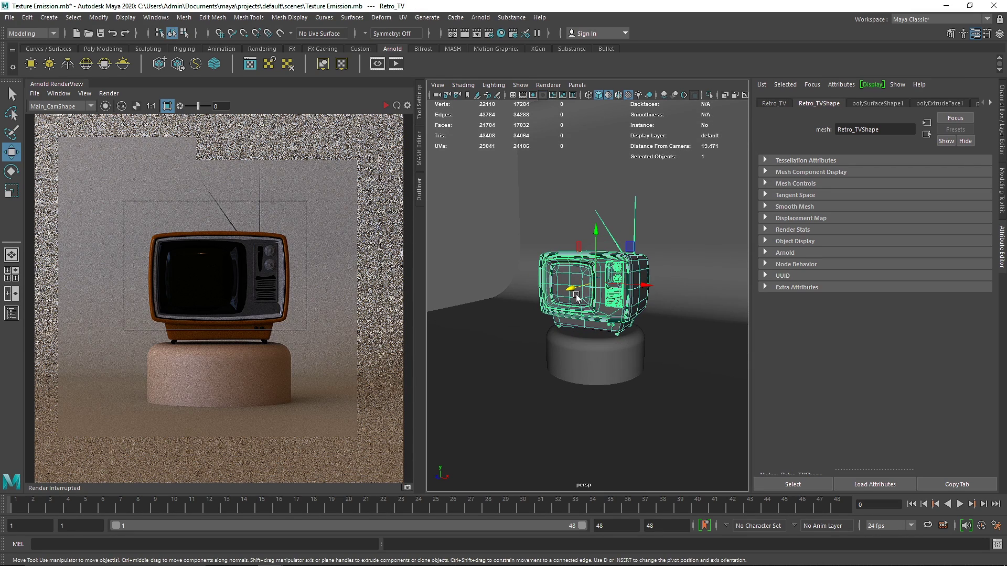
click(478, 248)
scroll(609, 297, up, 4)
alt+drag(543, 275, 580, 274)
alt+middle_drag(508, 266, 626, 285)
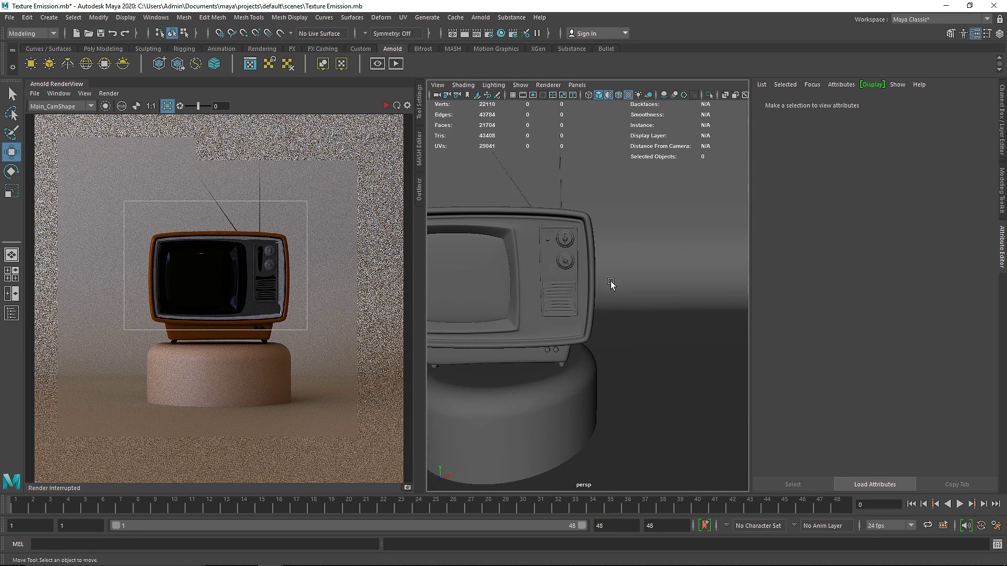
click(507, 263)
key(f)
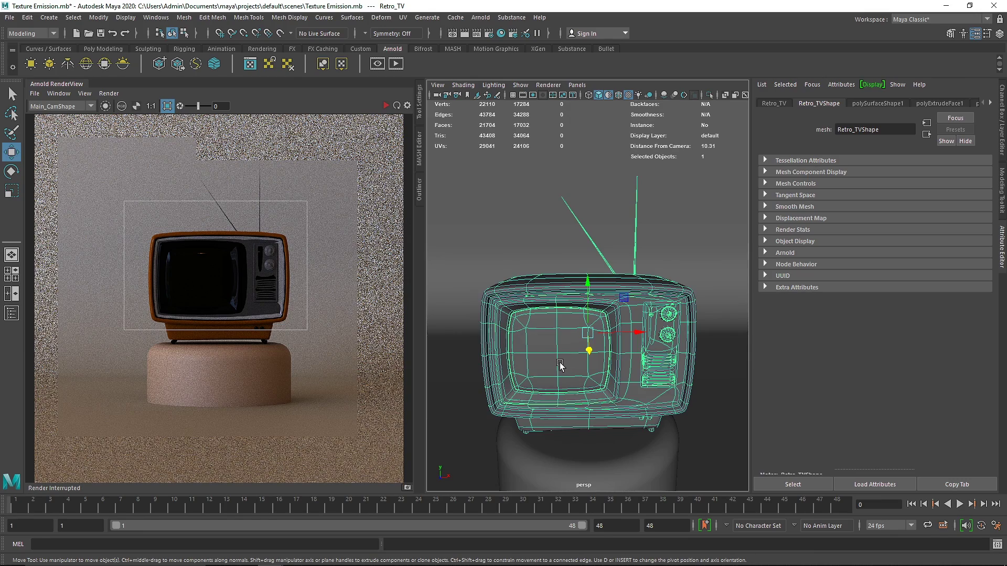
scroll(560, 365, up, 4)
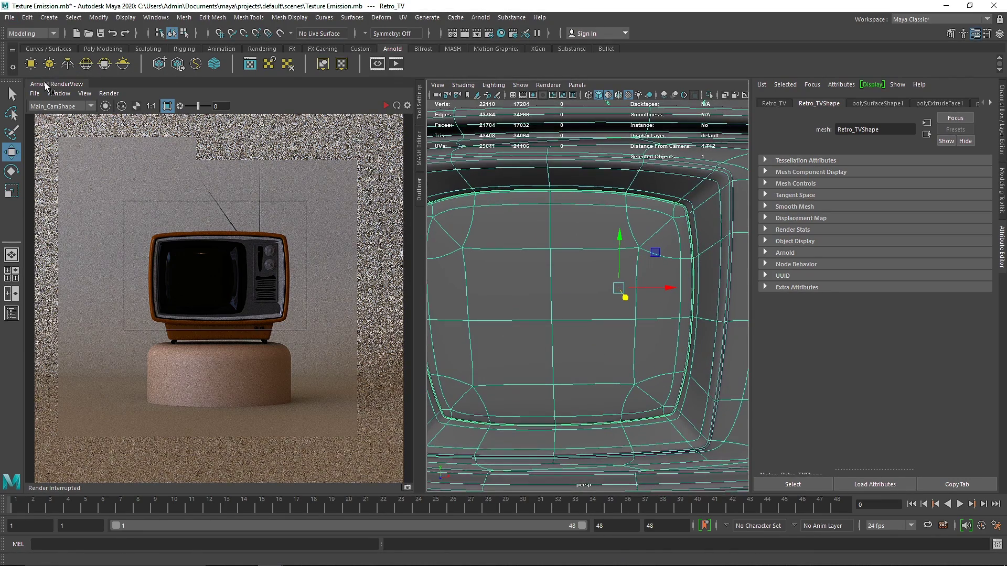
Collapse the Arnold RenderView and select the four central faces of the TV screen in face mode
click(47, 85)
scroll(317, 259, down, 5)
right_drag(335, 248, 335, 279)
click(335, 263)
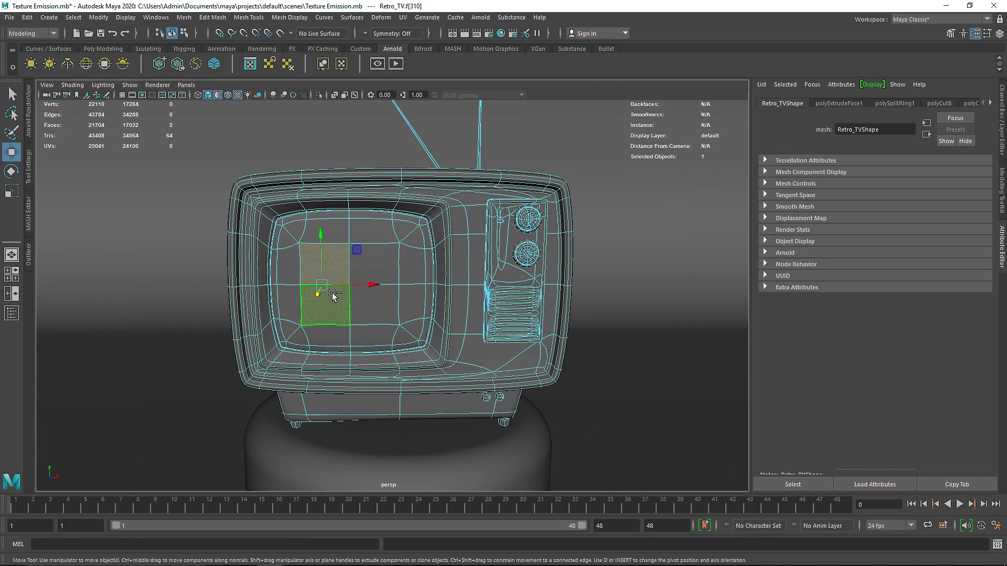
shift+click(332, 293)
shift+click(367, 294)
shift+click(366, 275)
scroll(301, 248, up, 1)
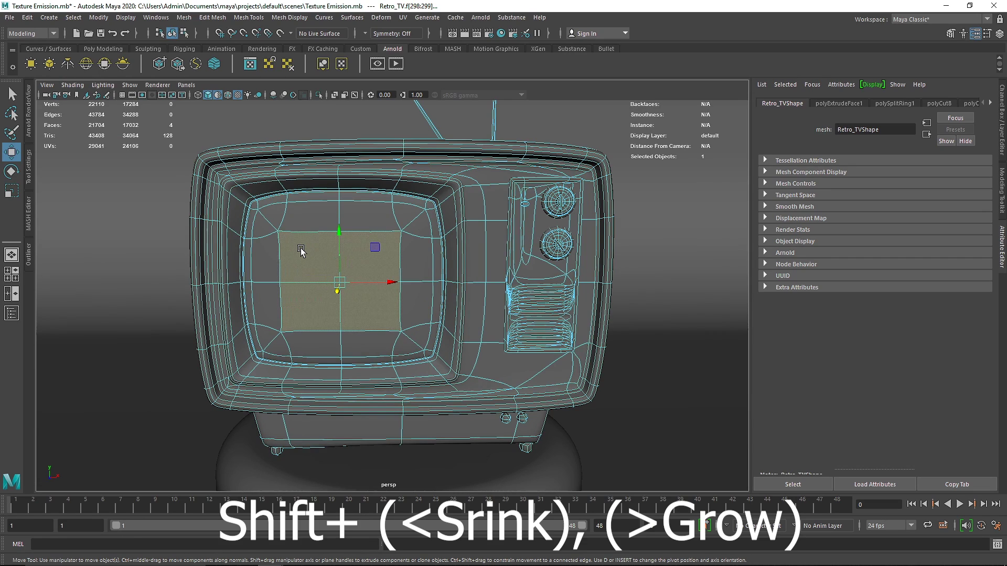
Try growing and shrinking the face selection, leaving it grown by two rings to cover the whole TV screen
key(shift+period)
key(shift+period)
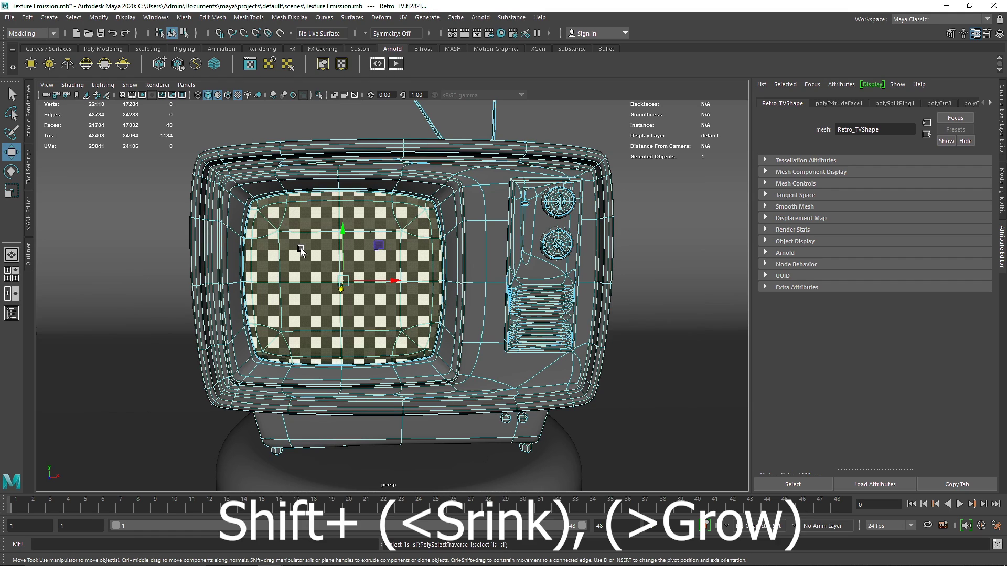
key(shift+comma)
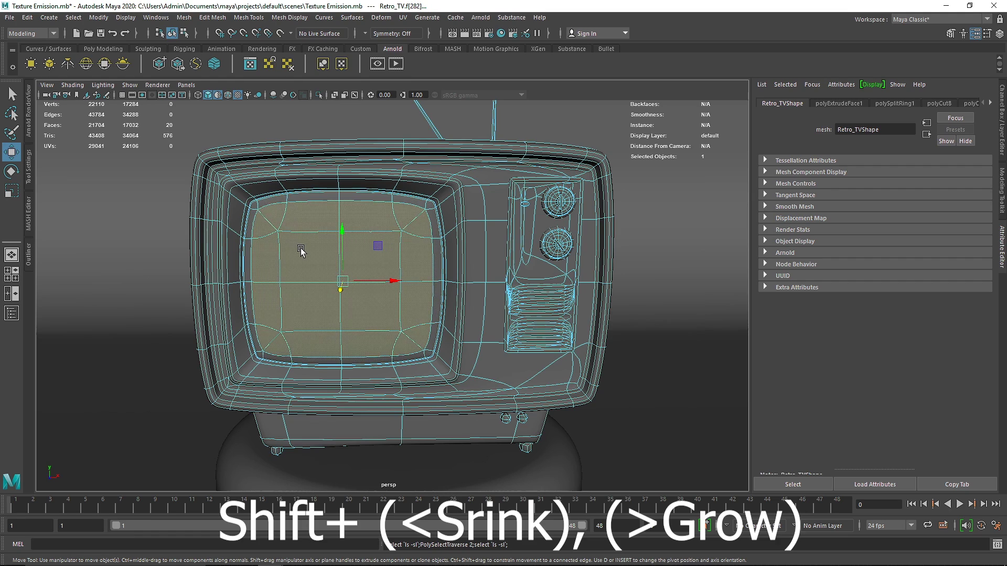
key(shift+comma)
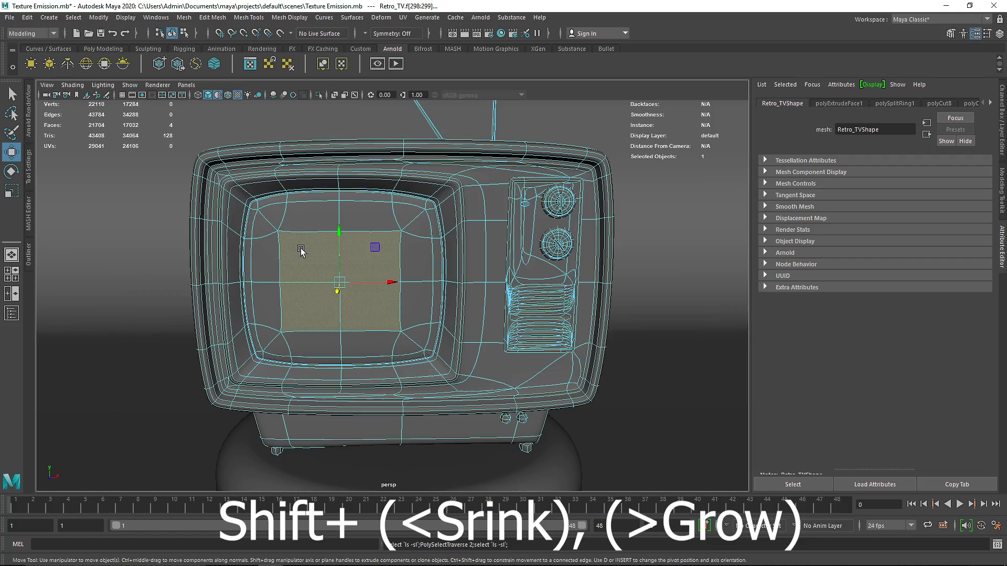
key(shift+period)
key(shift+period)
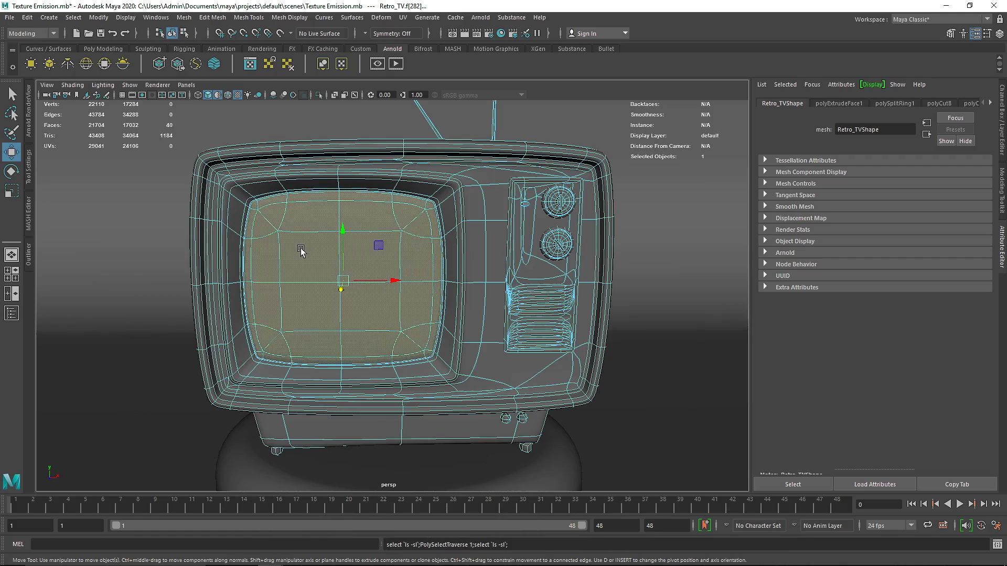
Assign a new Ai Standard Surface material to the selected TV screen faces
alt+drag(393, 236, 321, 245)
scroll(337, 243, up, 5)
scroll(336, 259, down, 5)
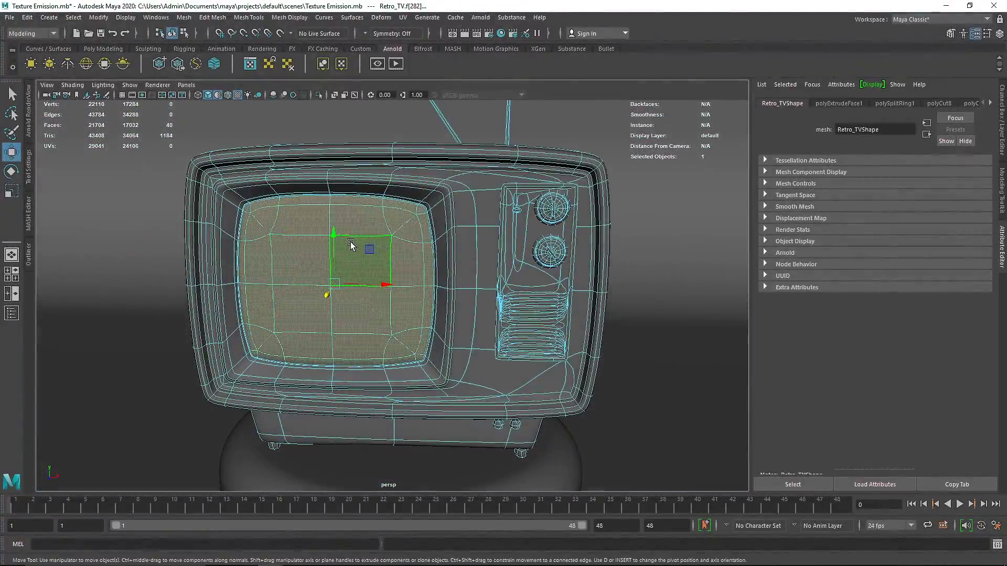
right_drag(348, 250, 342, 518)
click(427, 237)
click(511, 352)
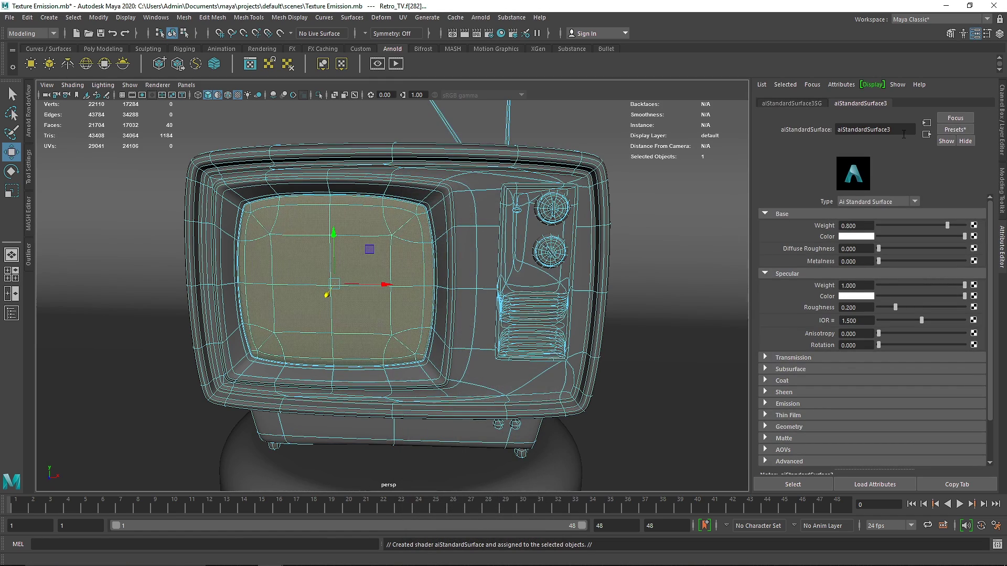
Rename the new screen material Texture_Emission and set its base weight to 1
click(903, 135)
text(Texture_Emission)
key(Return)
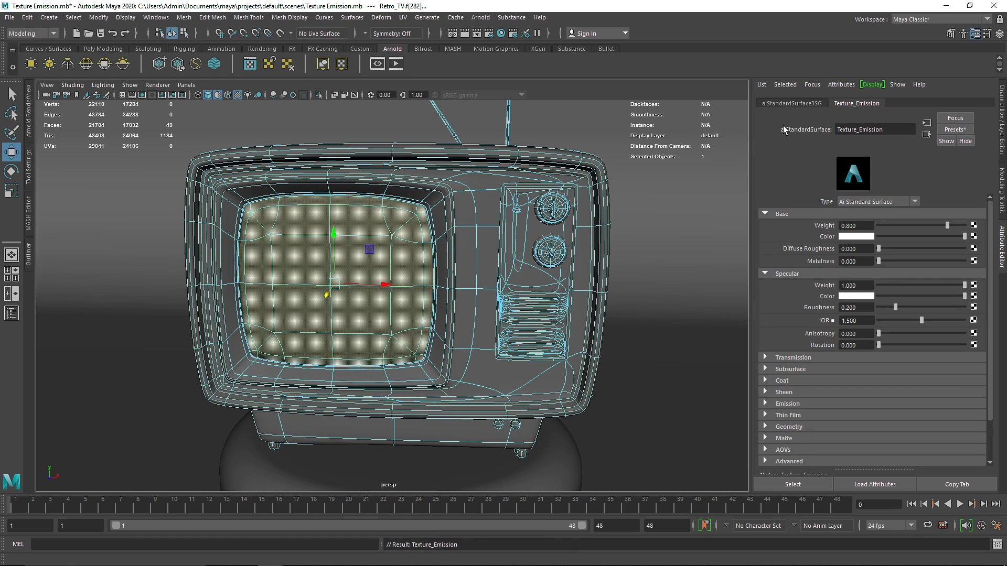
drag(974, 227, 979, 226)
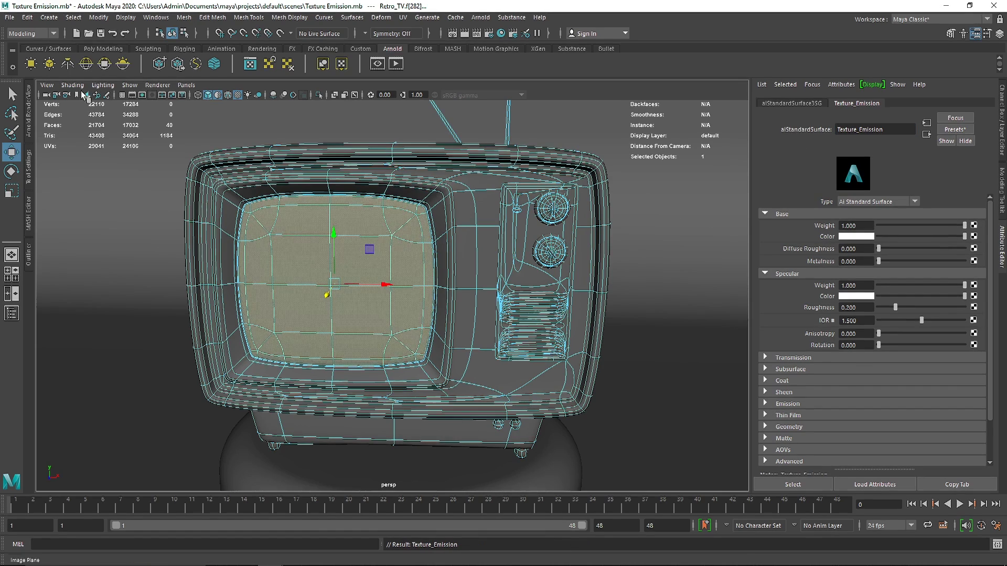
Return the TV to object mode and restart the Arnold render to preview the new screen material
click(29, 97)
right_drag(634, 254, 741, 183)
click(451, 106)
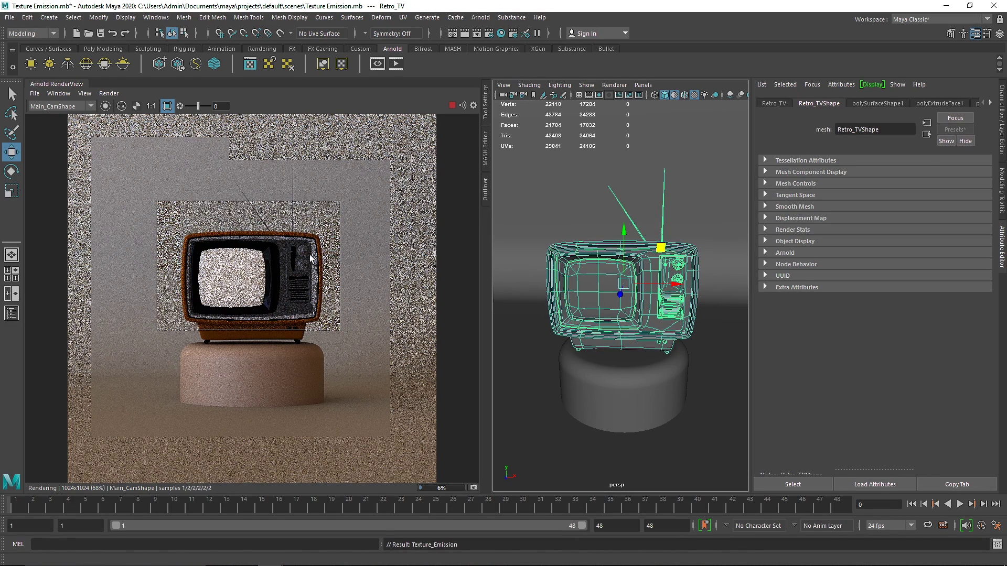
Set the base color of the Texture_Emission material to cyan
scroll(903, 104, down, 15)
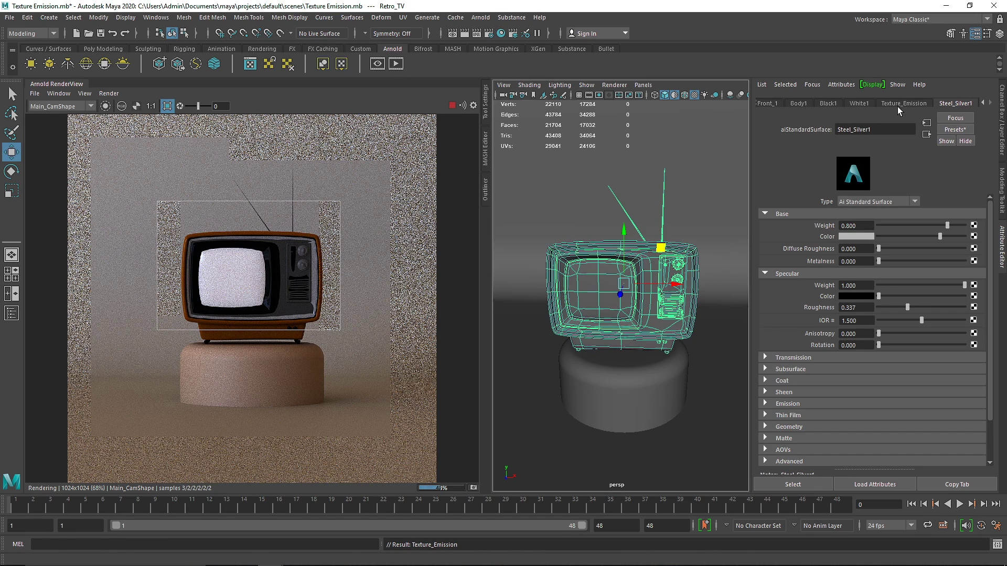
click(903, 104)
click(863, 239)
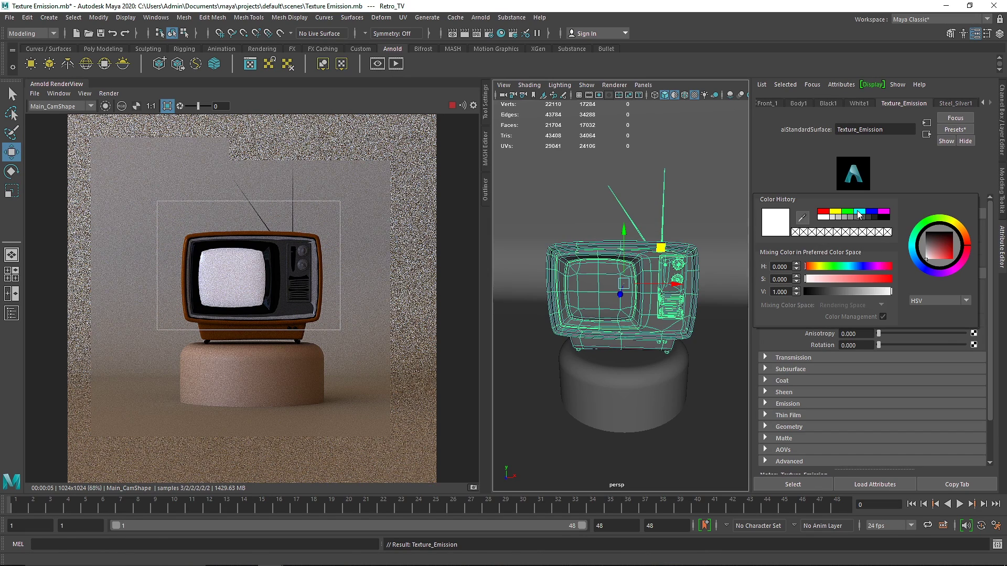
click(860, 212)
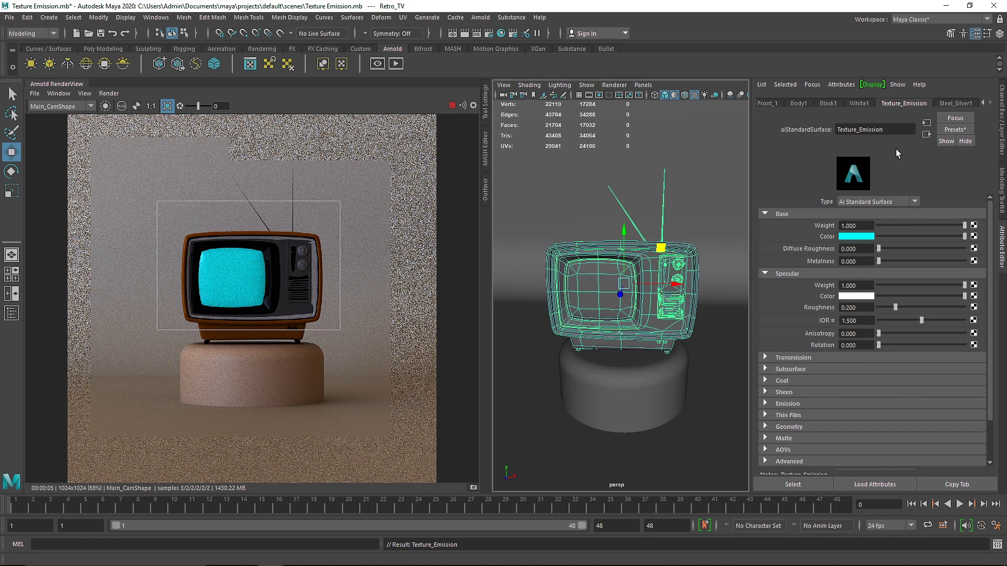
Open the Hypershade and graph the shading network of the Texture_Emission material
click(502, 33)
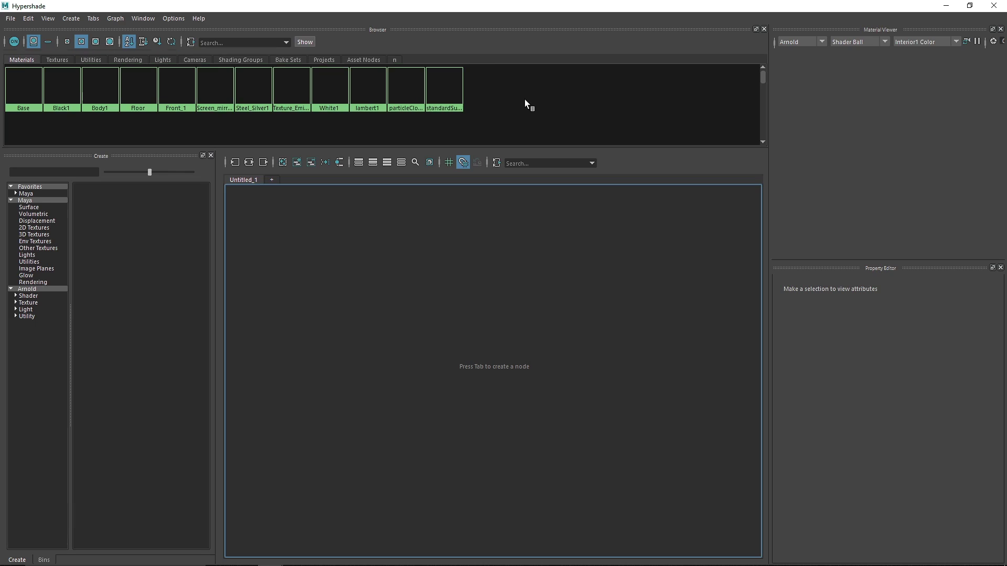
right_drag(288, 84, 291, 118)
alt+middle_drag(522, 288, 559, 308)
click(461, 242)
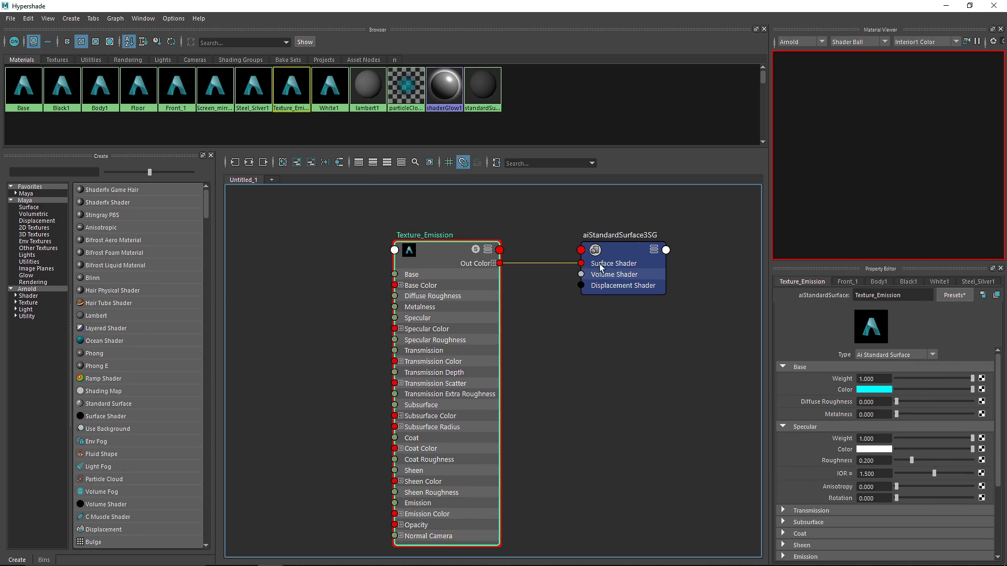
Close the Arnold RenderView tab in the main window and bring the Hypershade back up
click(945, 7)
right_click(68, 88)
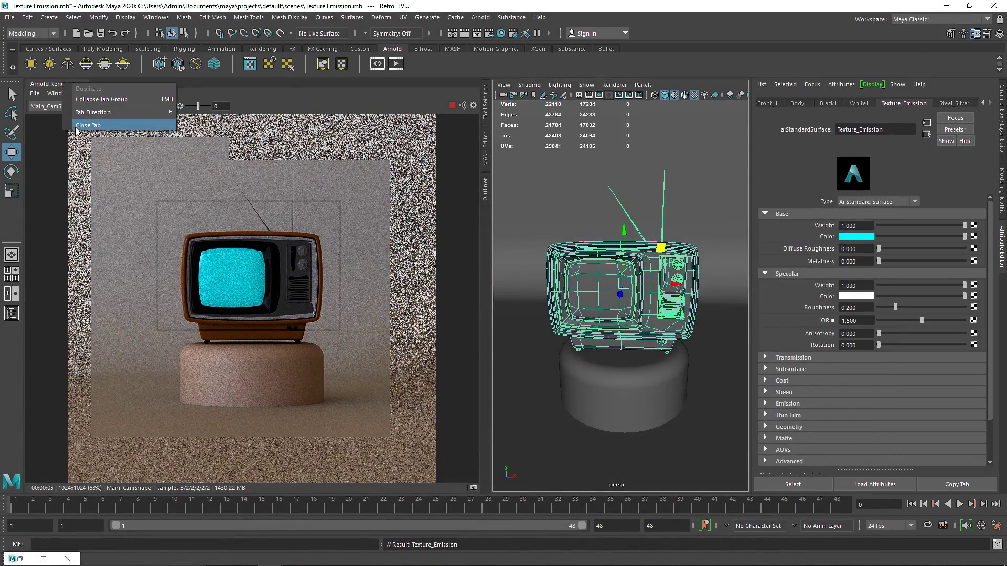
click(81, 125)
click(44, 559)
alt+middle_drag(561, 228, 618, 233)
drag(677, 287, 686, 350)
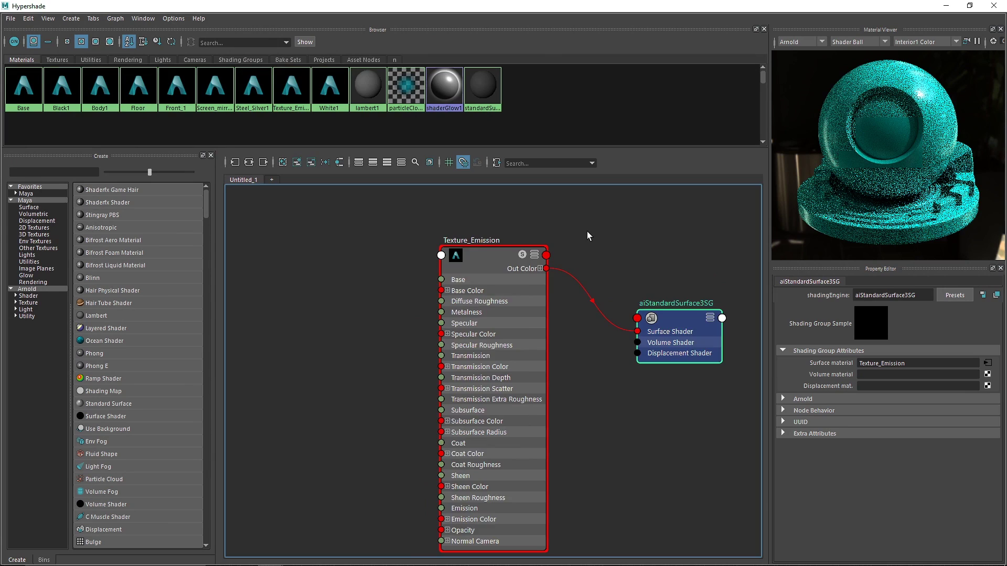
scroll(587, 235, down, 3)
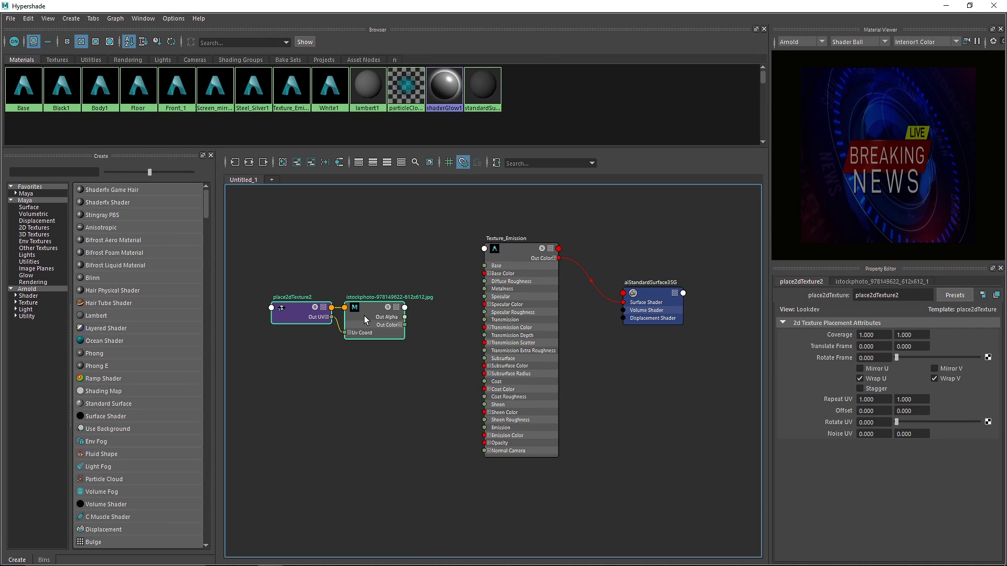
drag(386, 316, 411, 293)
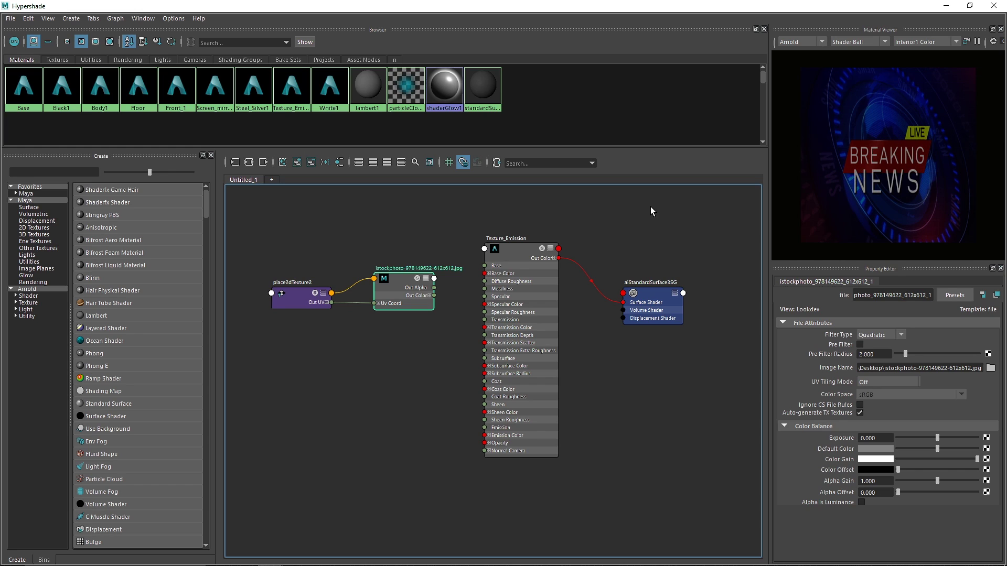
Connect the image texture's Out Color to the Base Color of Texture_Emission and tidy the texture nodes
shift+click(335, 283)
drag(425, 308, 486, 273)
click(515, 255)
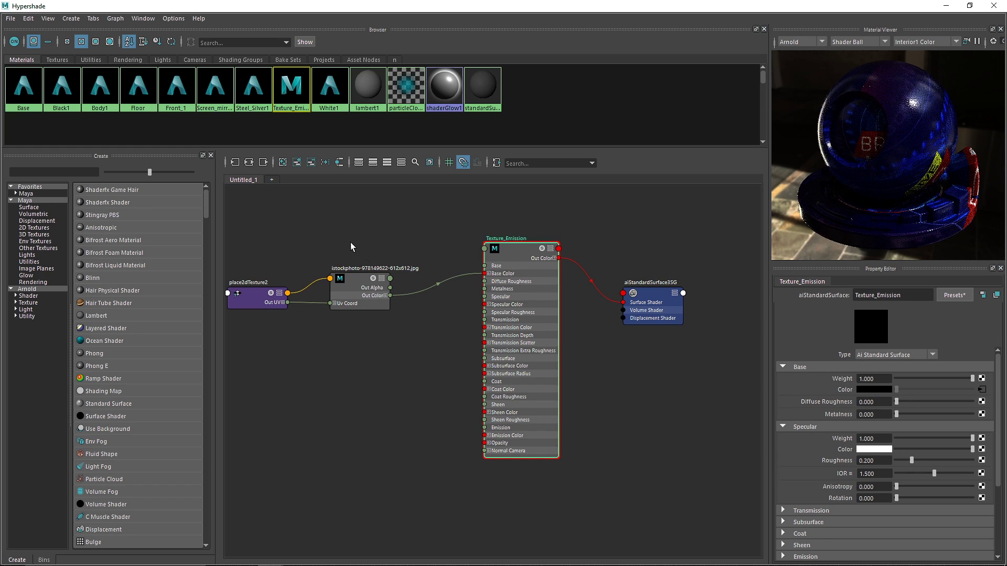
drag(350, 279, 350, 308)
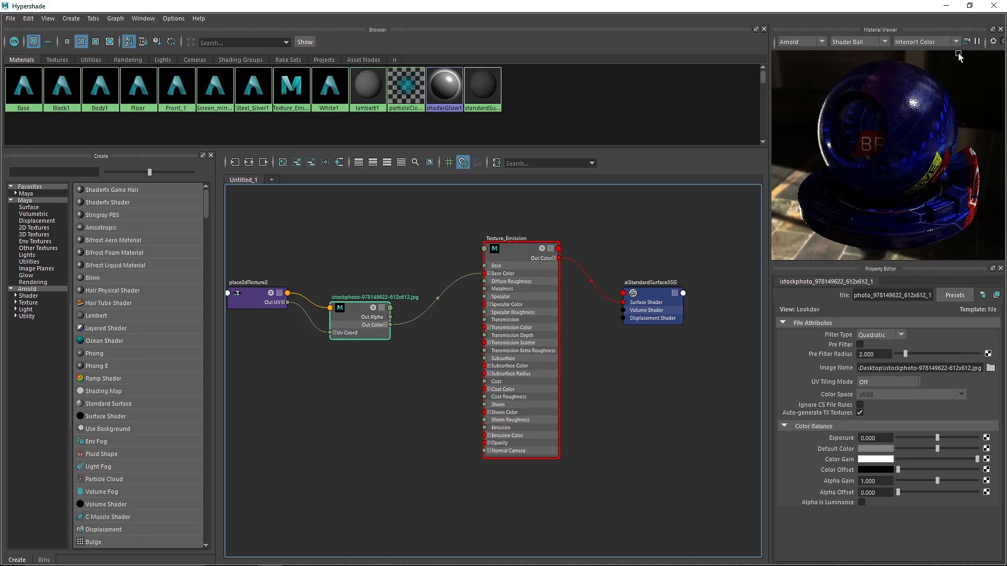
Leave the Hypershade and set the Arnold RenderView to render through the Main_CamShape camera
click(985, 7)
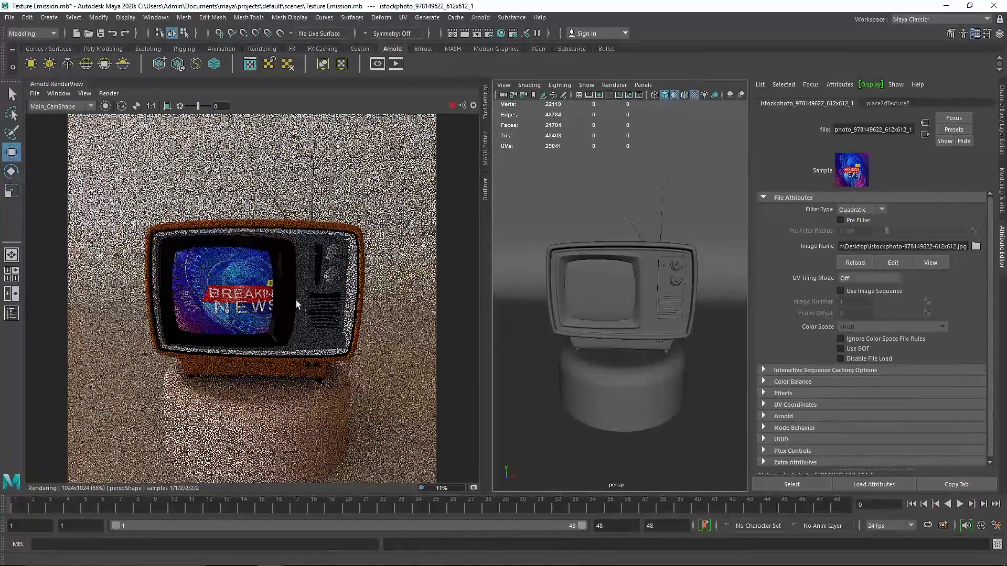
click(61, 106)
click(72, 123)
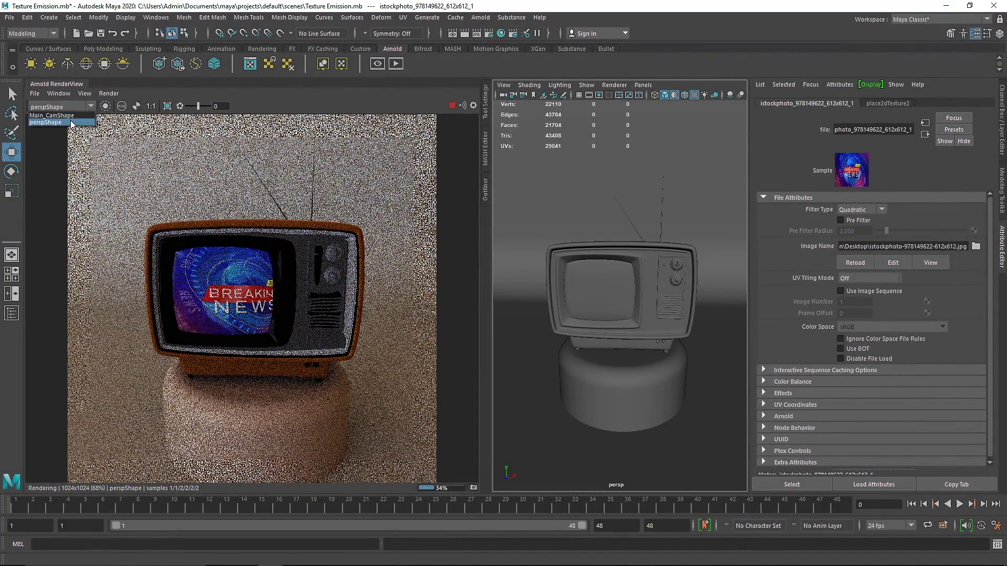
click(60, 107)
click(52, 116)
Enable a render crop region in the Arnold RenderView and frame it around the TV's screen and bezel
click(109, 93)
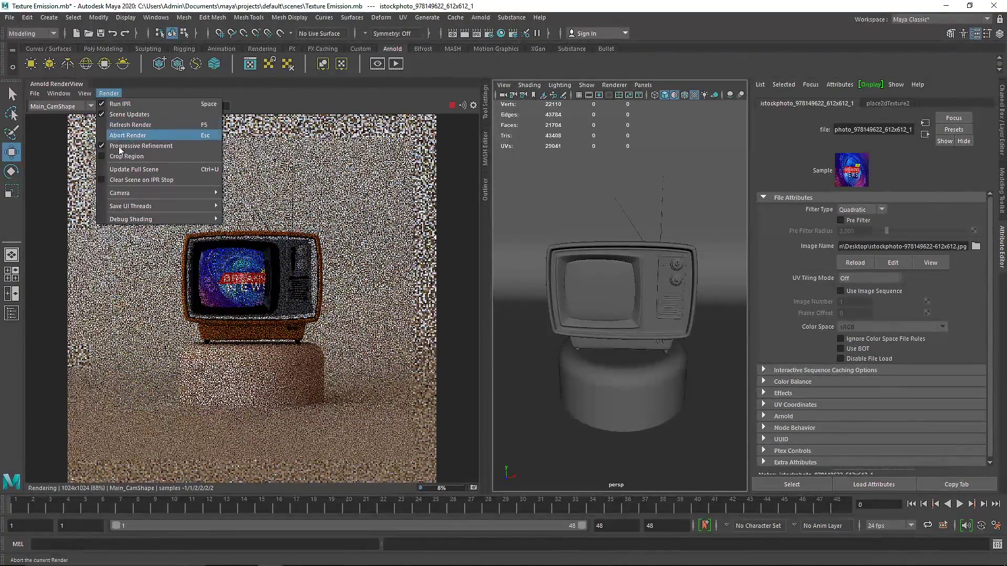
click(125, 157)
scroll(240, 267, up, 2)
drag(180, 243, 287, 319)
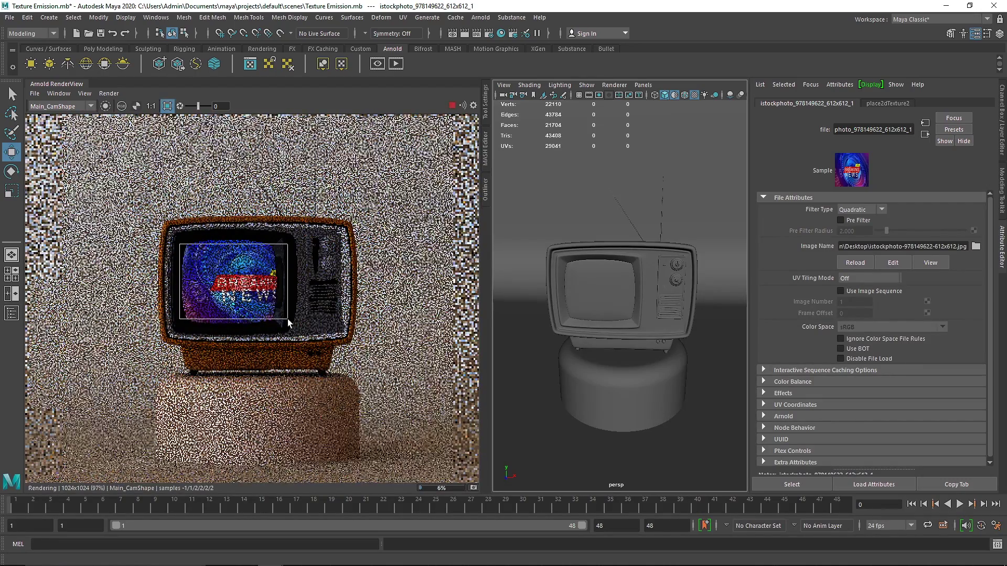
drag(164, 217, 295, 340)
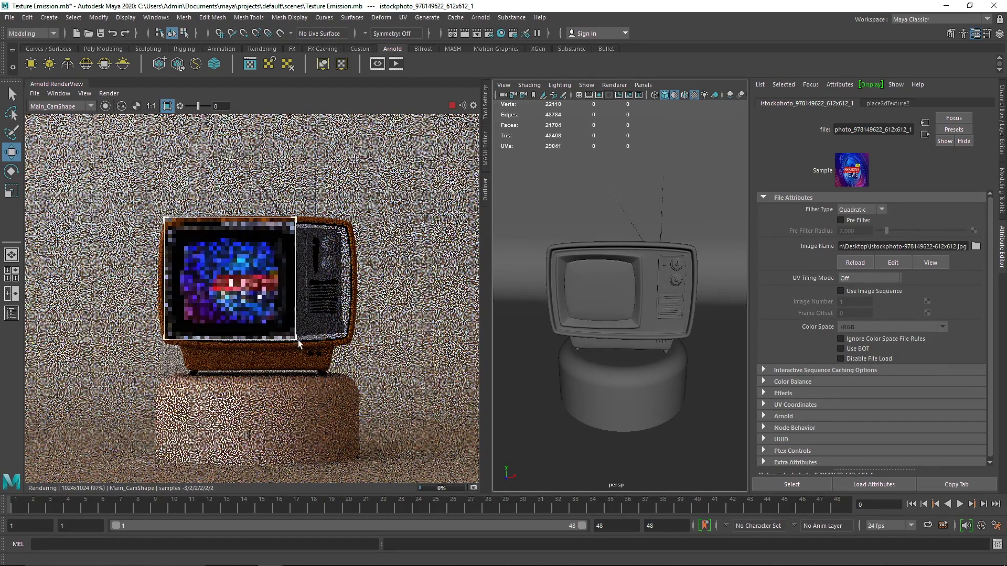
Apply a planar UV projection to the TV's screen faces and stretch it to about 2.724 wide and 3.345 high
click(607, 282)
right_drag(608, 275, 606, 309)
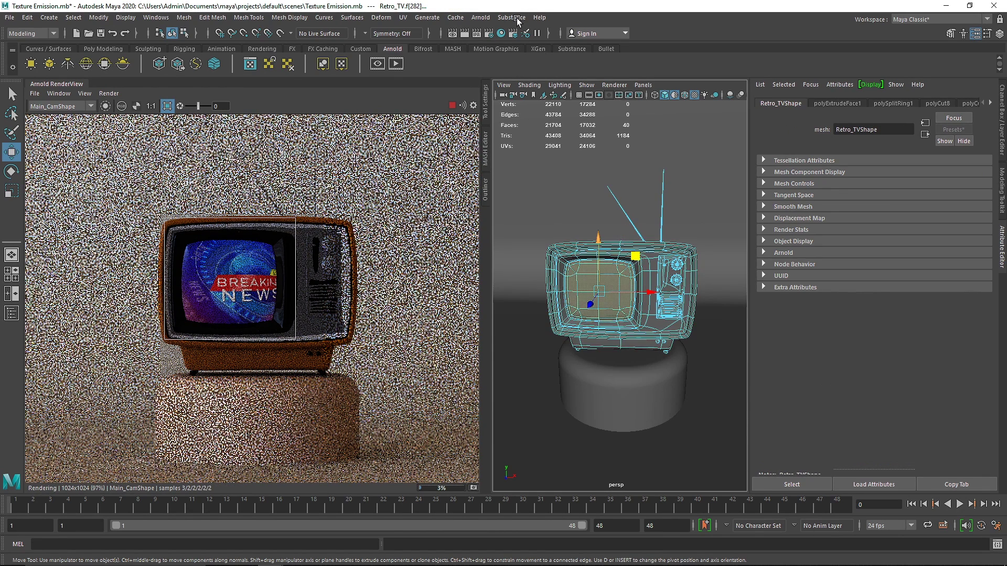
click(403, 17)
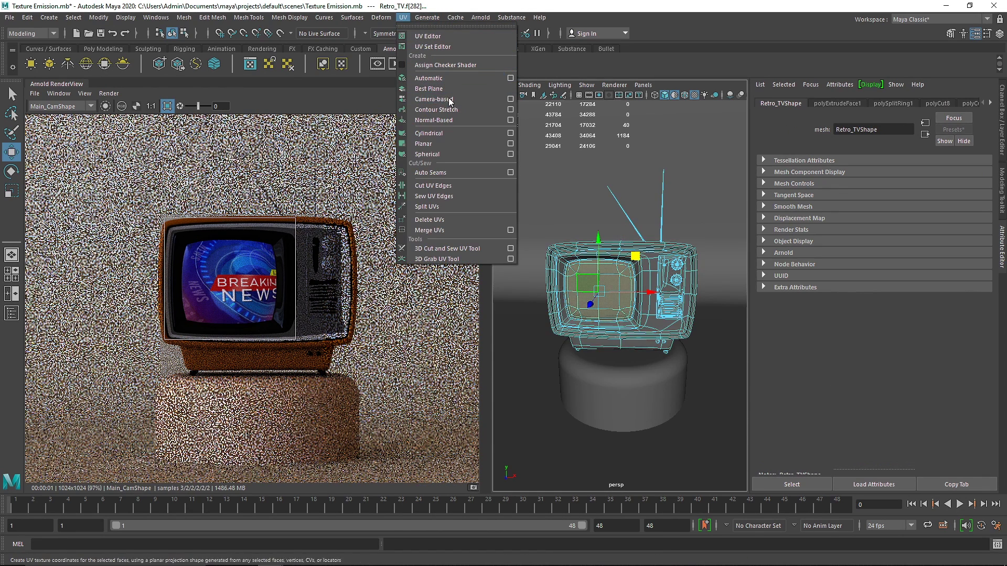
click(448, 143)
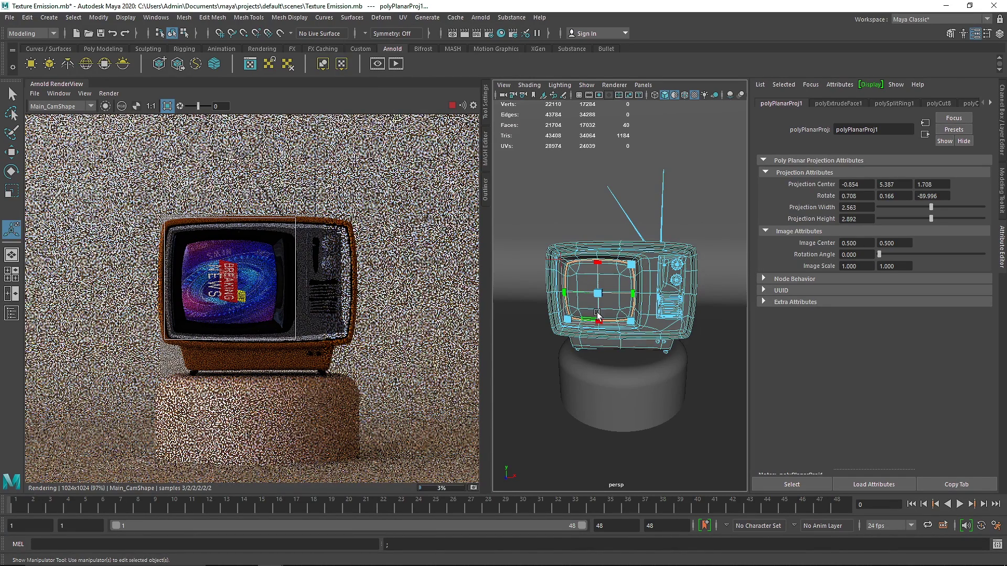
drag(632, 293, 639, 293)
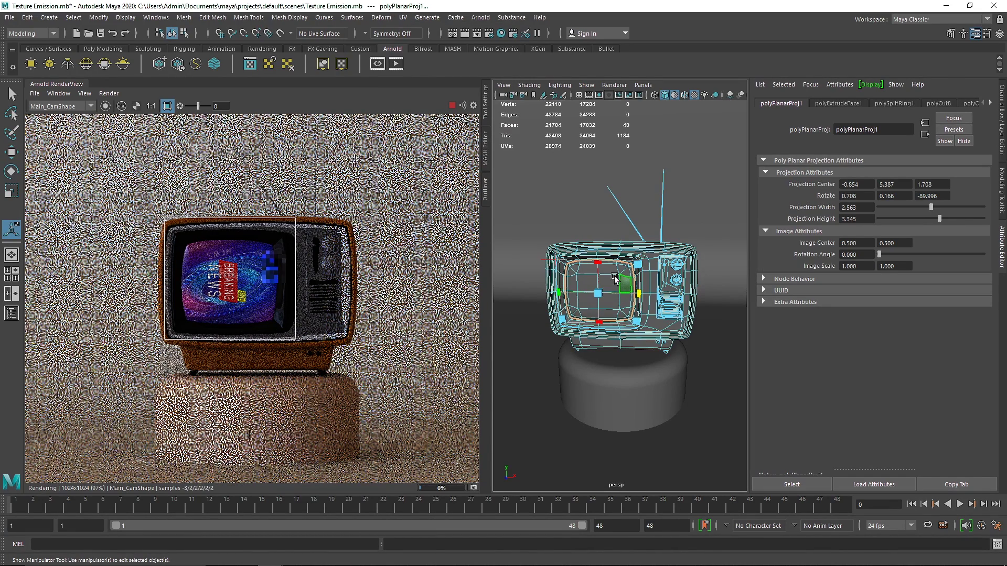
drag(599, 260, 600, 262)
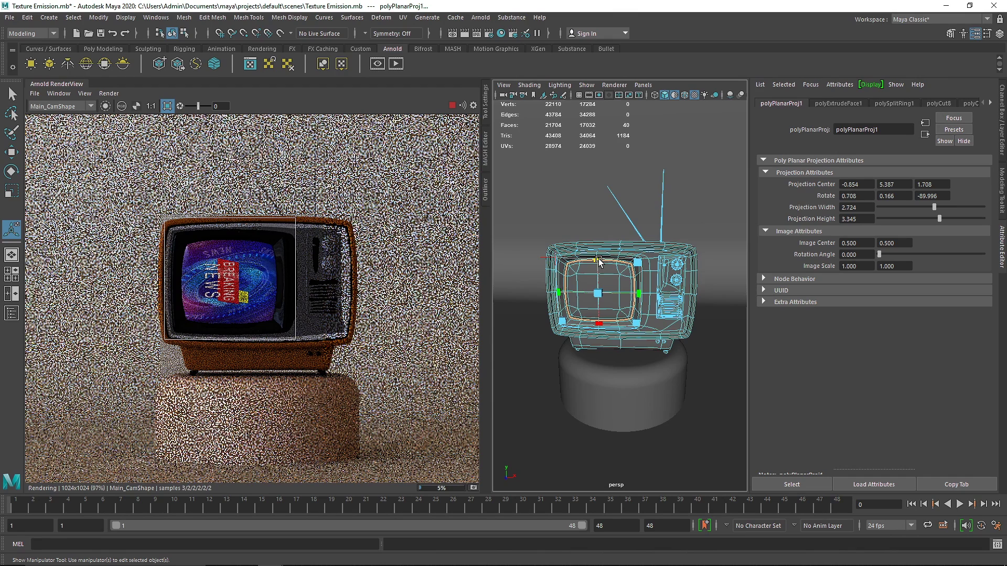
Set the planar projection's rotation angle to 270 and enlarge the projection to about 2.785 wide and 4.022 high
drag(879, 253, 908, 252)
click(868, 255)
key(ctrl+a)
text(270)
key(Return)
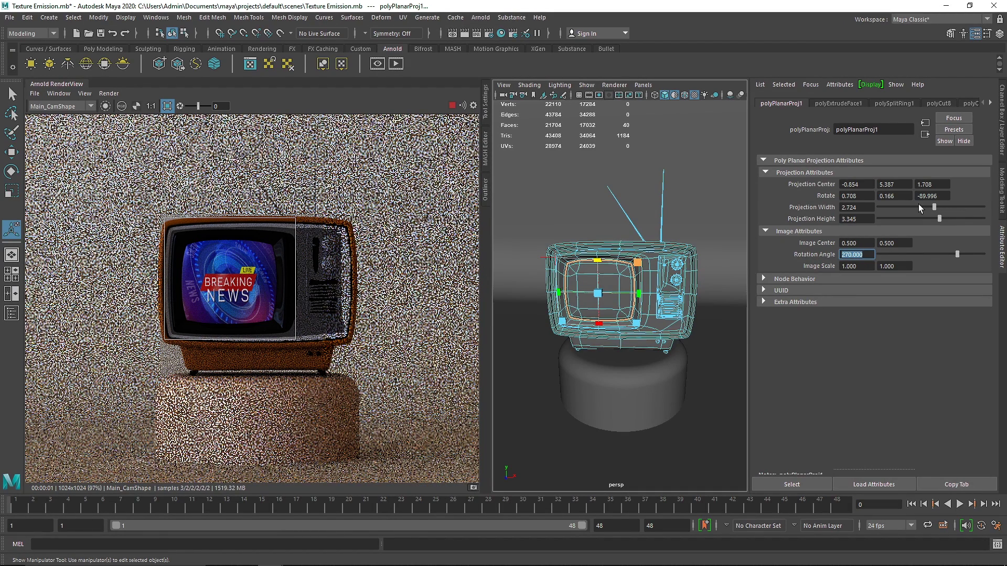
mouse_move(939, 207)
mouse_down()
mouse_move(930, 207)
mouse_move(951, 219)
mouse_up()
scroll(253, 368, up, 1)
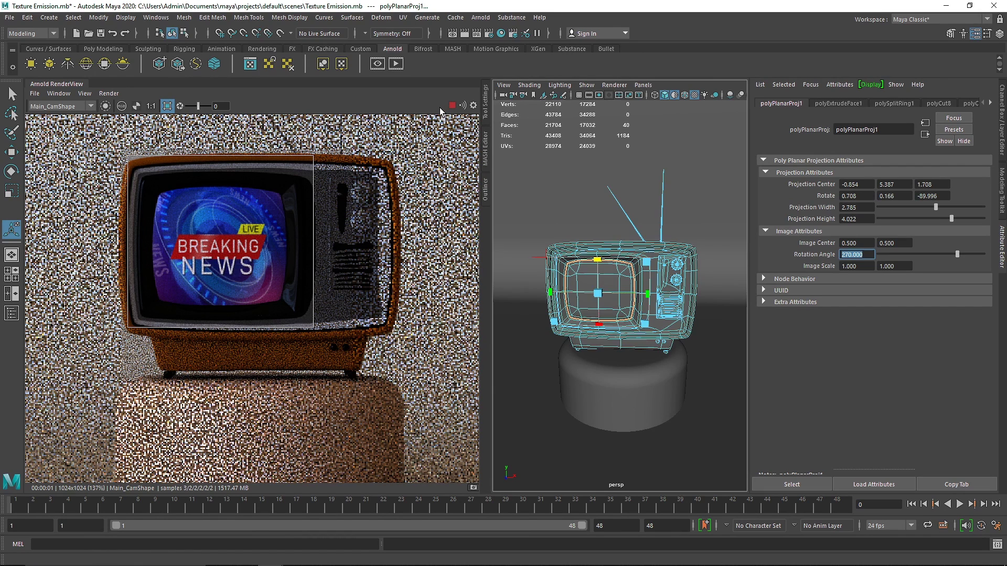
Raise the Emission weight of the Texture_Emission material to about 0.467 with the live render running
click(452, 105)
key(q)
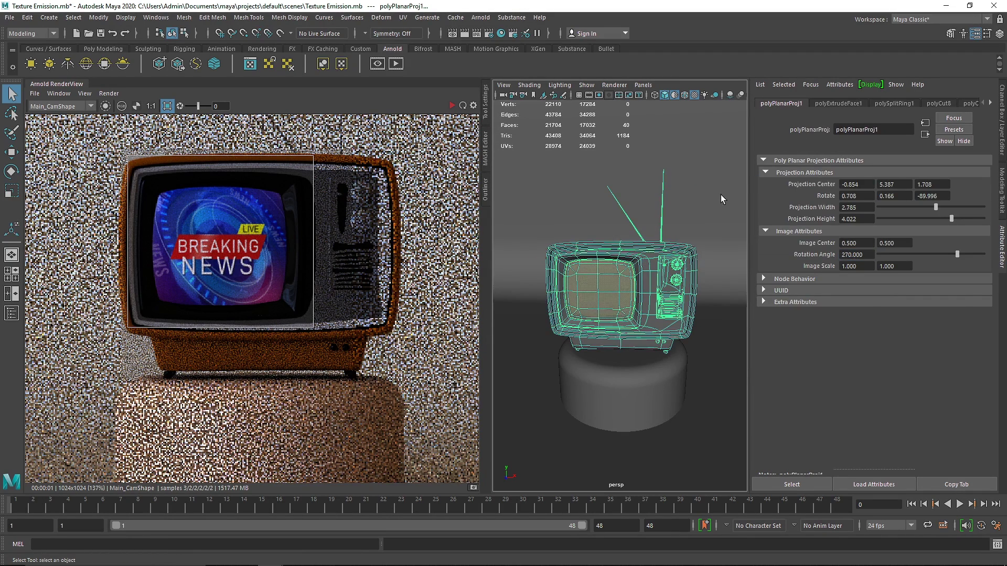
scroll(830, 105, down, 10)
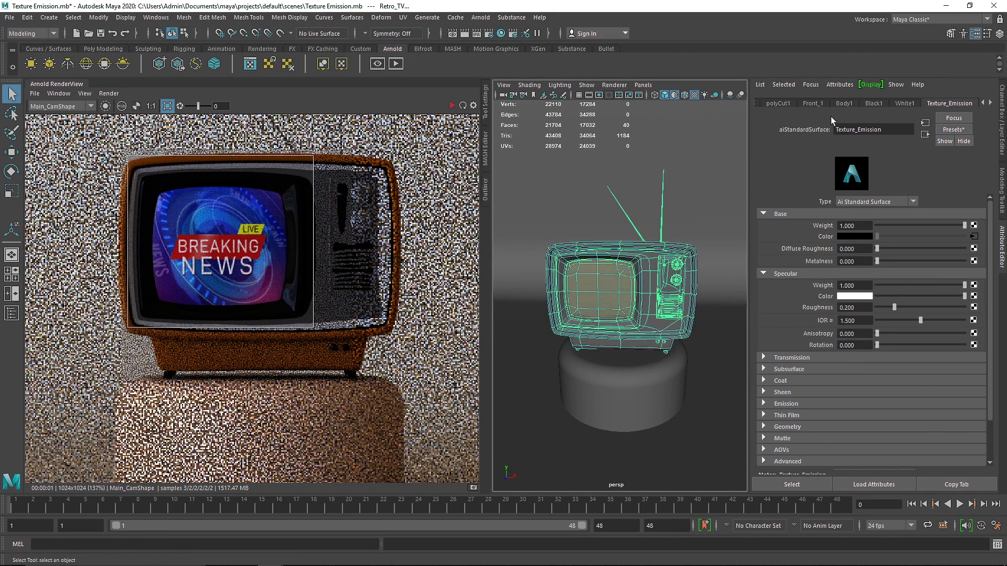
click(792, 405)
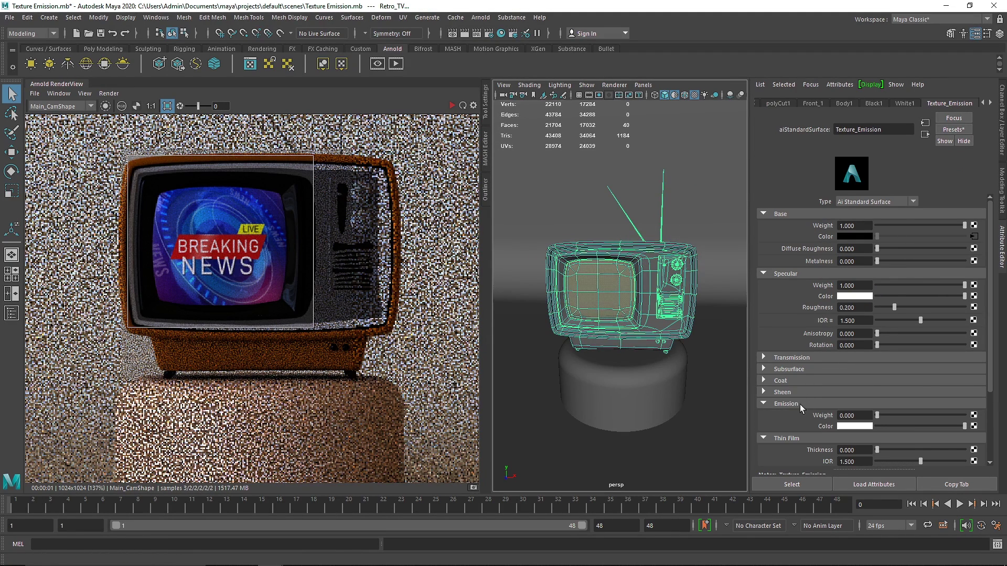
click(451, 106)
mouse_move(913, 415)
mouse_down()
mouse_move(870, 415)
mouse_move(917, 416)
mouse_up()
click(786, 439)
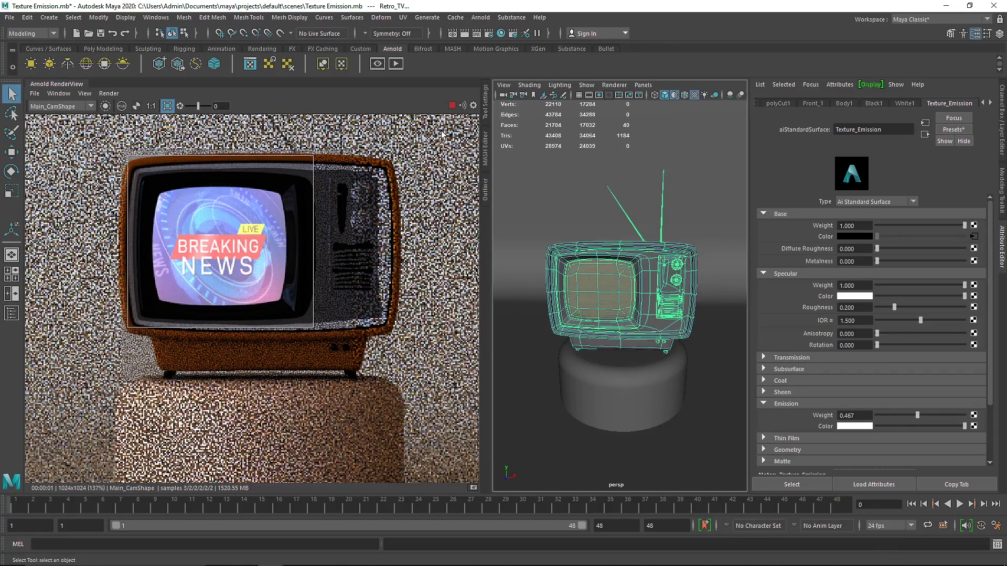
Connect the image texture's Out Color to the Emission Color of Texture_Emission and raise the emission weight to 1
click(500, 33)
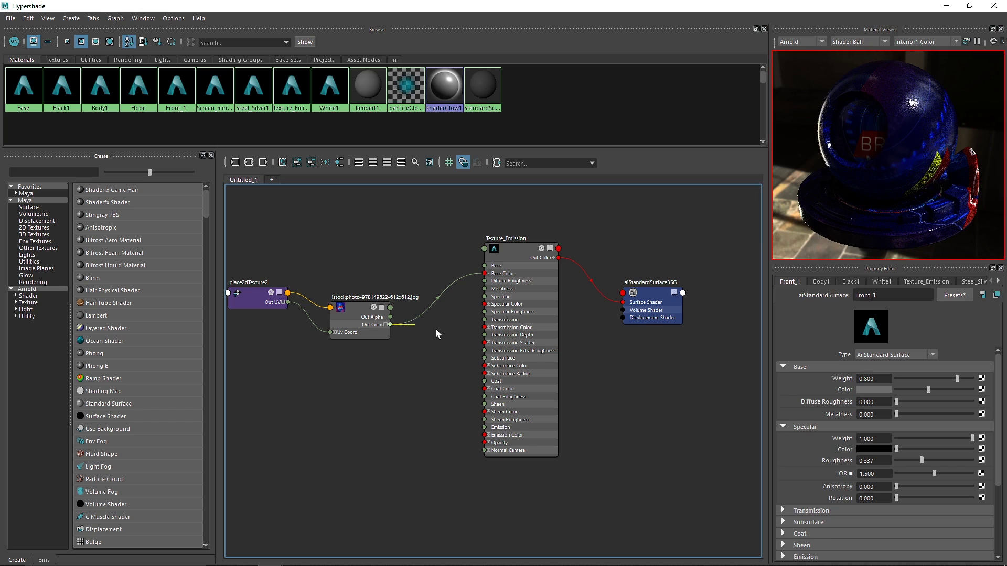
drag(467, 410, 497, 435)
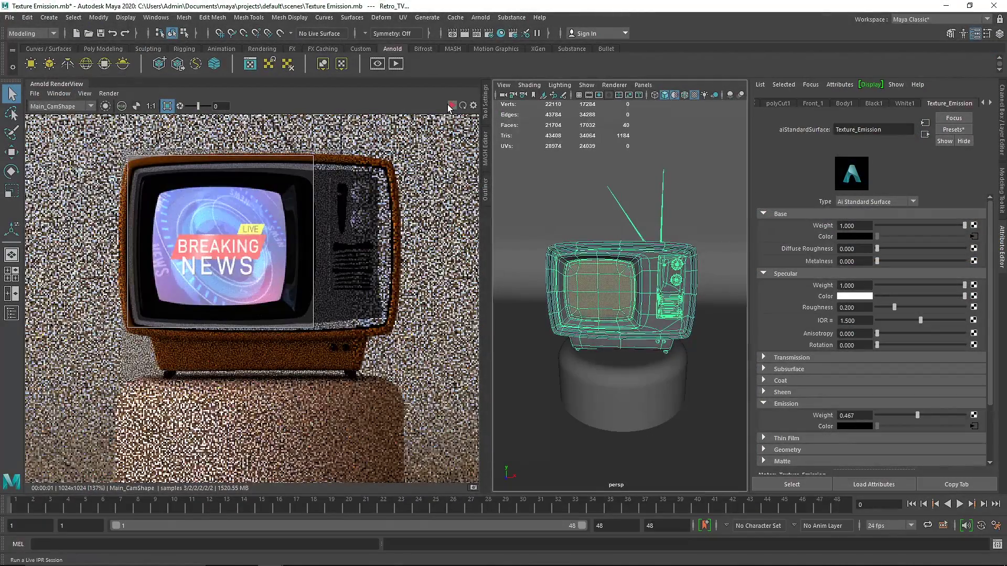
click(451, 105)
drag(917, 415, 981, 419)
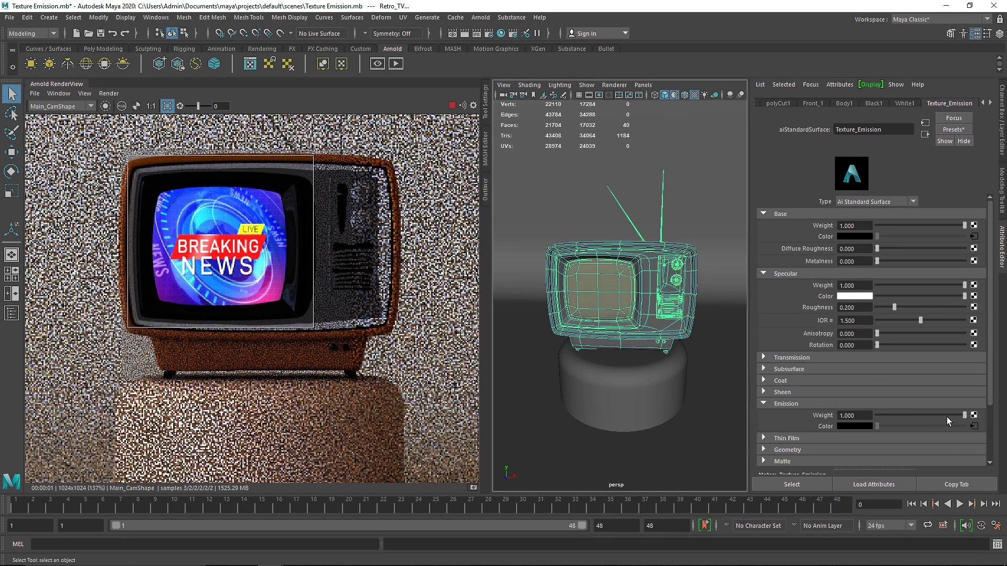
click(854, 415)
Set the HDRI sky dome light's intensity to 0 and render the full frame without the crop region
click(485, 189)
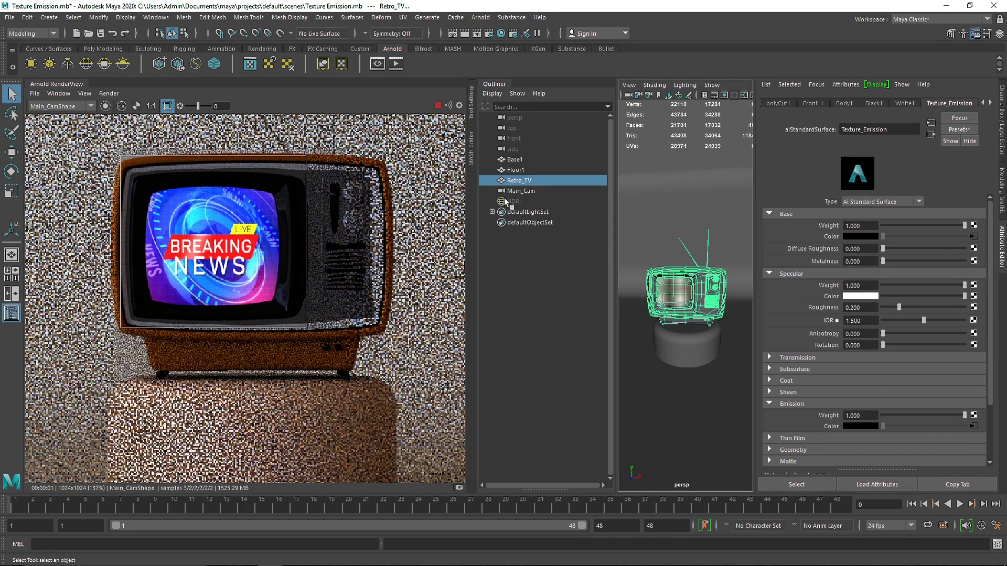
click(513, 201)
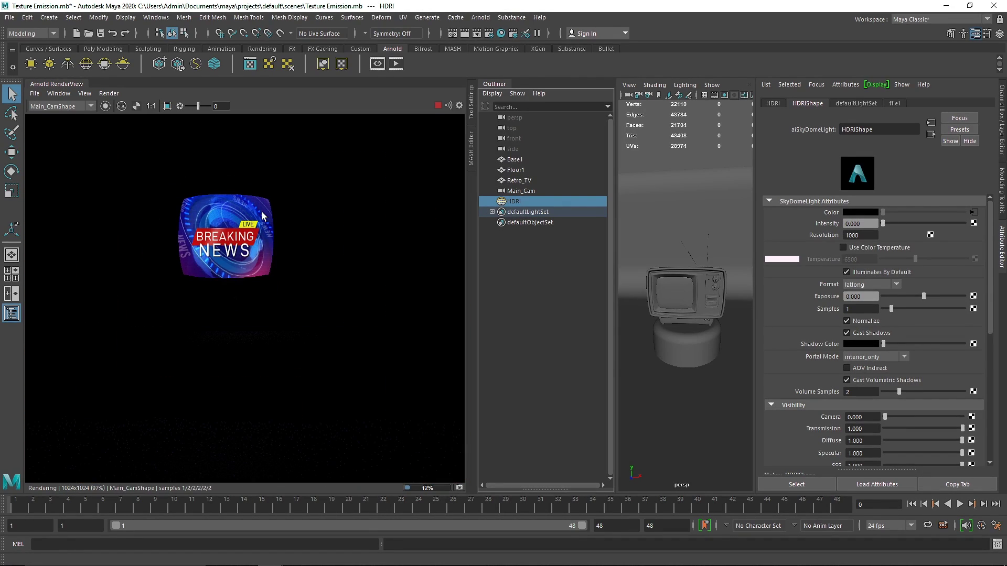
scroll(262, 212, down, 2)
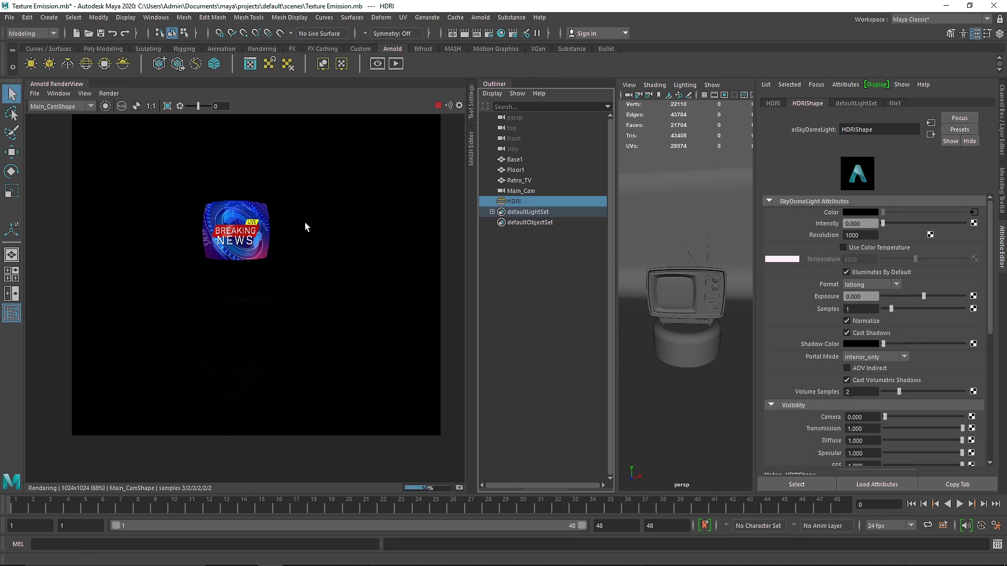
key(f)
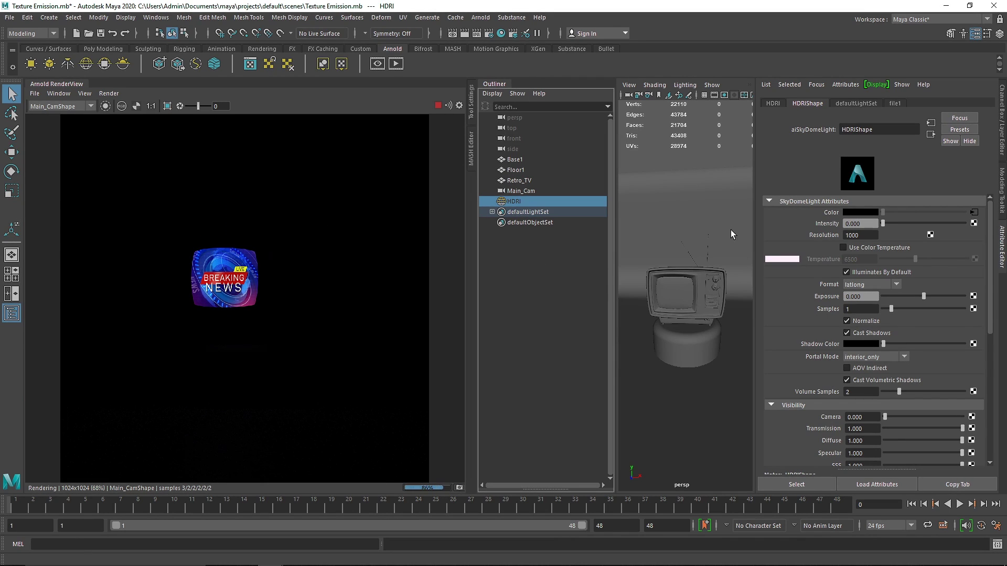
Select the retro TV and set the emission weight of its Texture_Emission material to 1.2
click(696, 295)
scroll(926, 101, down, 15)
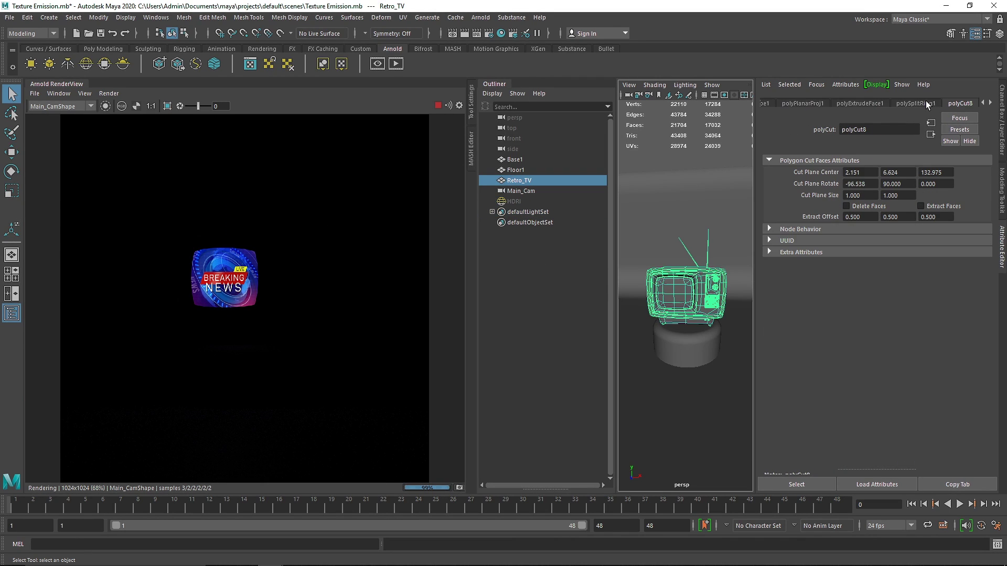
click(911, 103)
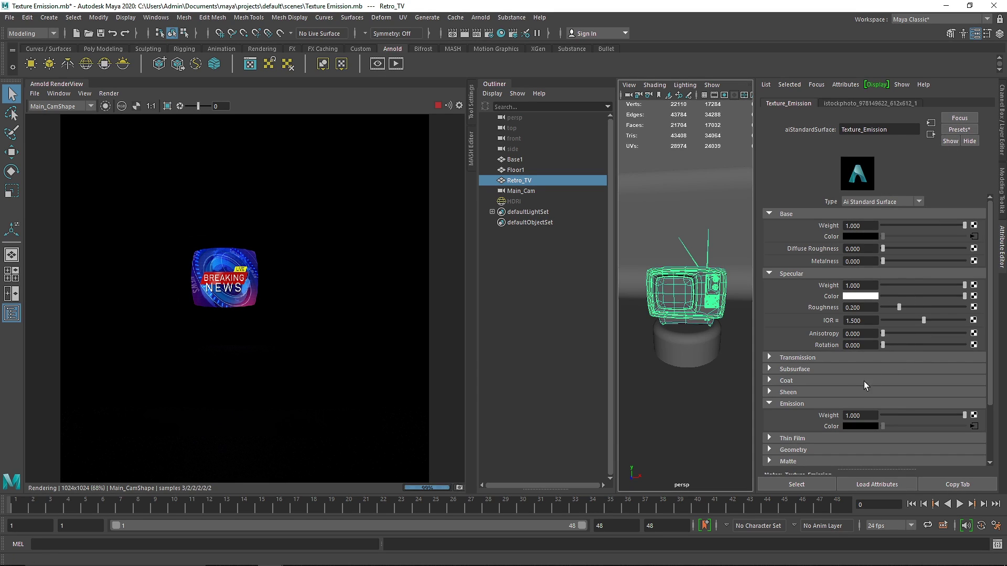
drag(865, 415, 796, 417)
text(1.2)
key(Return)
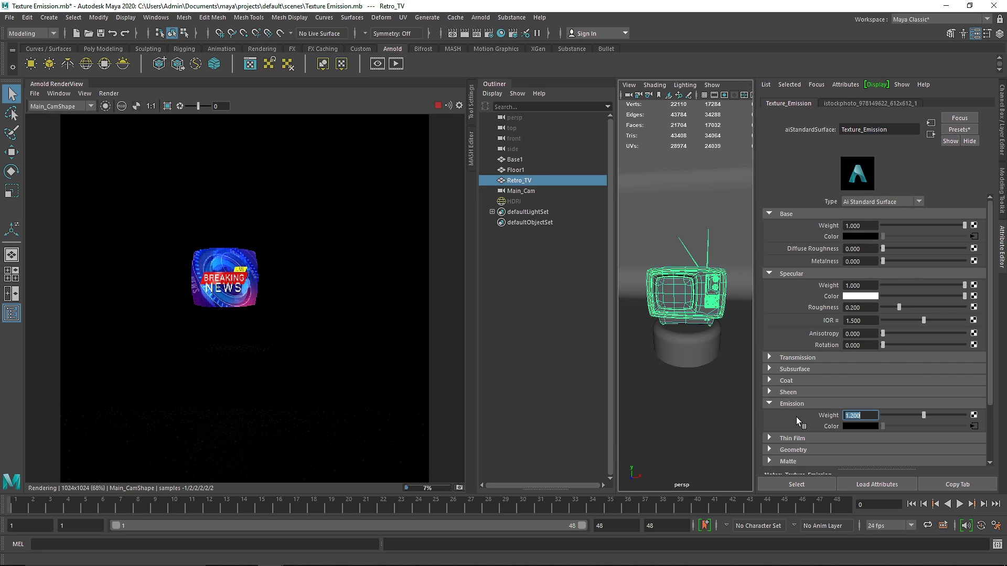
Try emission weights of 5 and 8 on Texture_Emission, and return the weight to 1.2
text(5)
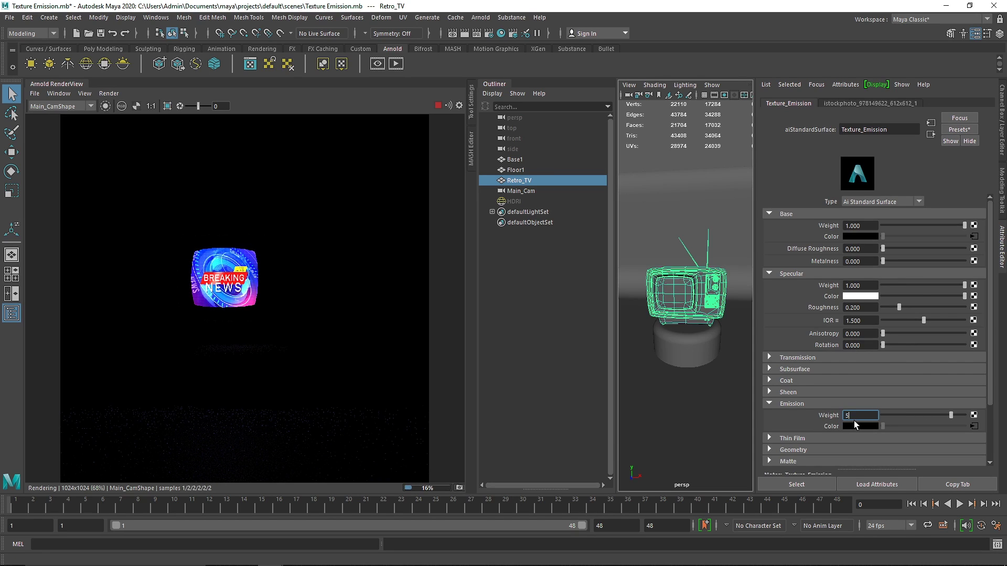
key(Return)
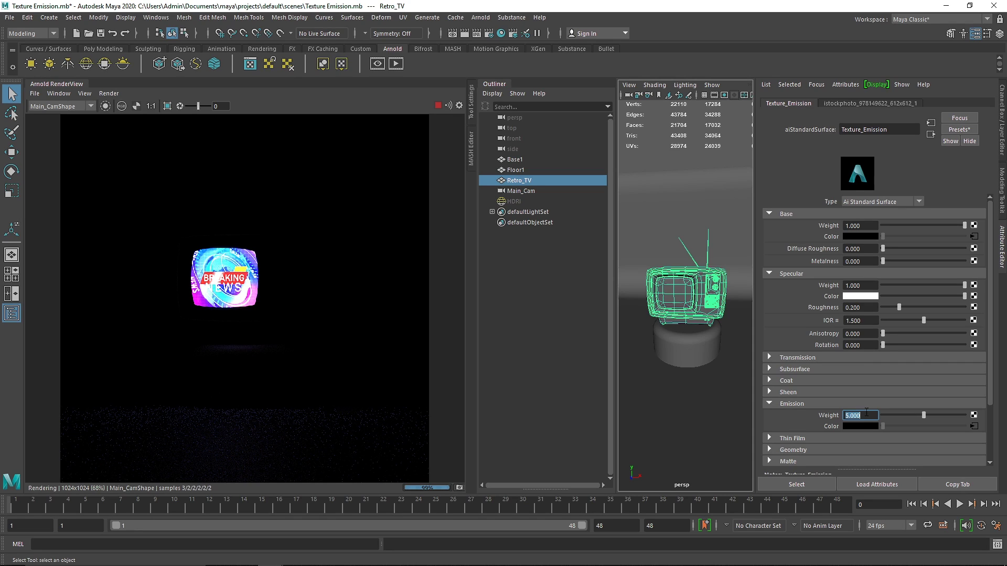
text(8)
key(Return)
text(1)
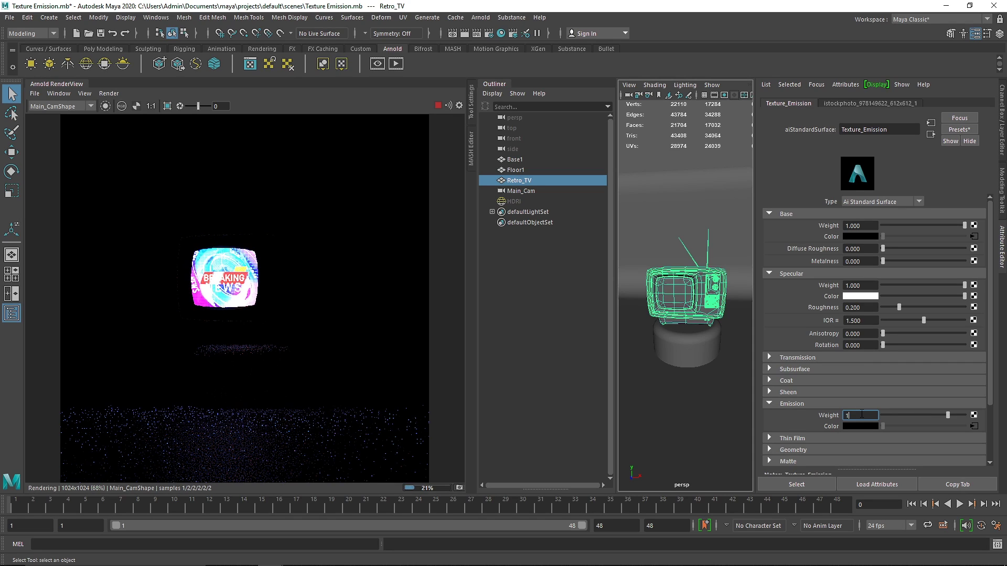
text(.2)
key(Return)
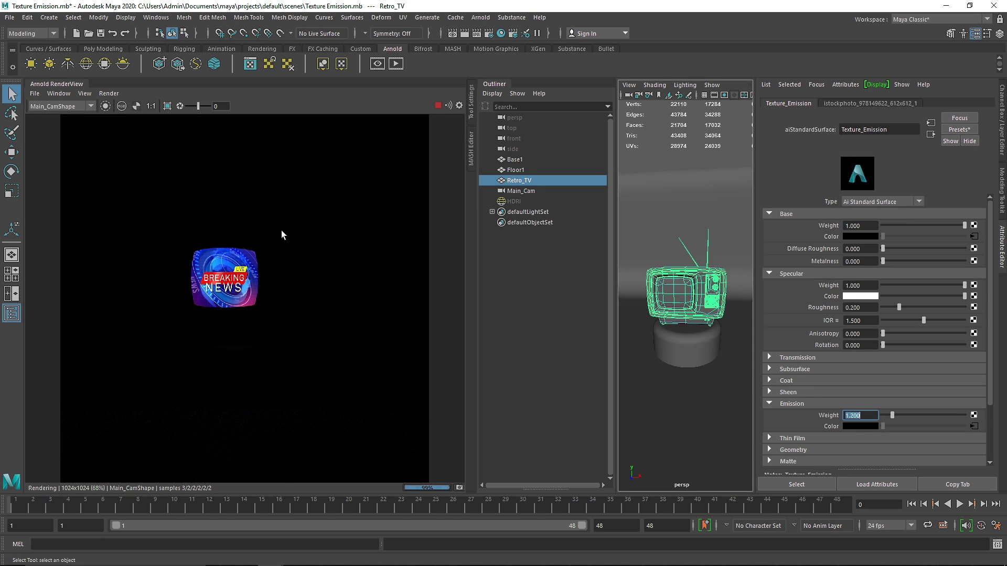
Close the Arnold RenderView and reopen it to restart the render
right_click(61, 84)
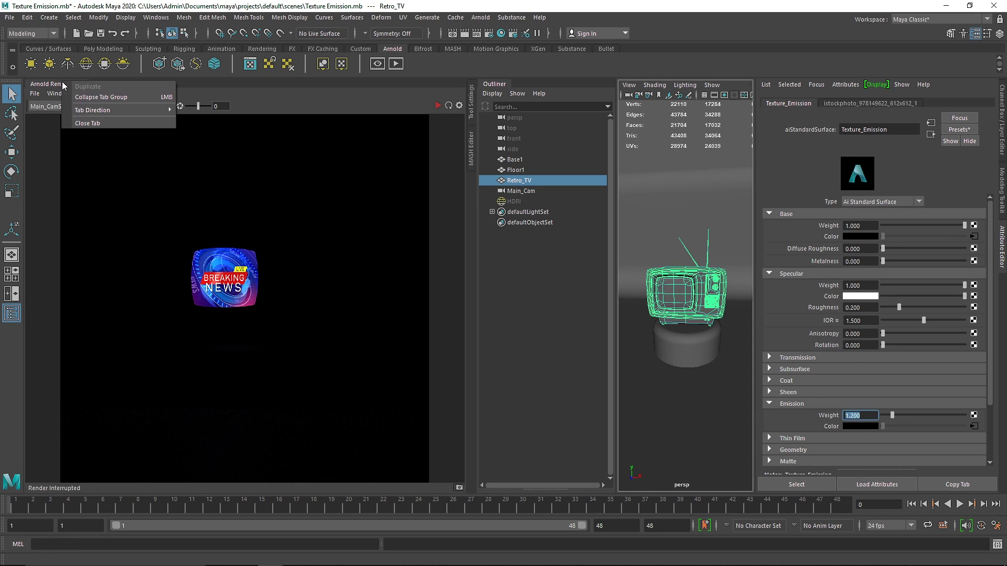
click(84, 127)
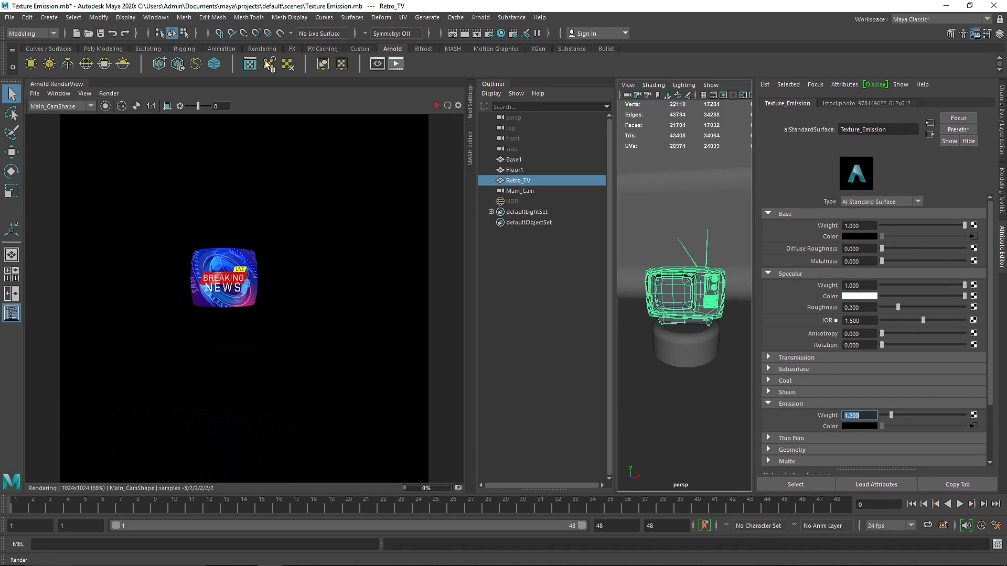
click(396, 63)
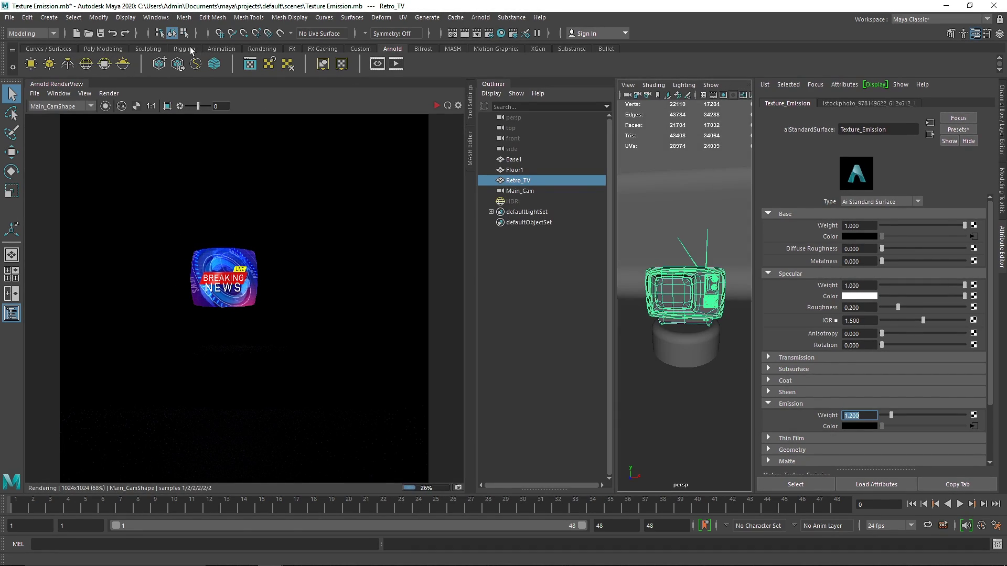
Add a directional light to the scene and toggle the live Arnold render
click(259, 48)
click(49, 63)
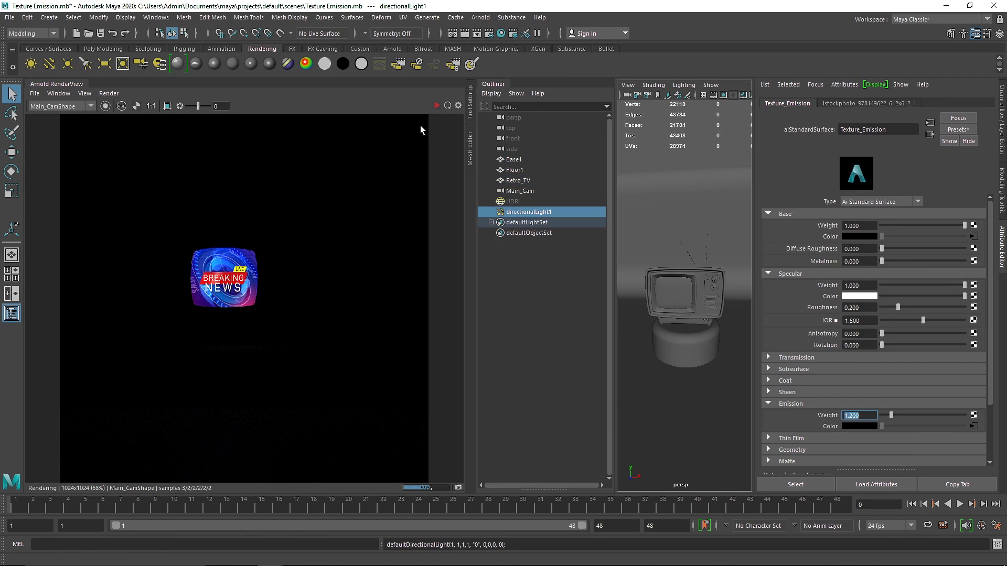
click(437, 106)
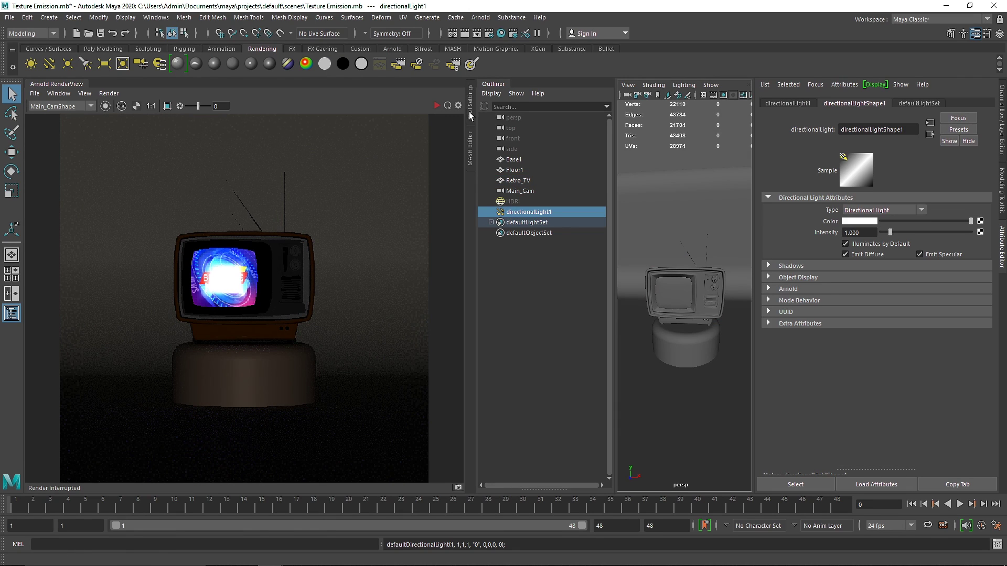
Move the directional light up to the TV's left side, angle it toward the TV, and test it in the live Arnold render
click(483, 87)
click(587, 142)
drag(571, 135, 362, 137)
scroll(579, 219, down, 5)
alt+drag(580, 219, 547, 249)
click(564, 345)
key(f)
key(w)
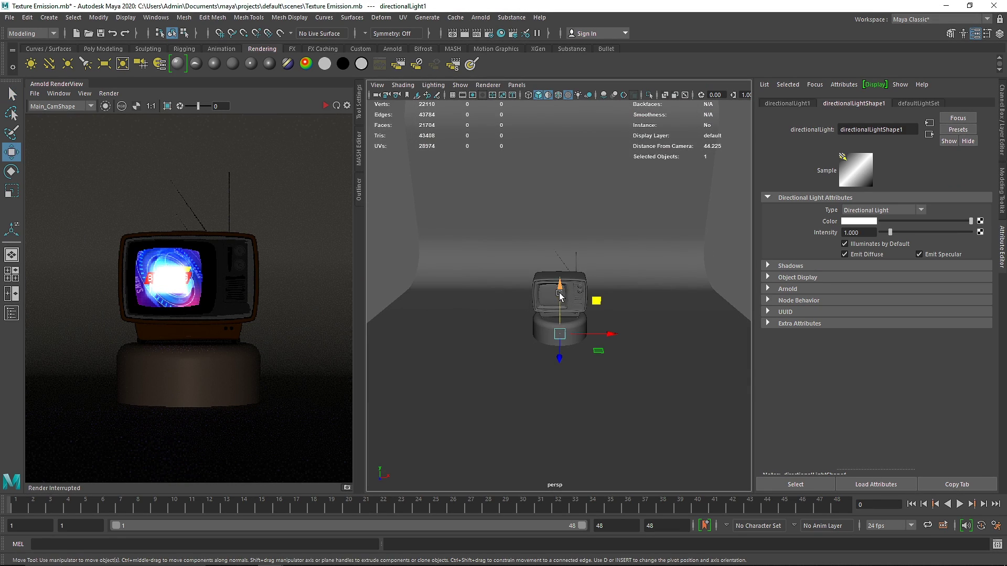
key(e)
drag(580, 278, 441, 266)
key(w)
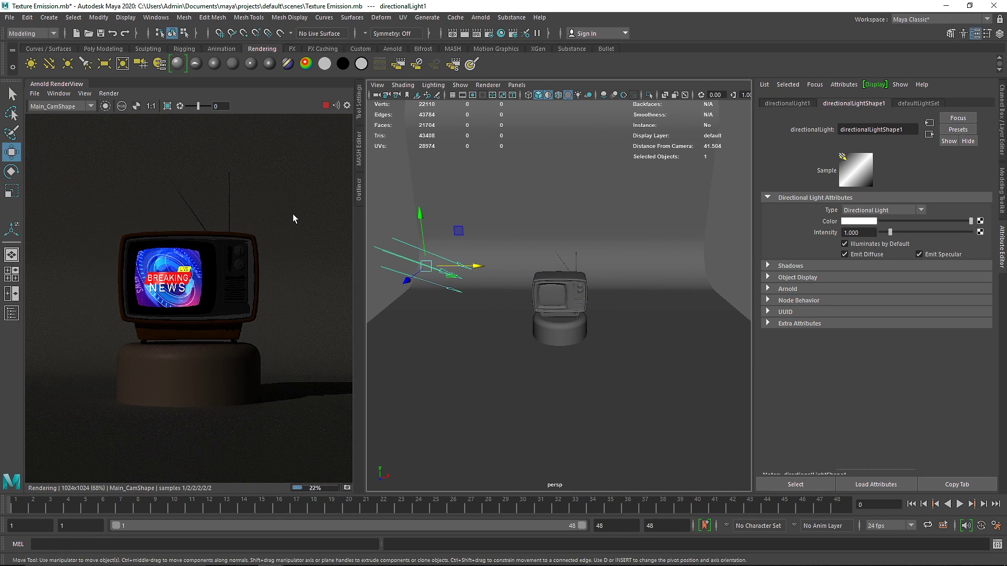
click(325, 107)
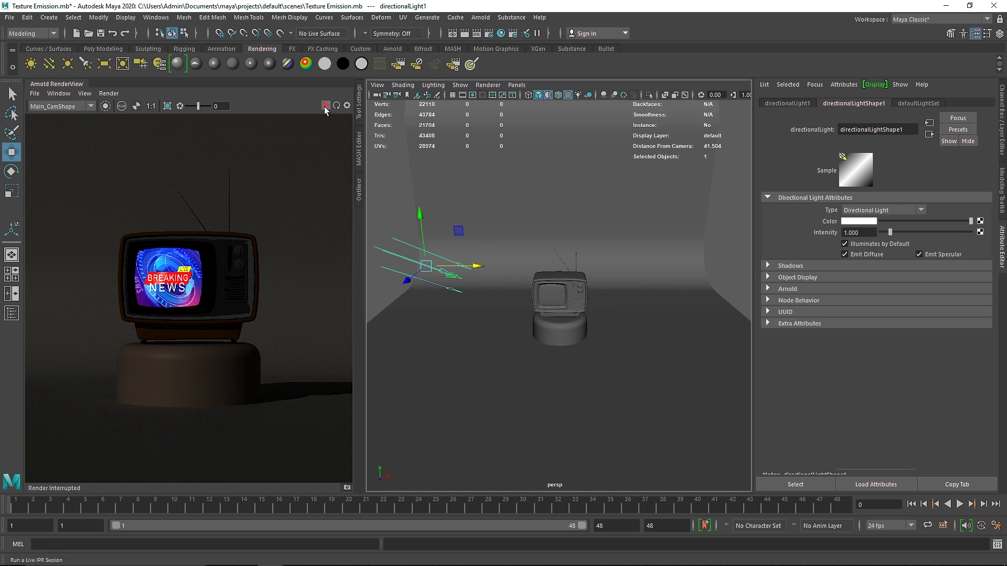
Close the Arnold RenderView, add an Arnold area light, and raise and move it forward to sit in front of the TV
right_click(60, 85)
click(76, 128)
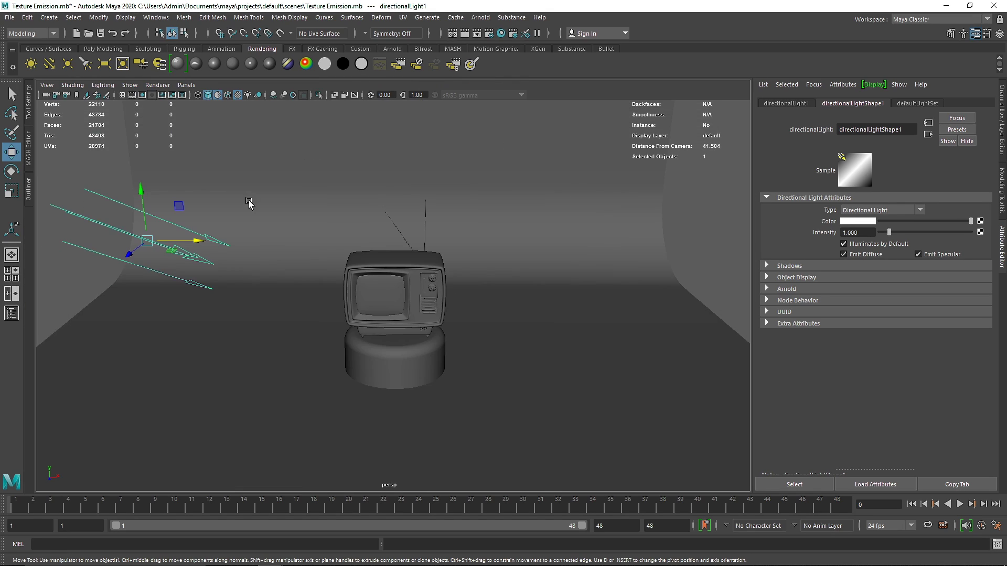
scroll(163, 180, down, 4)
click(123, 185)
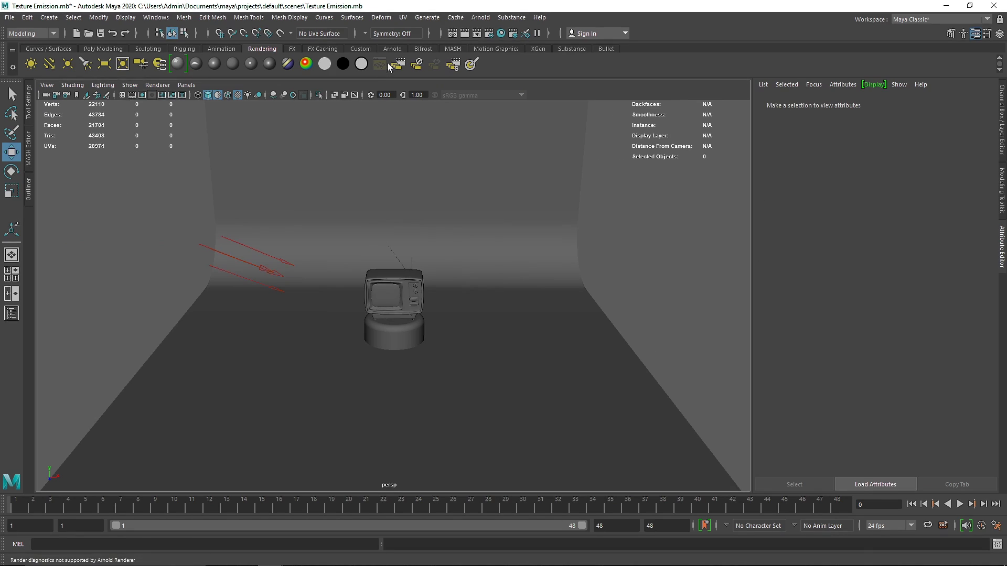
click(394, 48)
click(269, 63)
alt+drag(445, 275, 396, 268)
drag(373, 308, 310, 338)
scroll(375, 317, up, 7)
scroll(315, 321, up, 2)
scroll(381, 305, up, 2)
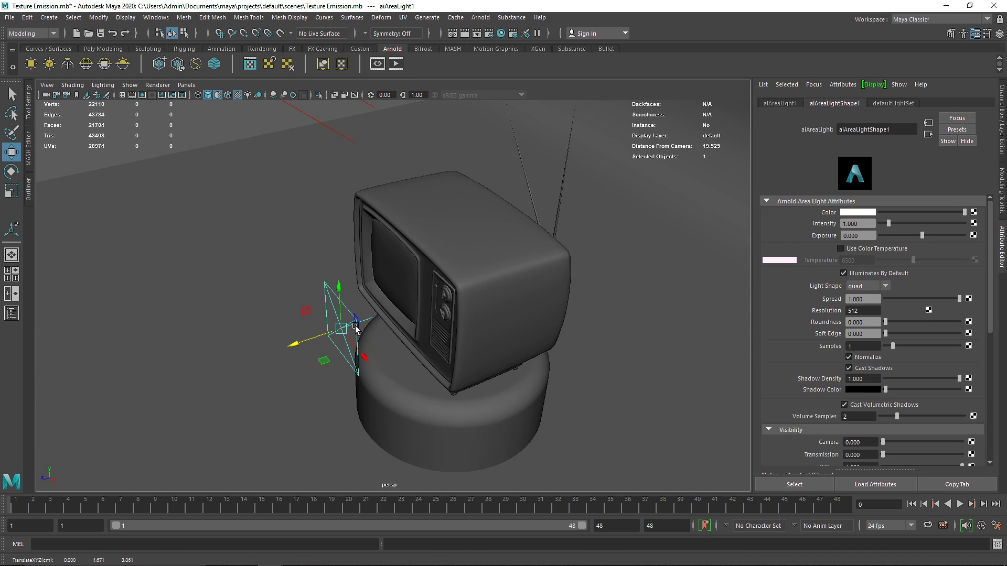
Turn the area light to face away from the TV by setting its Rotate Y to 180
key(e)
drag(341, 358, 367, 335)
click(1000, 126)
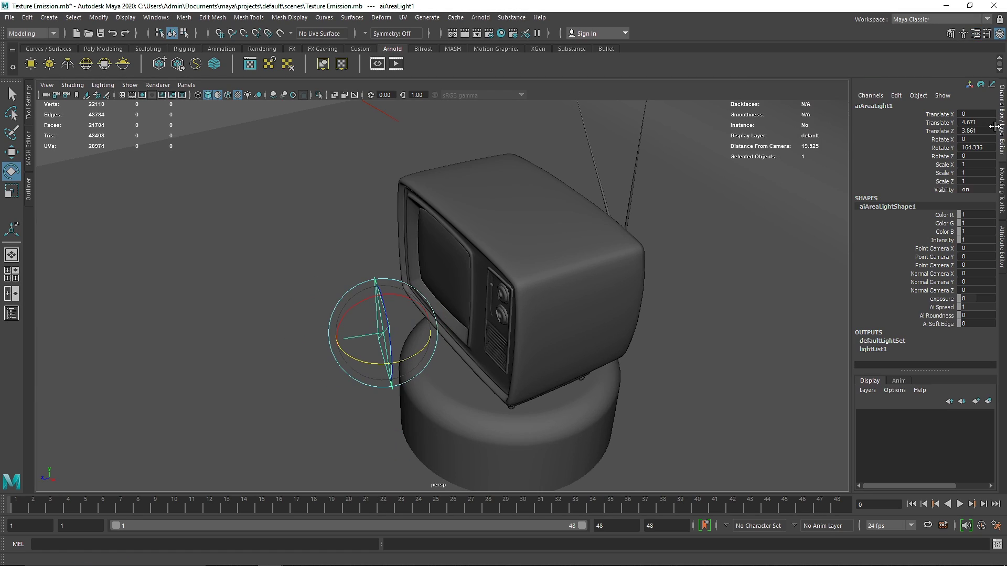
double_click(978, 148)
text(180)
key(Return)
click(203, 108)
Move the area light up and closer to the TV screen, to about 5.371 in Translate Y and 2.182 in Translate Z
alt+drag(411, 234, 389, 215)
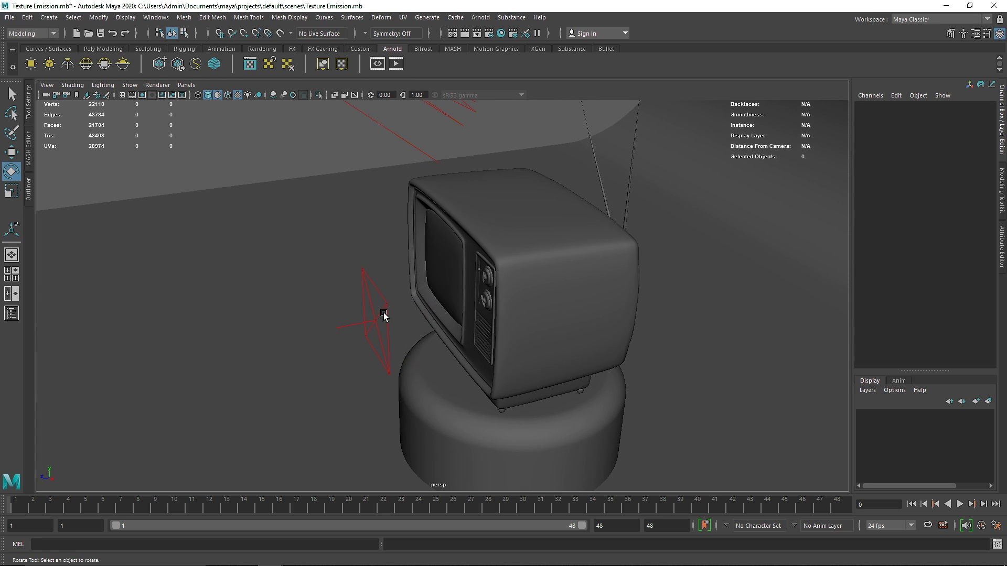
click(391, 310)
click(385, 309)
alt+drag(386, 309, 426, 308)
key(w)
drag(447, 267, 447, 241)
alt+drag(374, 307, 418, 299)
In the front view, shift the area light sideways to Translate X -0.866 so it is centred over the TV screen
key(space)
key(space)
scroll(342, 326, down, 8)
scroll(385, 210, up, 2)
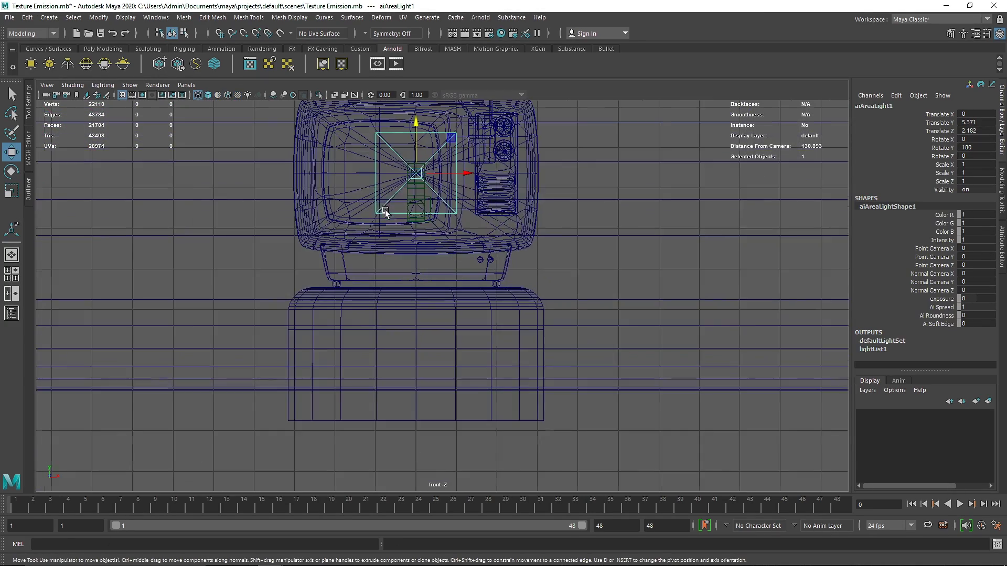
alt+middle_drag(385, 212, 463, 347)
scroll(500, 335, up, 3)
drag(502, 338, 465, 339)
Scale the area light to fit the TV screen, about 1.481 in X and Z and 1.3 in Y
key(r)
key(w)
key(t)
key(r)
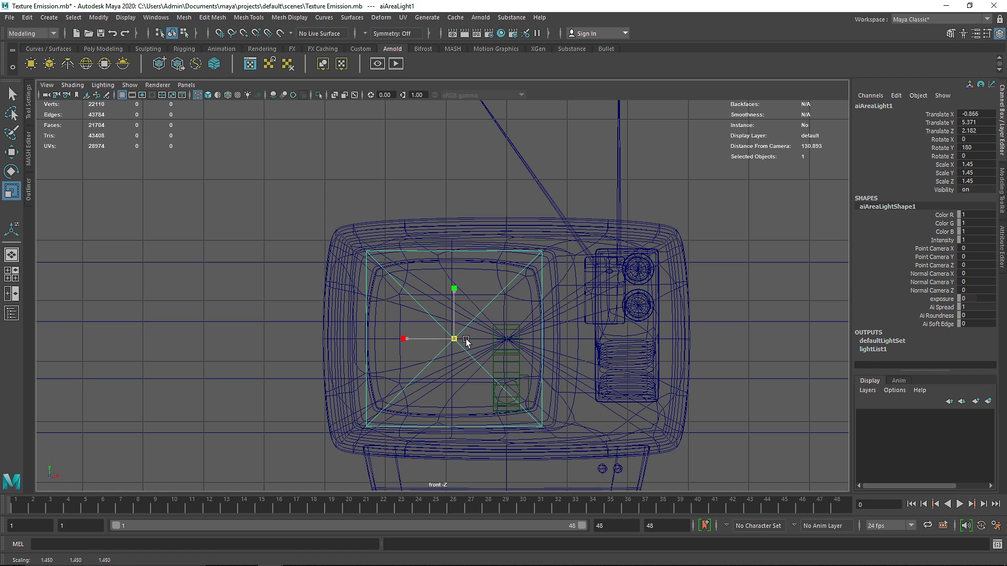
drag(454, 291, 454, 288)
key(w)
key(r)
drag(454, 337, 477, 319)
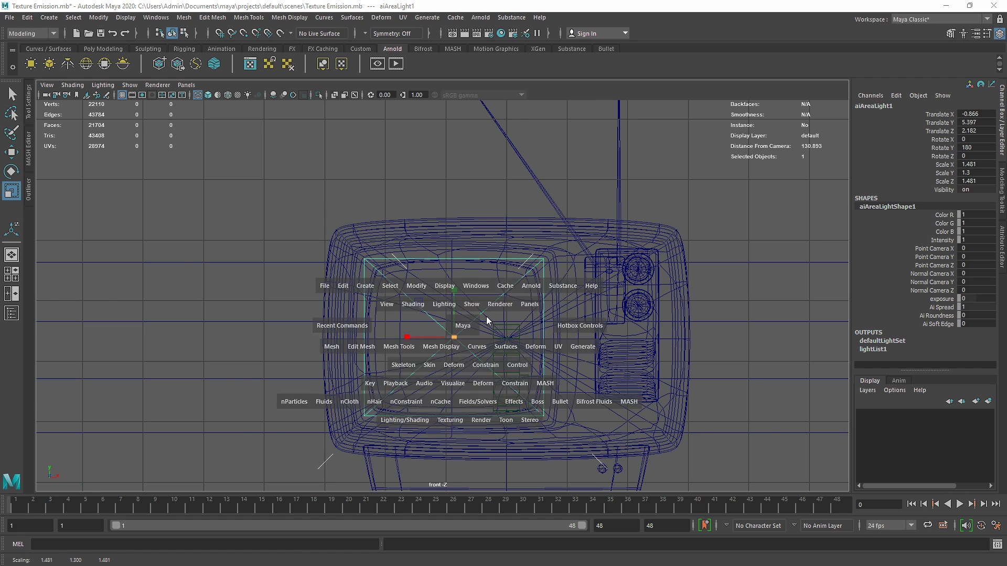
Push the area light back into the TV screen's recess, at Translate Z about 1.752, and reopen the Arnold RenderView
key(space)
key(space)
alt+drag(393, 274, 414, 275)
alt+right_drag(413, 275, 425, 284)
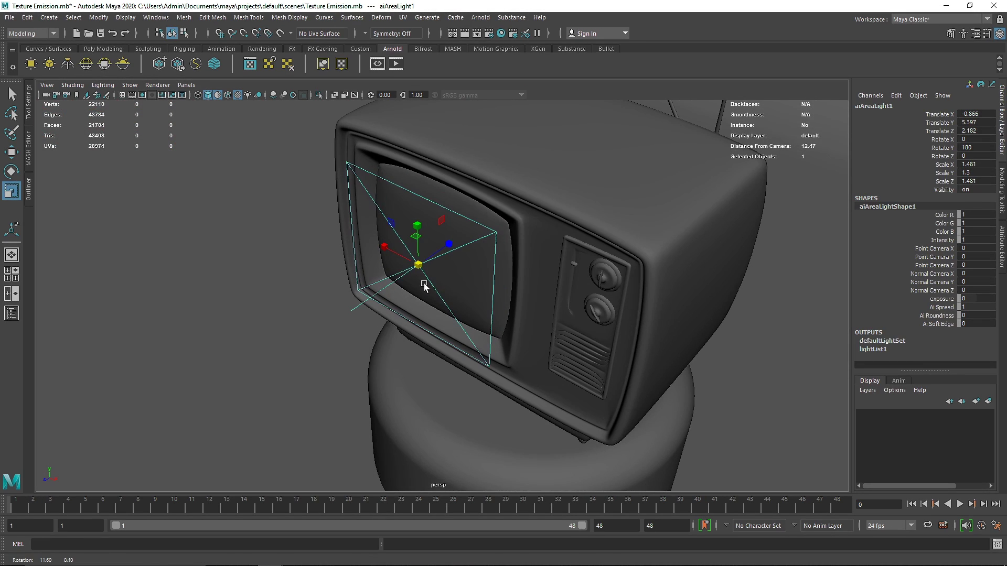
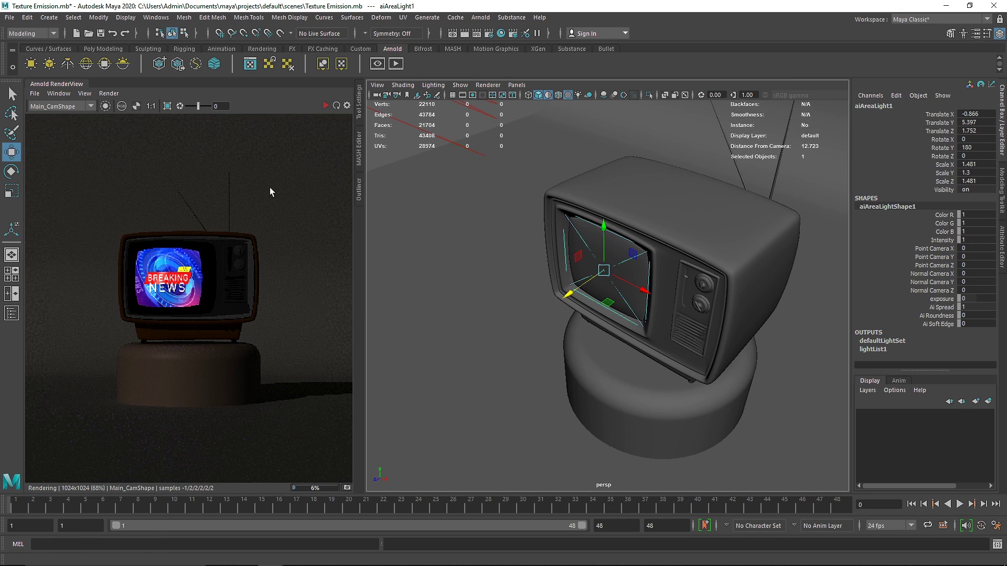
Set the area light's exposure to 8, start the live Arnold render, and nudge the light slightly forward
key(ctrl+a)
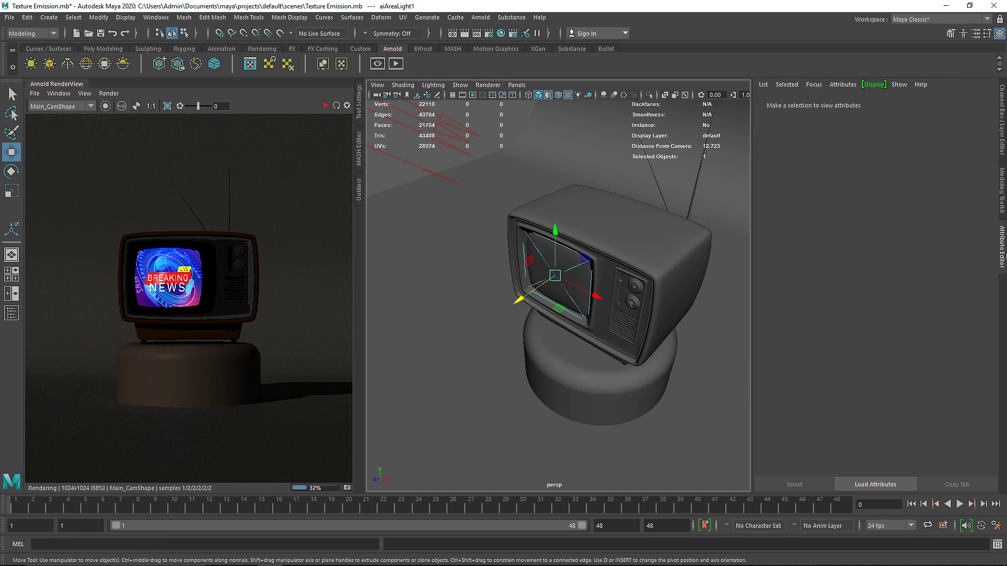
drag(870, 236, 813, 235)
text(8)
key(Return)
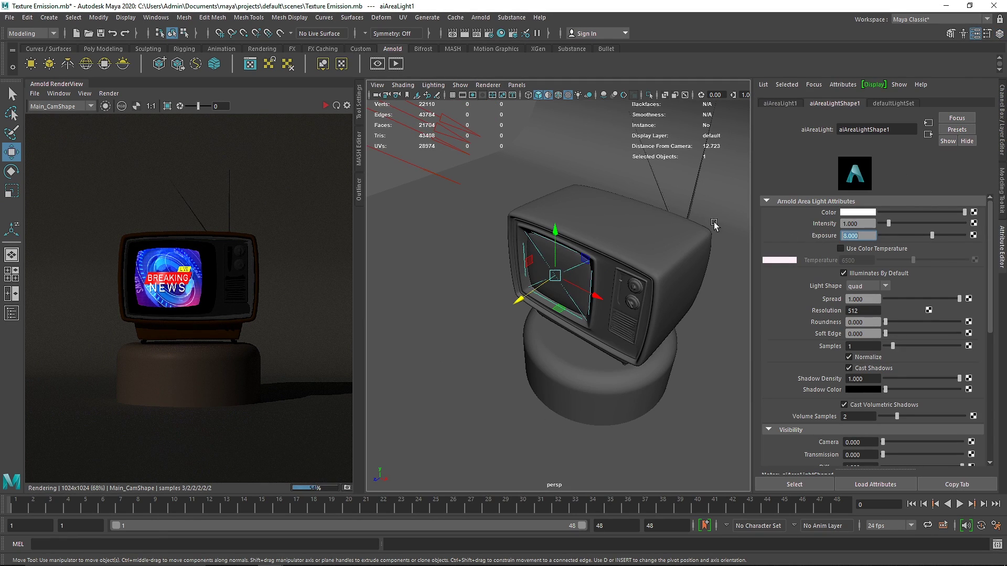
click(323, 105)
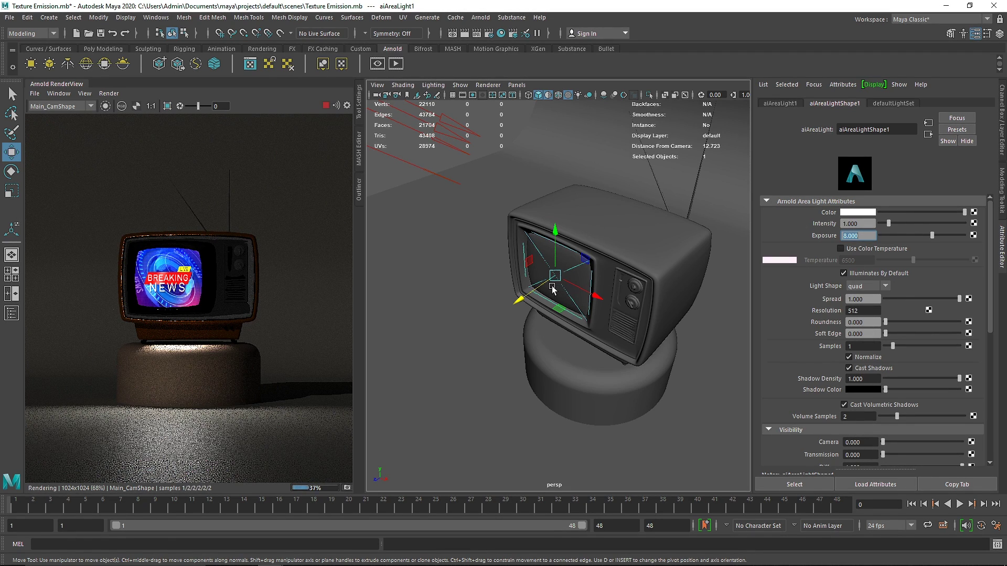
drag(525, 297, 527, 298)
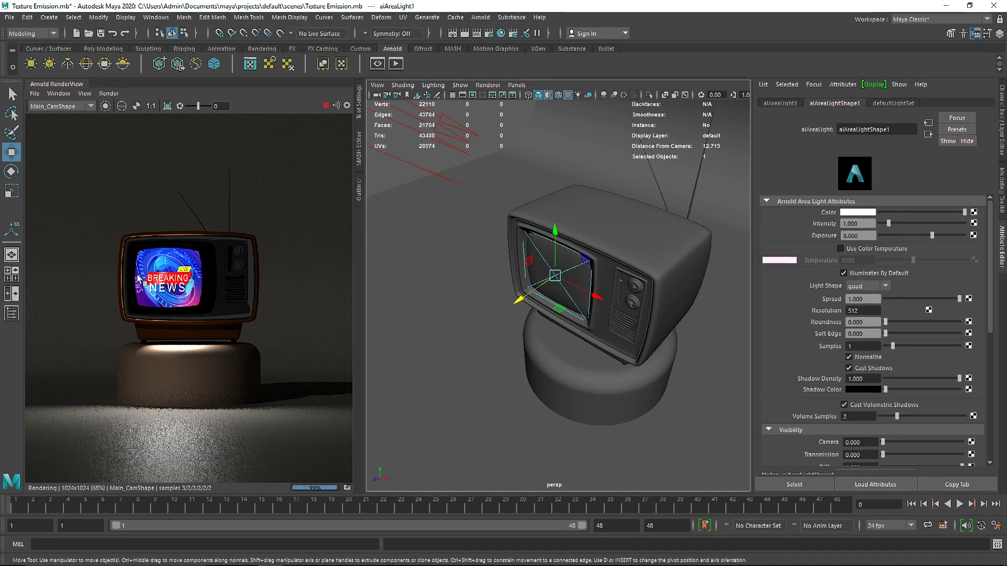
Delete the round base under the TV and stop the live render
click(602, 362)
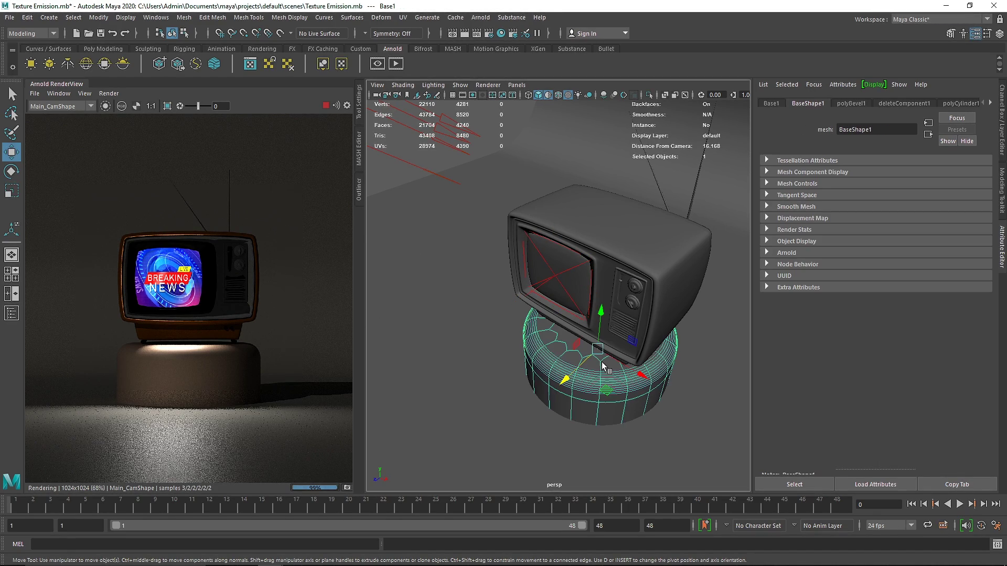
key(Delete)
click(325, 106)
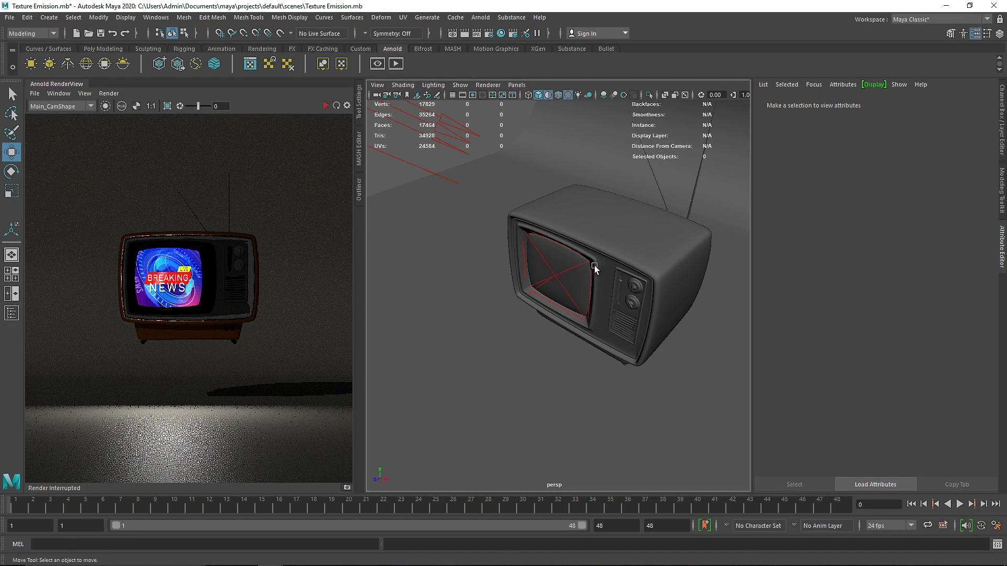
Select the area light together with the TV and lower both about 2.5 units onto the floor in the side view
click(579, 268)
shift+click(600, 267)
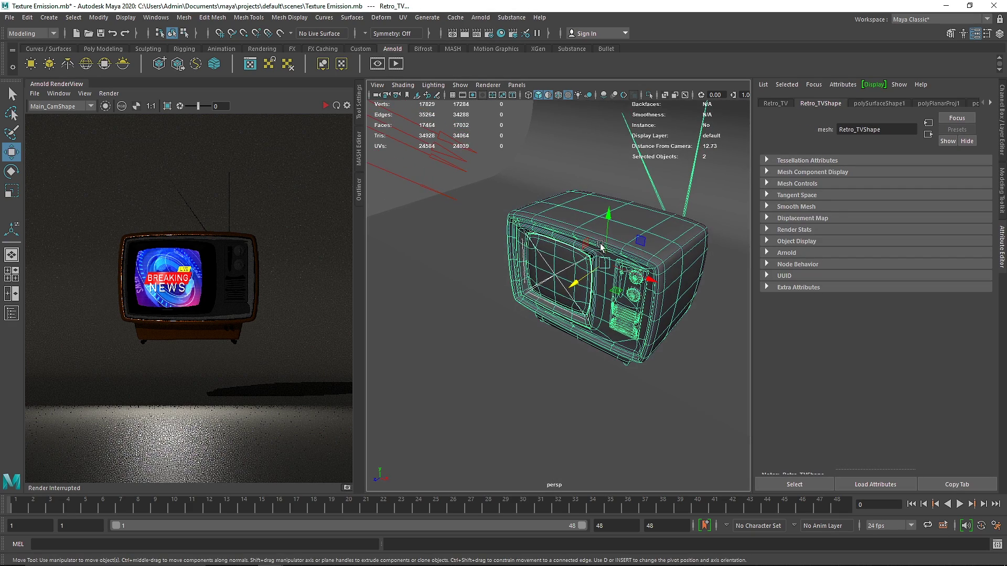
drag(605, 270, 604, 277)
key(space)
key(space)
scroll(623, 339, up, 5)
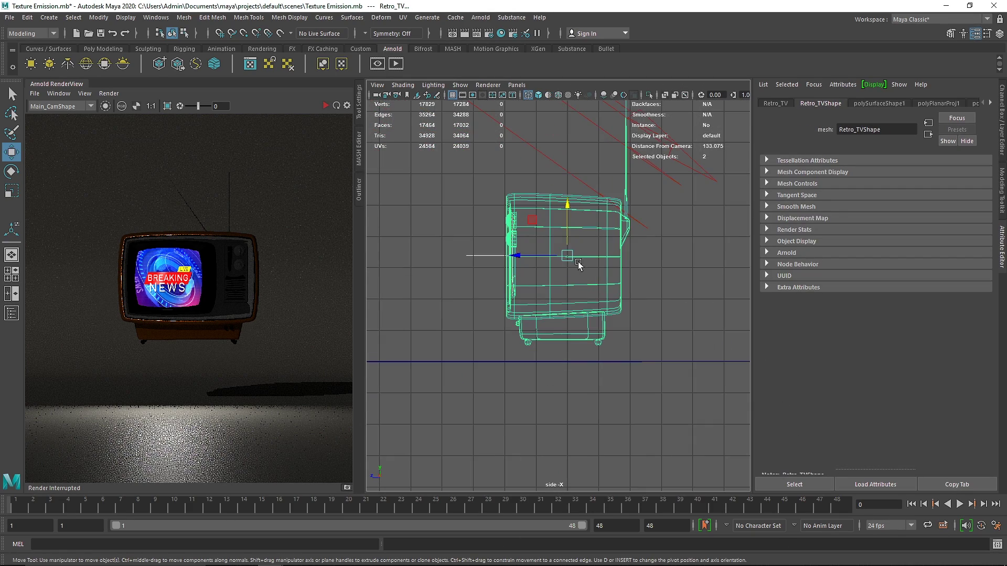
drag(567, 232, 569, 254)
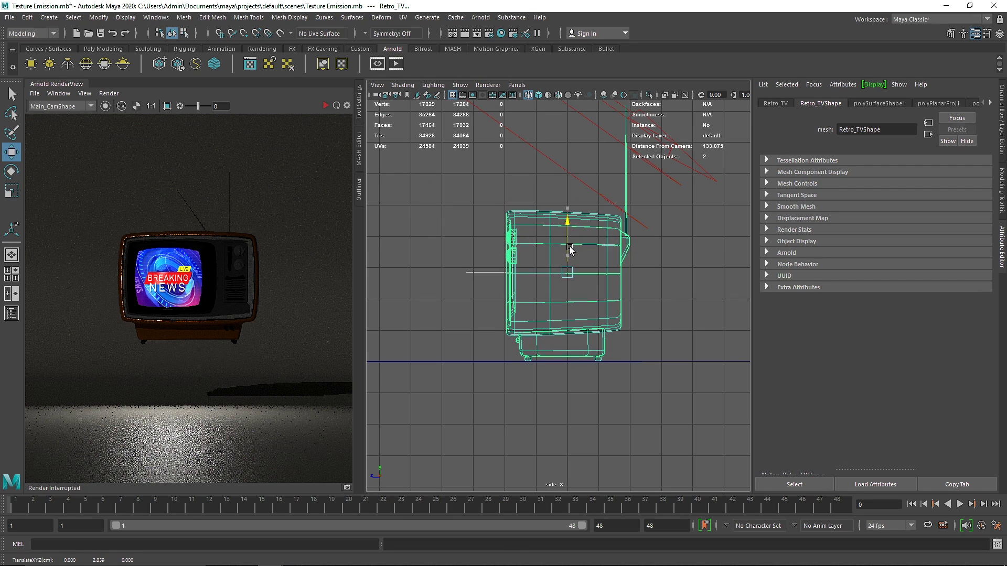
key(space)
key(space)
key(space)
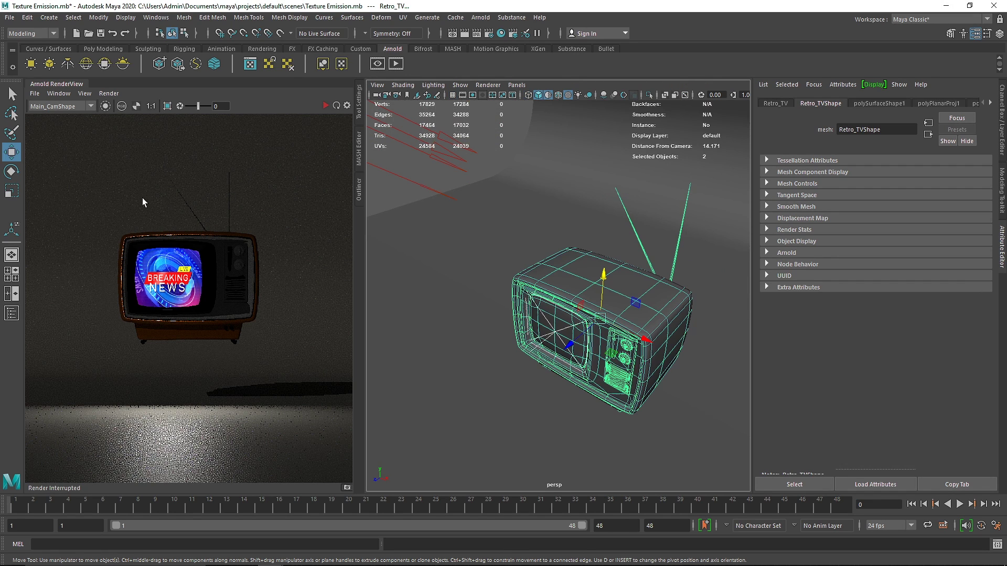
Check the lowered TV and its floor glow in the live render, and close the Arnold RenderView
click(325, 106)
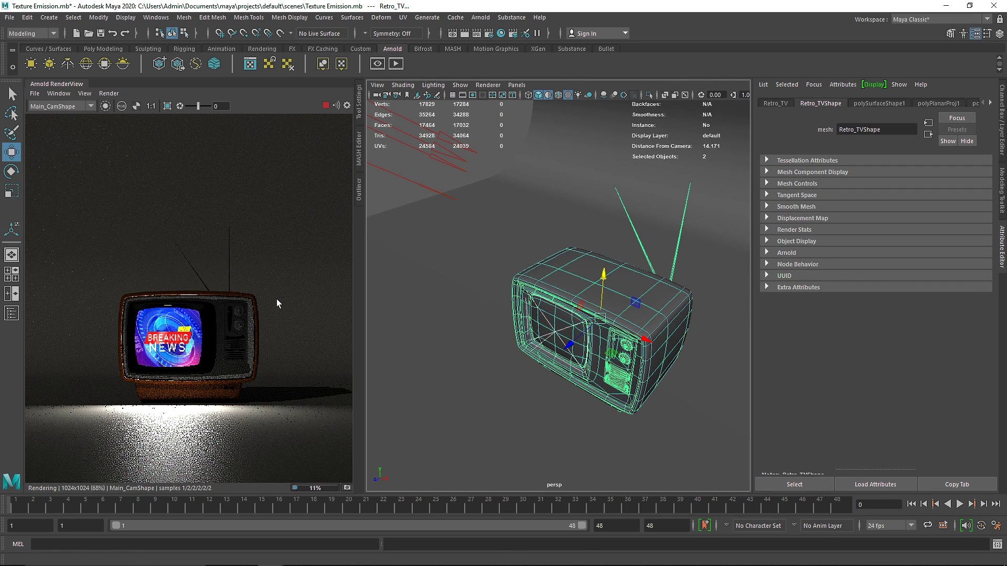
scroll(273, 308, down, 1)
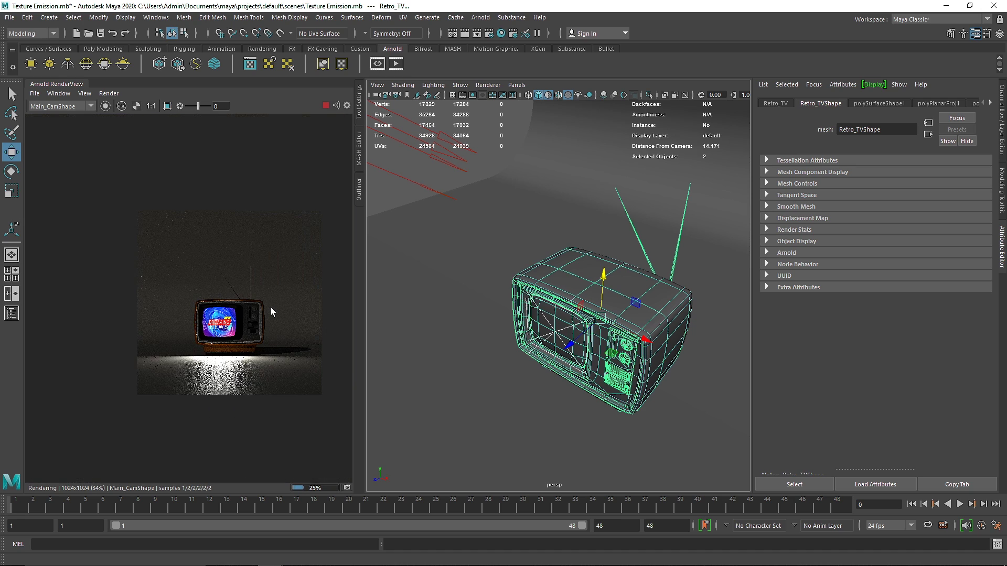
right_click(62, 86)
click(73, 129)
Look through Main_Cam, select the camera, and set its Translate Y to 3 to reframe the lowered TV
click(186, 84)
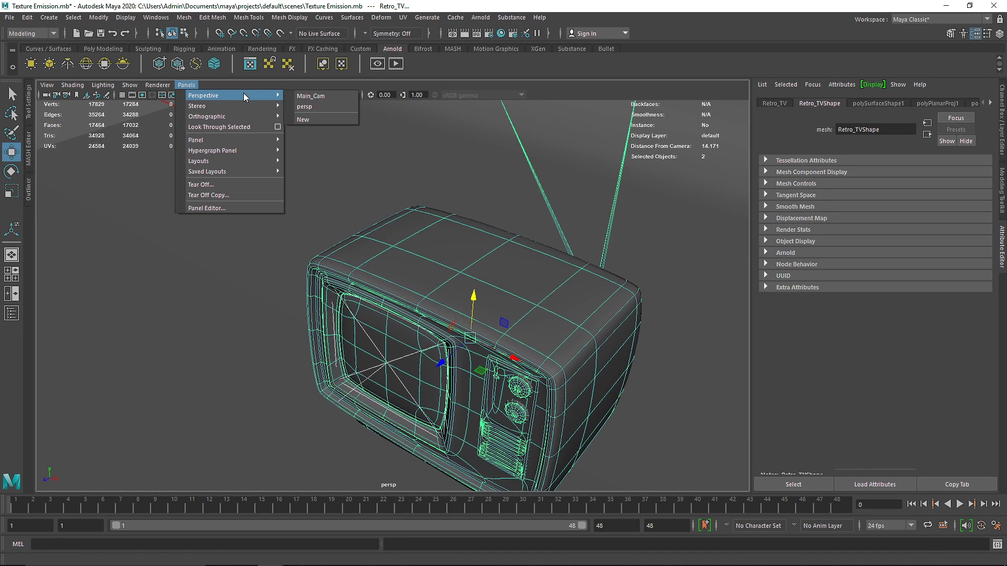
click(312, 94)
click(46, 96)
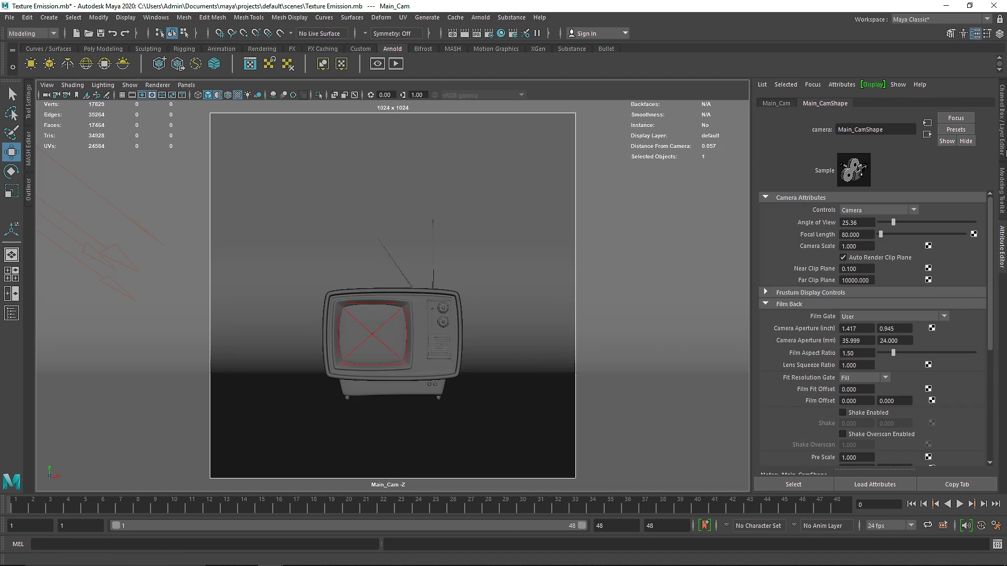
click(1001, 120)
ctrl+drag(973, 122, 960, 122)
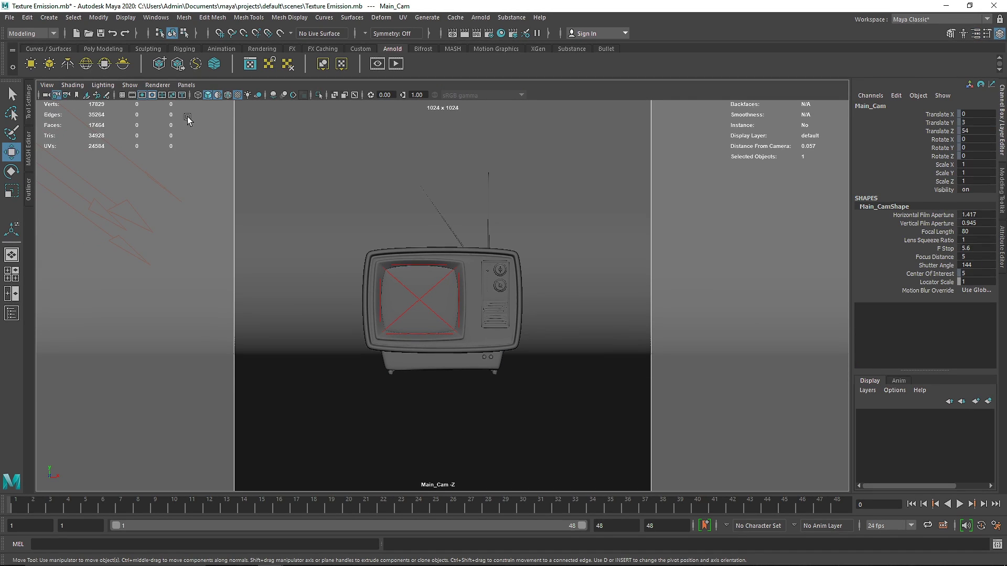
Reopen the Arnold RenderView, move Main_Cam closer to Translate Z 50, and lock the camera
click(377, 64)
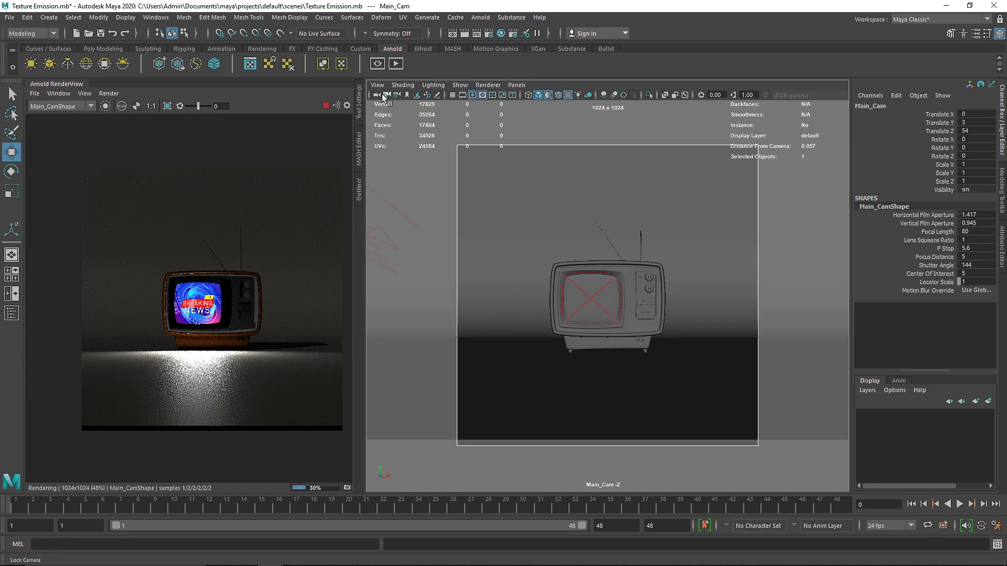
click(970, 130)
middle_drag(970, 130, 773, 124)
click(387, 95)
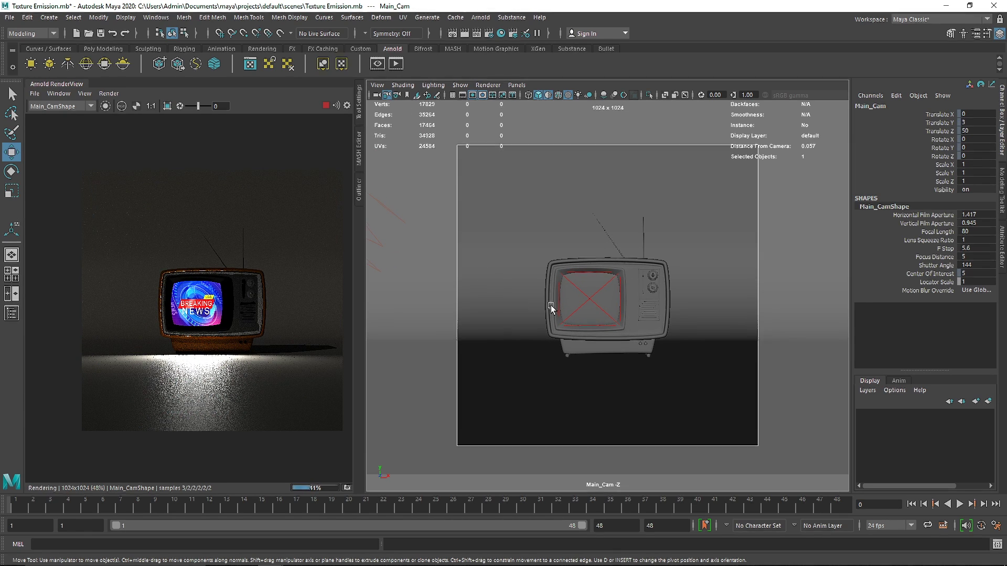
Select the area light in the TV screen, stop the live render, and open the light's attributes
click(592, 303)
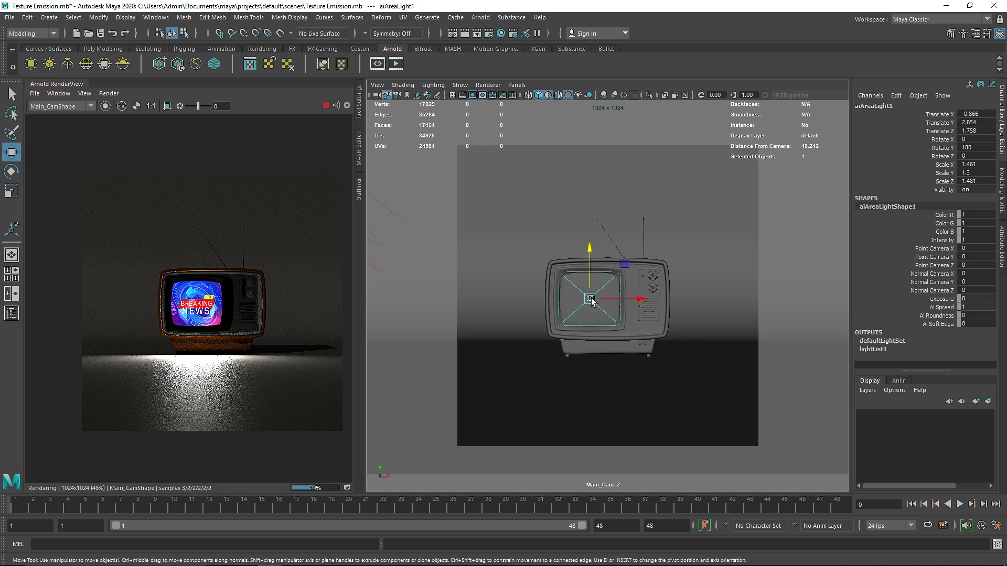
click(325, 105)
click(999, 246)
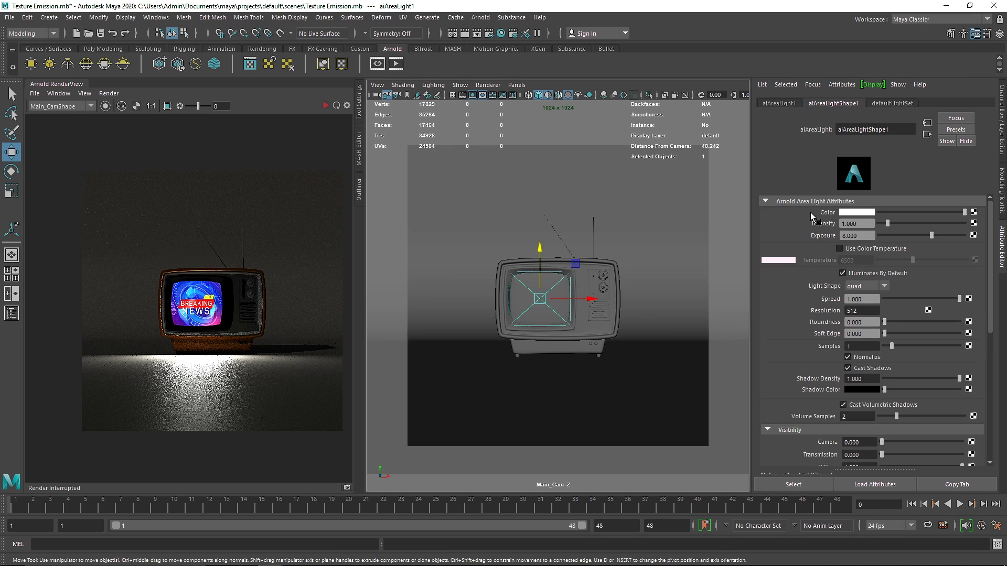
Close the Arnold RenderView and graph the area light's node network in the Hypershade
click(58, 93)
click(57, 93)
click(58, 94)
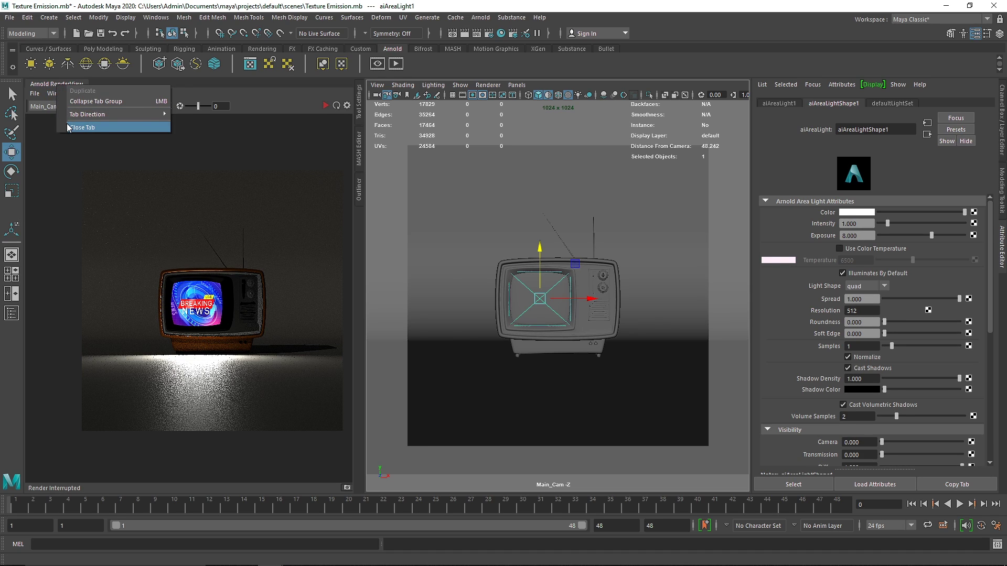
click(69, 120)
click(502, 35)
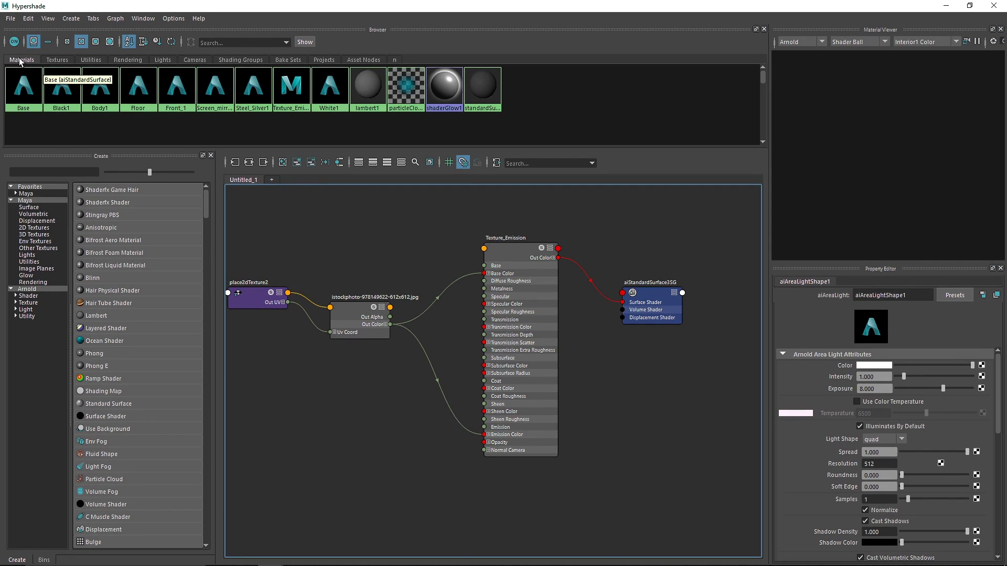
click(160, 60)
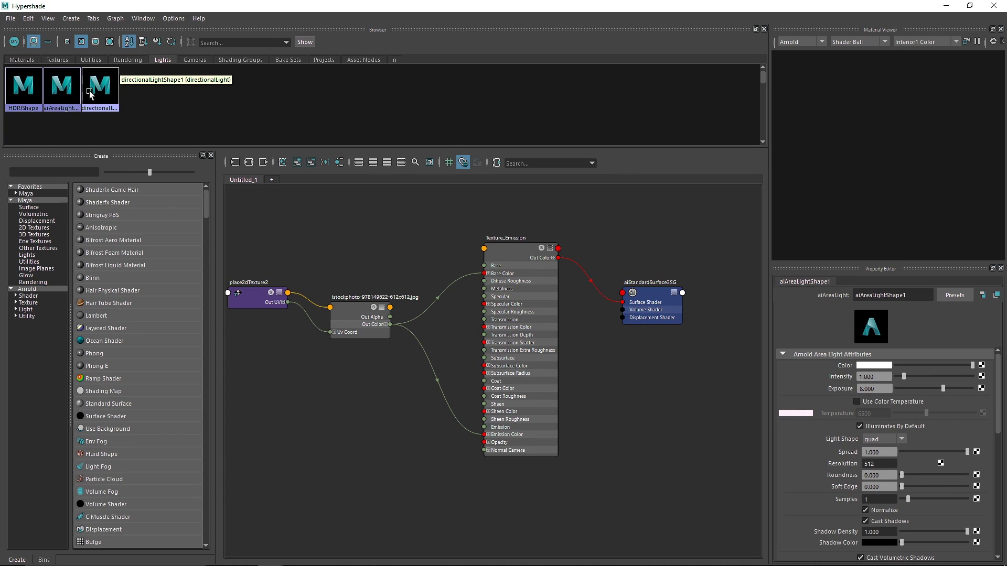
right_drag(62, 95, 70, 125)
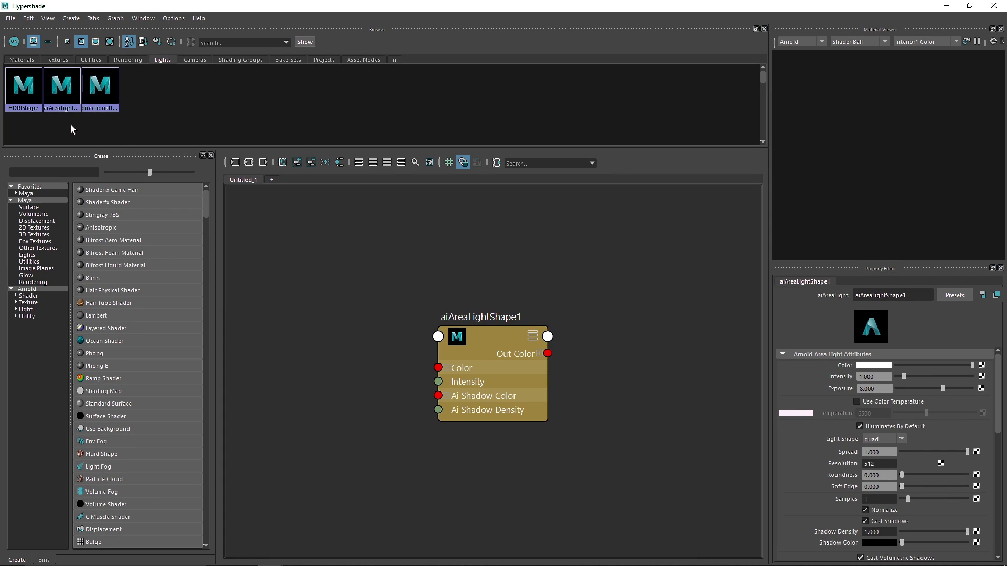
Rename the area light's shape node as Texture_Light
click(497, 338)
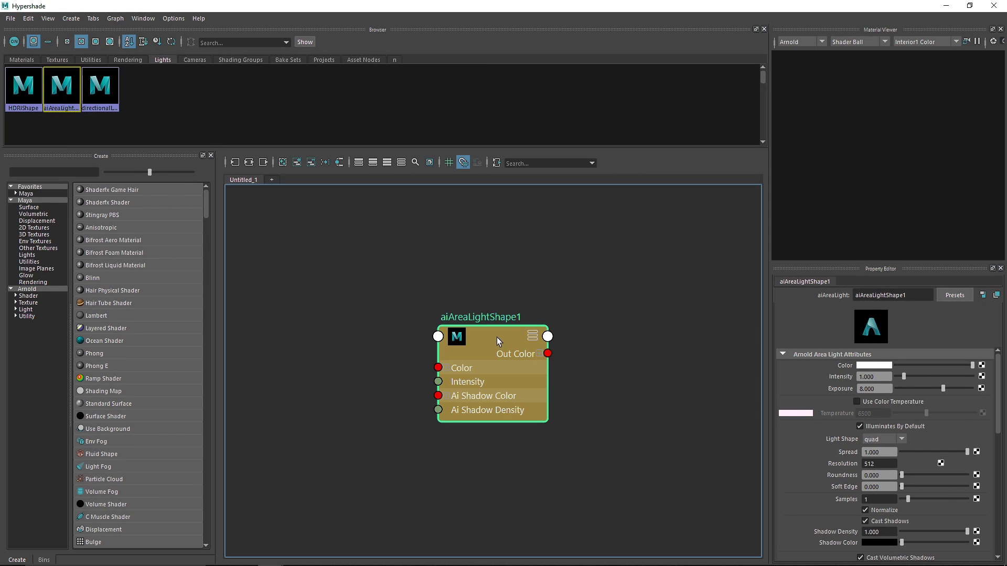
click(913, 295)
text(Textu)
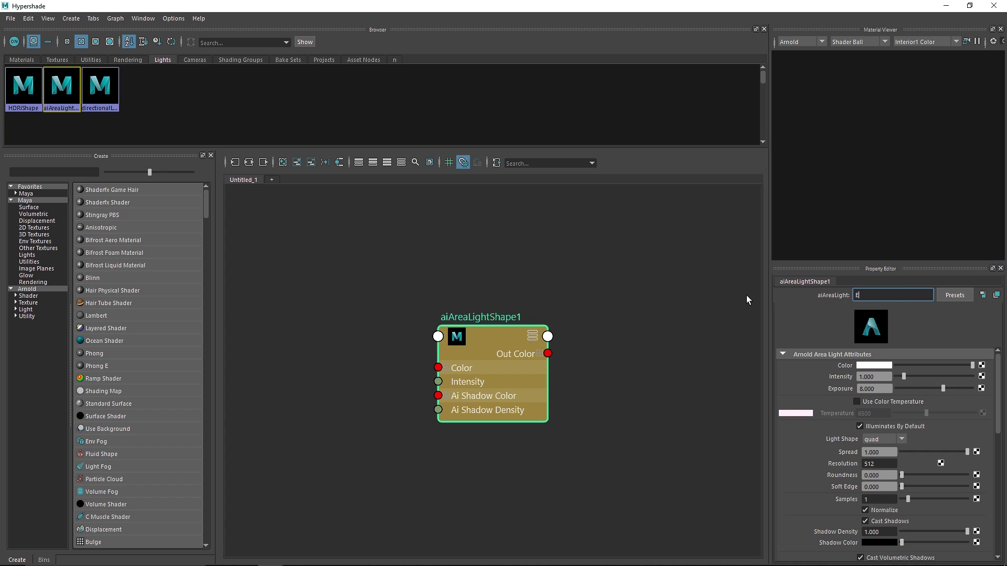
text(re_Light)
key(Return)
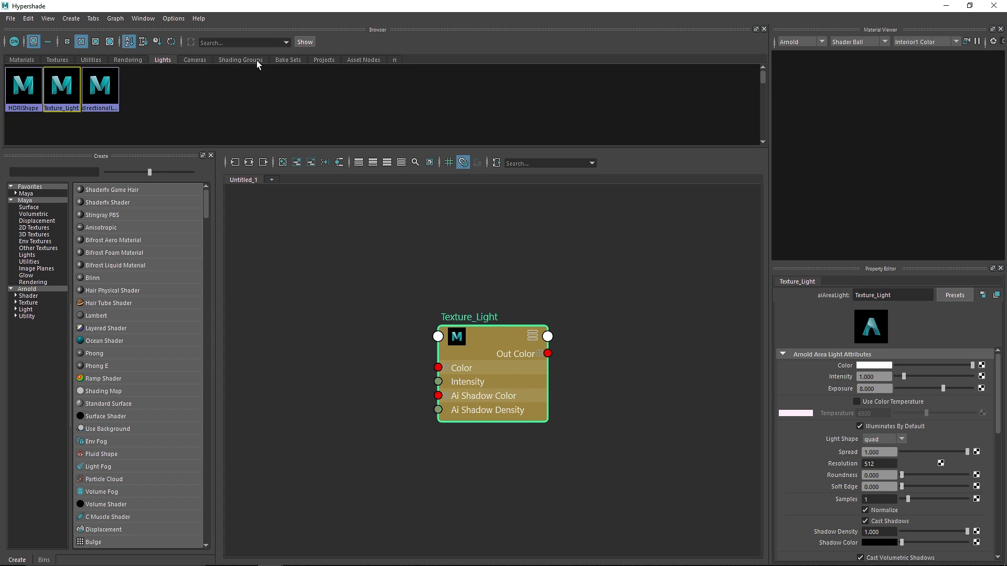
Copy the news image and its place2dTexture node from the Texture_Emission network and paste them into the Texture_Light graph
click(26, 56)
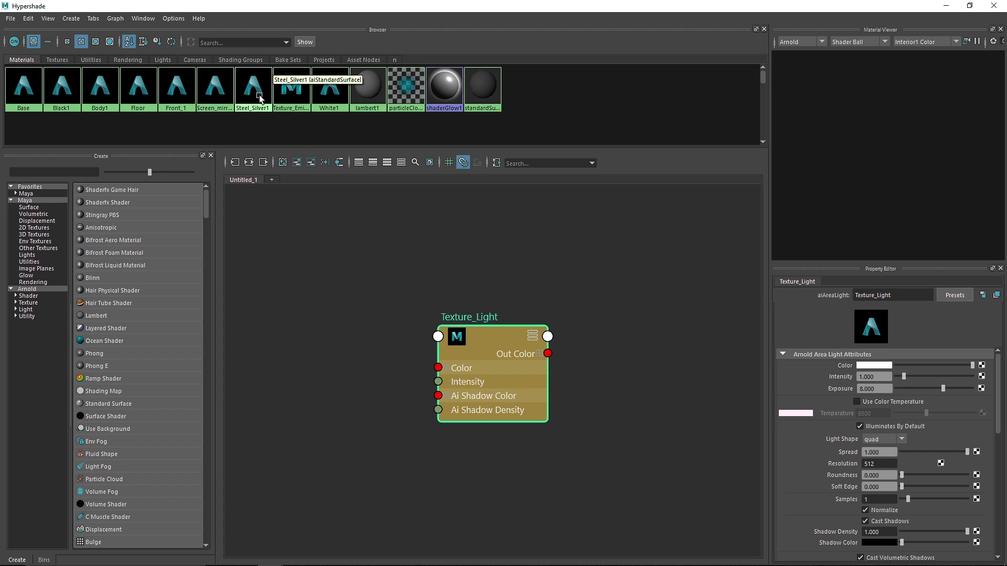
right_drag(283, 93, 293, 126)
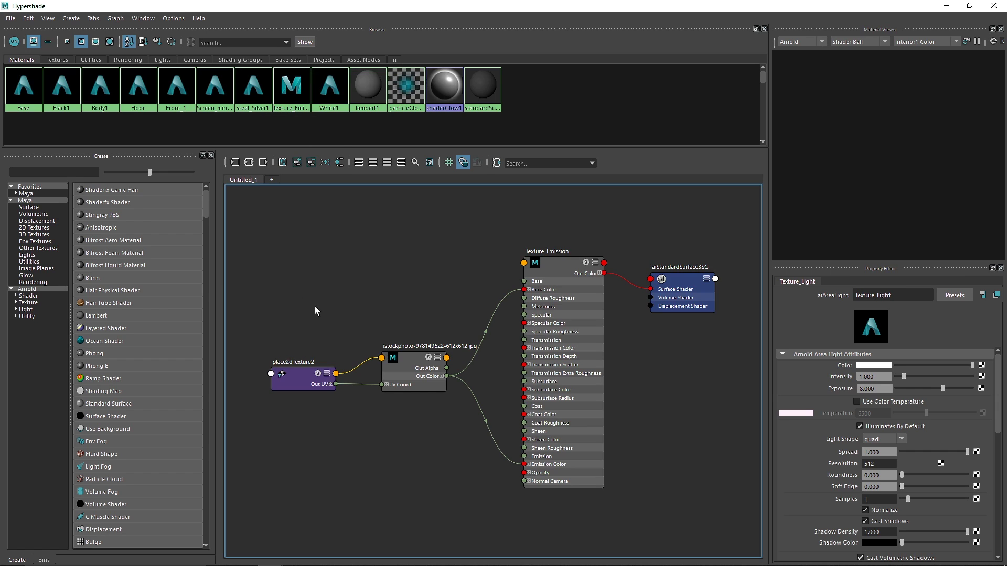
drag(315, 306, 427, 457)
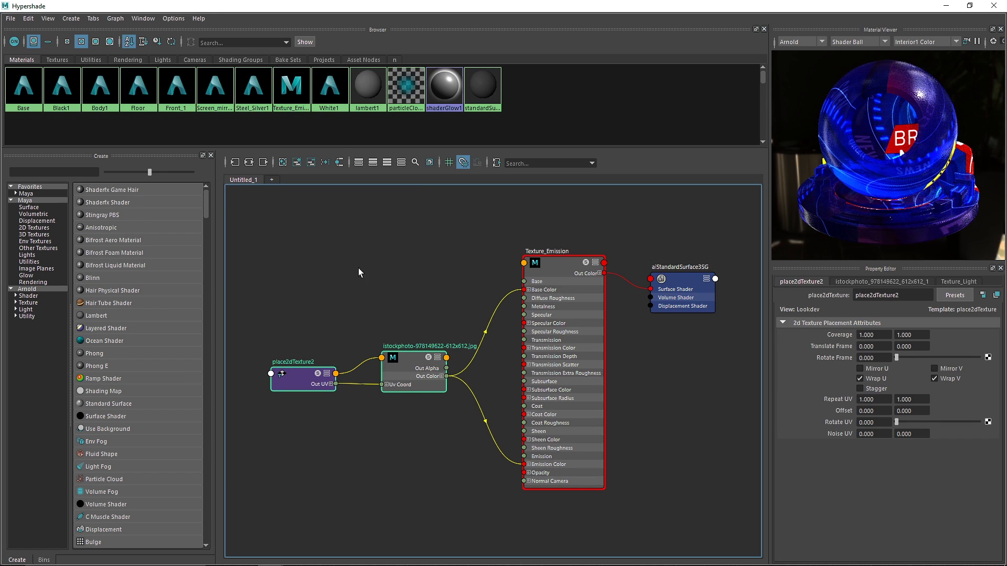
click(159, 61)
right_drag(70, 87, 79, 118)
key(ctrl+v)
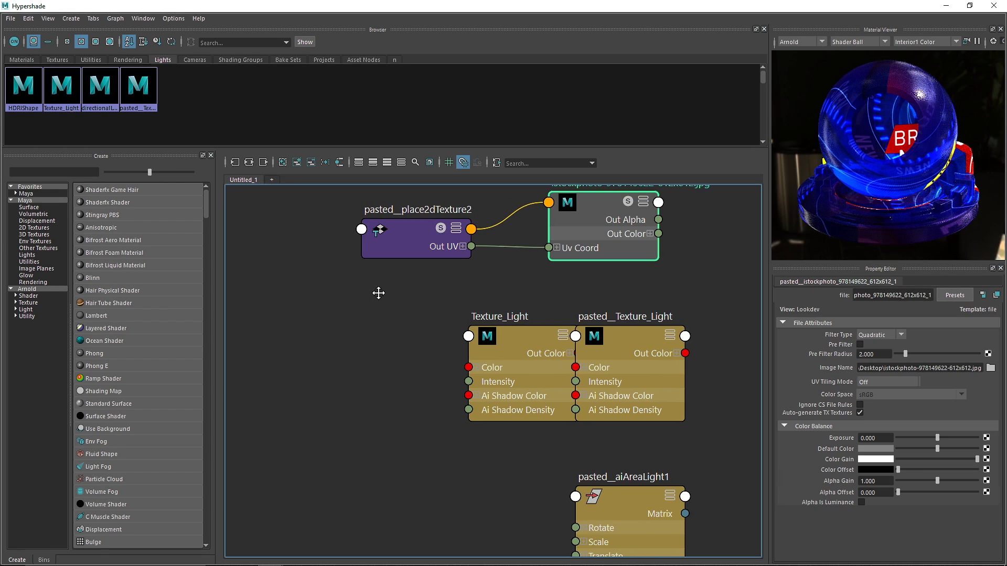
Delete the duplicate area light that came along with the pasted nodes
scroll(398, 321, down, 5)
click(471, 380)
scroll(480, 386, up, 4)
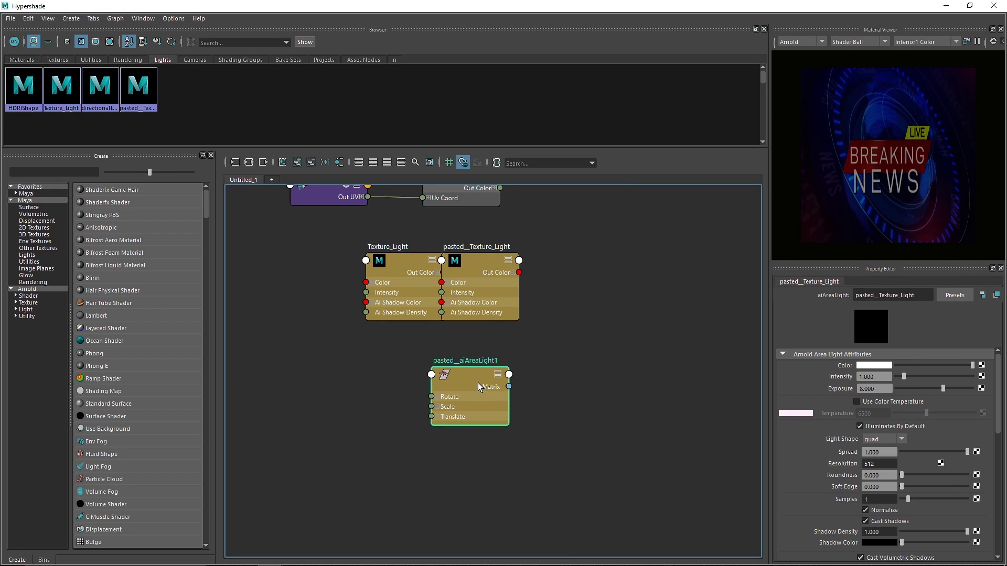
key(Delete)
Arrange the pasted texture nodes beside Texture_Light and connect the image's Out Color to the light's Color
alt+middle_drag(604, 305, 624, 329)
drag(612, 318, 381, 244)
drag(521, 265, 342, 398)
middle_drag(461, 405, 530, 351)
drag(470, 327, 518, 309)
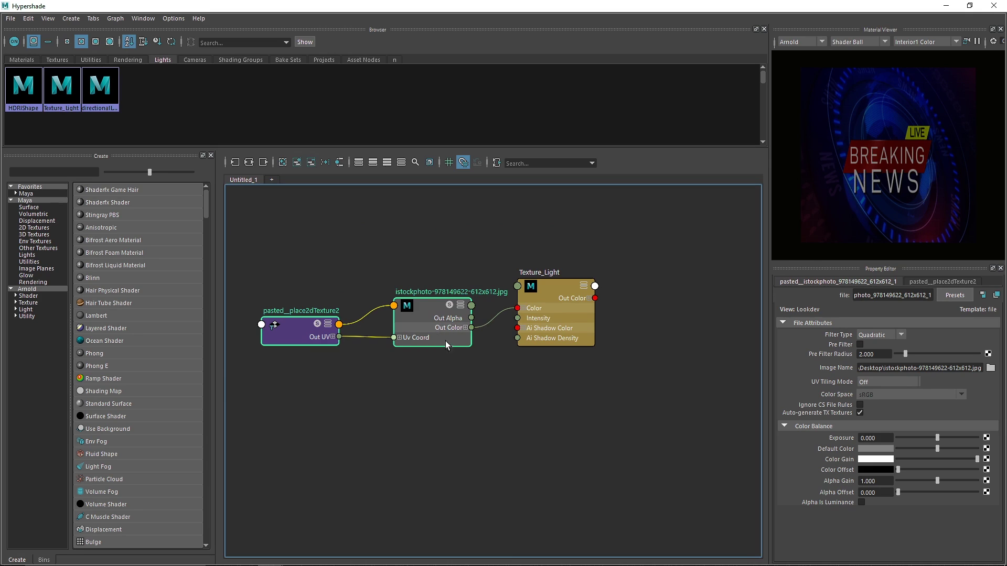
Check the image connection on Texture_Light's Color, and return to the Arnold RenderView to view the tinted floor light
click(551, 293)
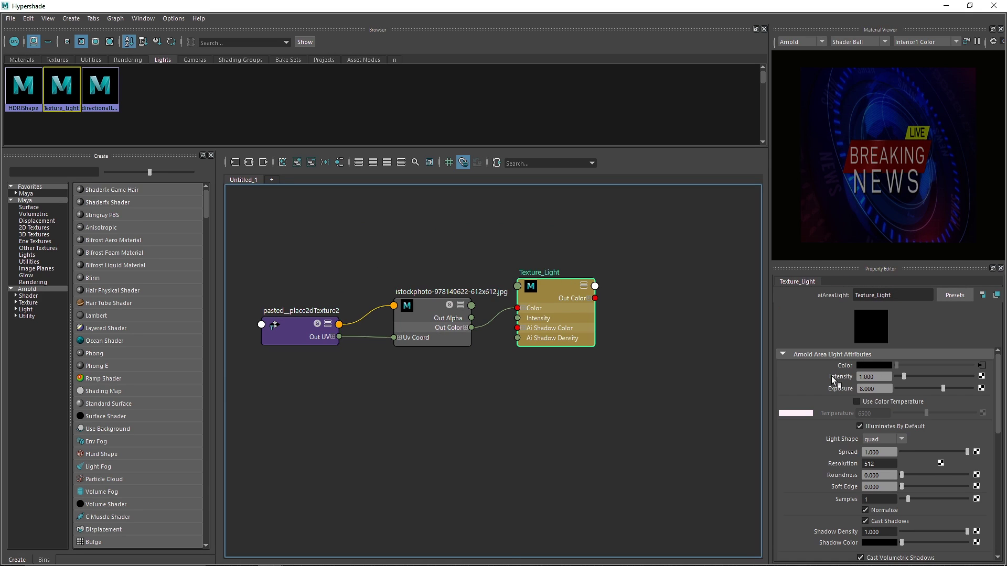
click(981, 365)
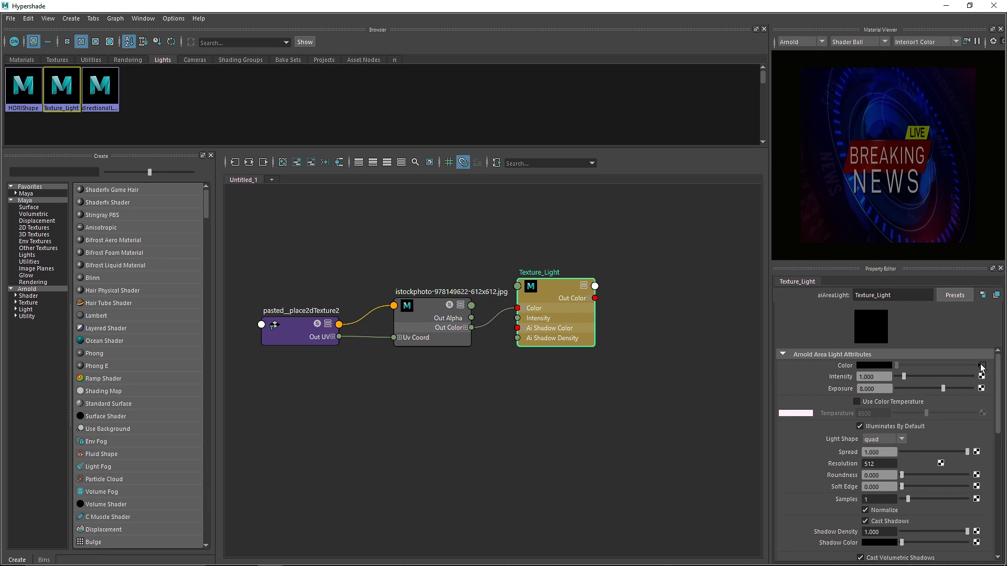
drag(381, 262, 480, 422)
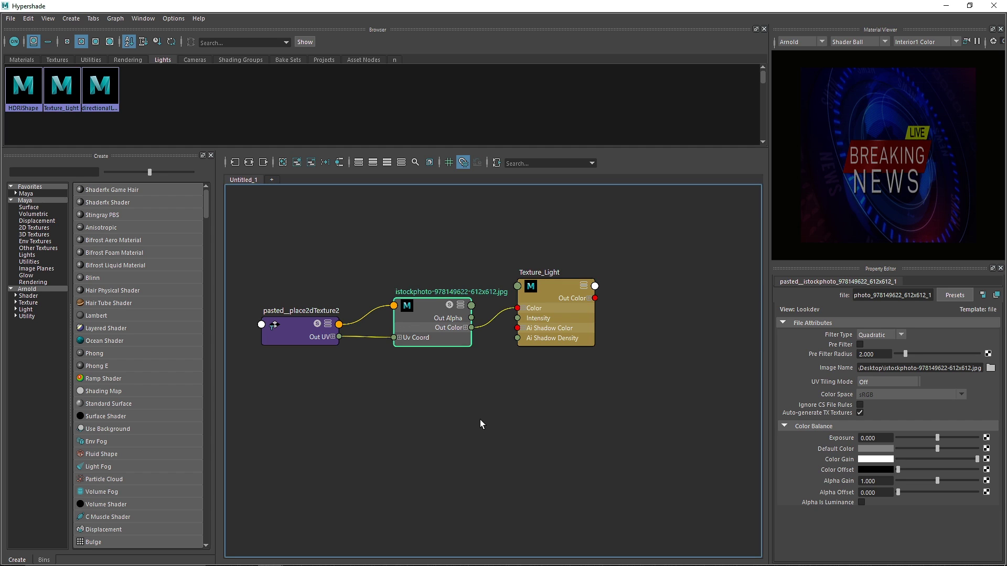
click(993, 6)
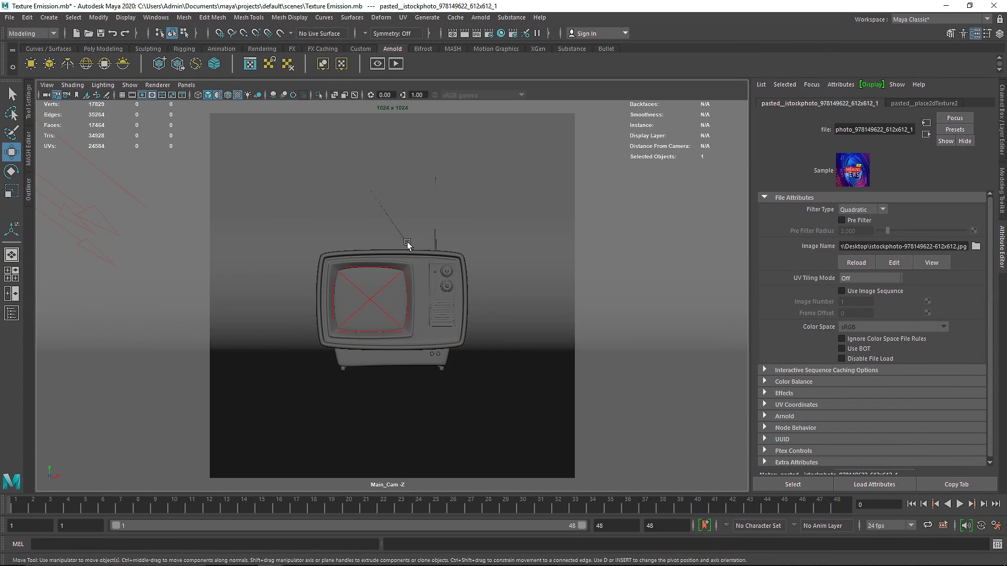
click(382, 62)
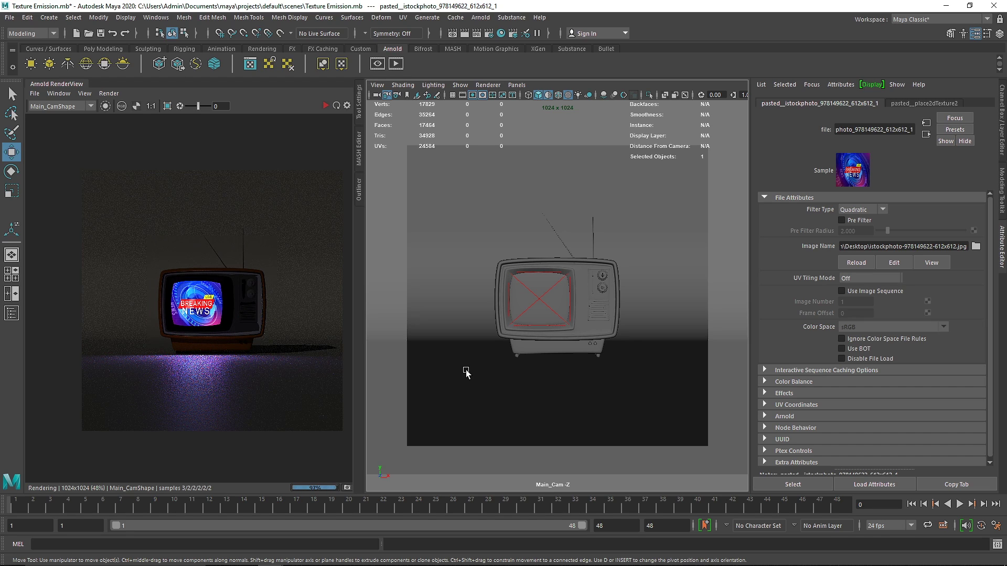
Select the floor, darken the base color of its Floor material, and restart the live render
click(465, 369)
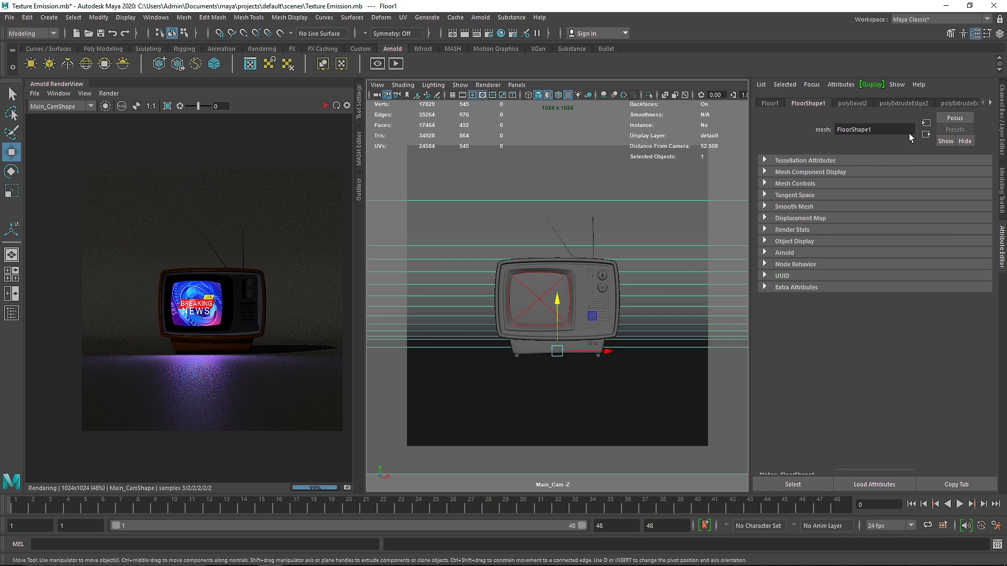
scroll(920, 105, down, 5)
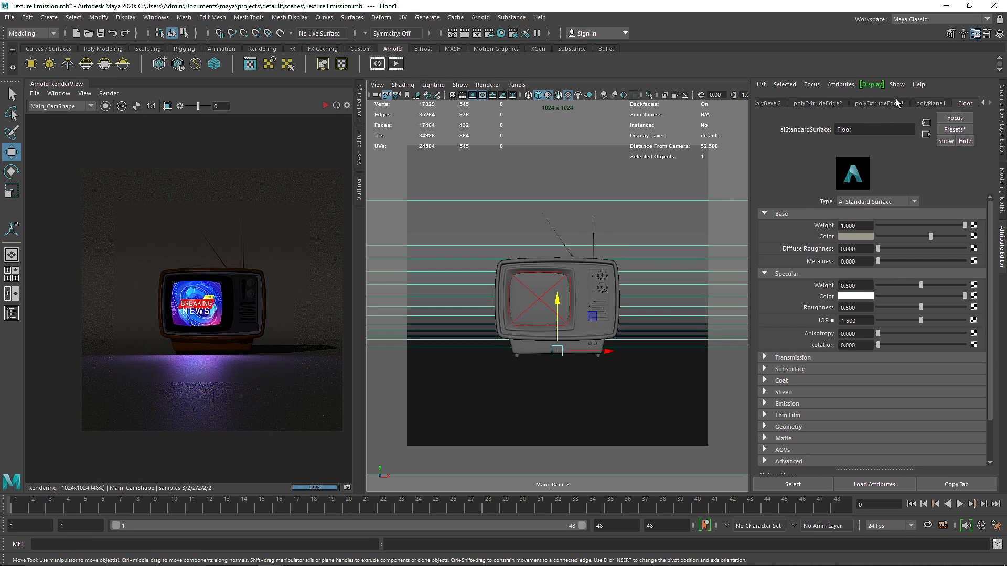
click(902, 237)
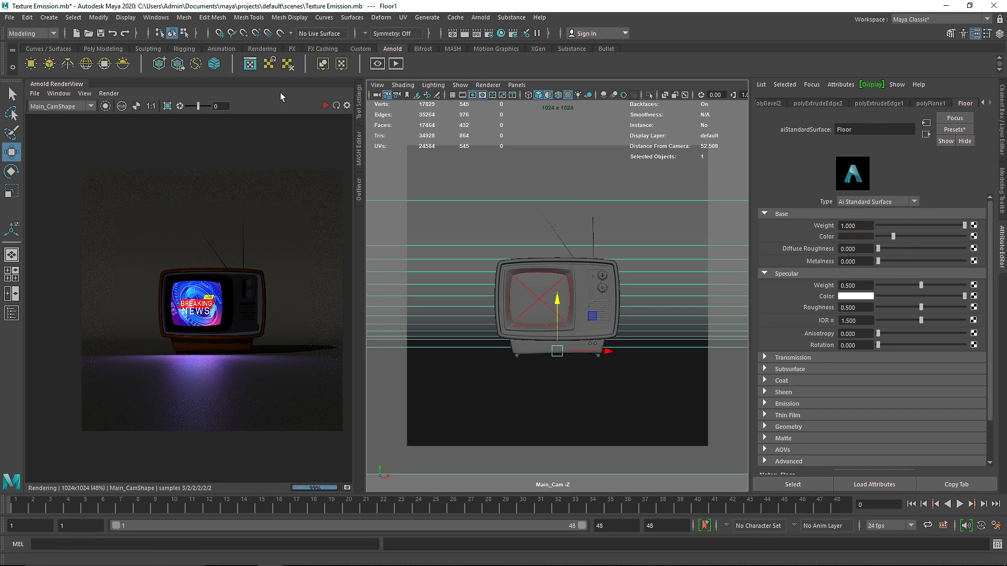
click(325, 106)
Try a specular roughness of 0.1 and a specular weight of 0.8 on the Floor material
double_click(861, 306)
text(0.1)
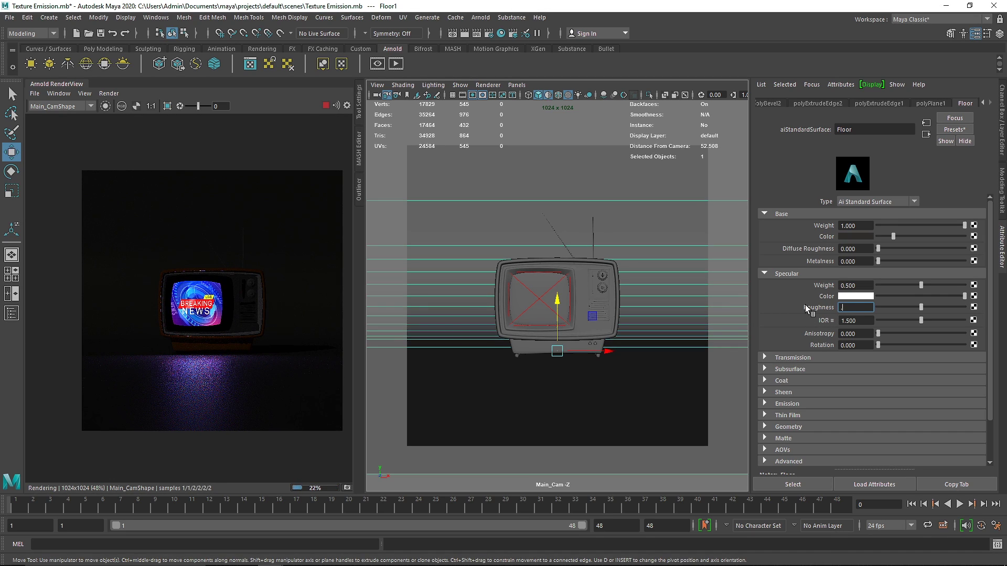
key(Return)
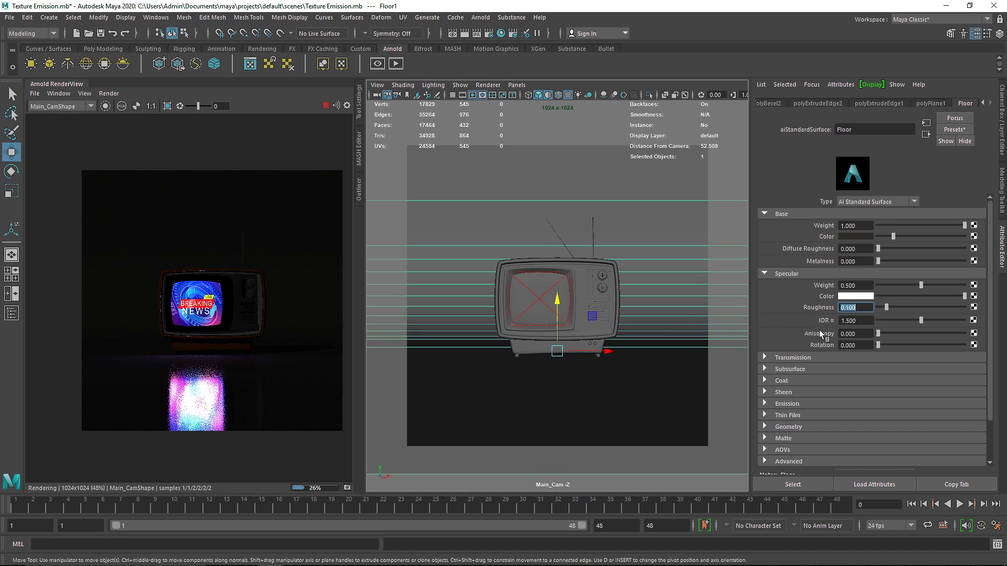
double_click(866, 285)
text(0.8)
key(Return)
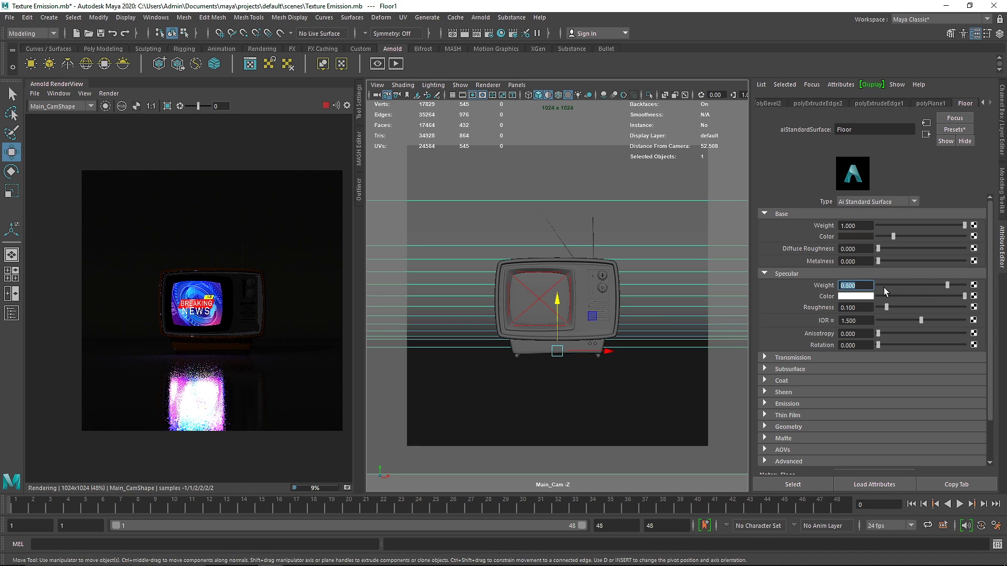
Set the Floor material's specular weight to 1 and its specular roughness to 0.2
text(1)
key(Return)
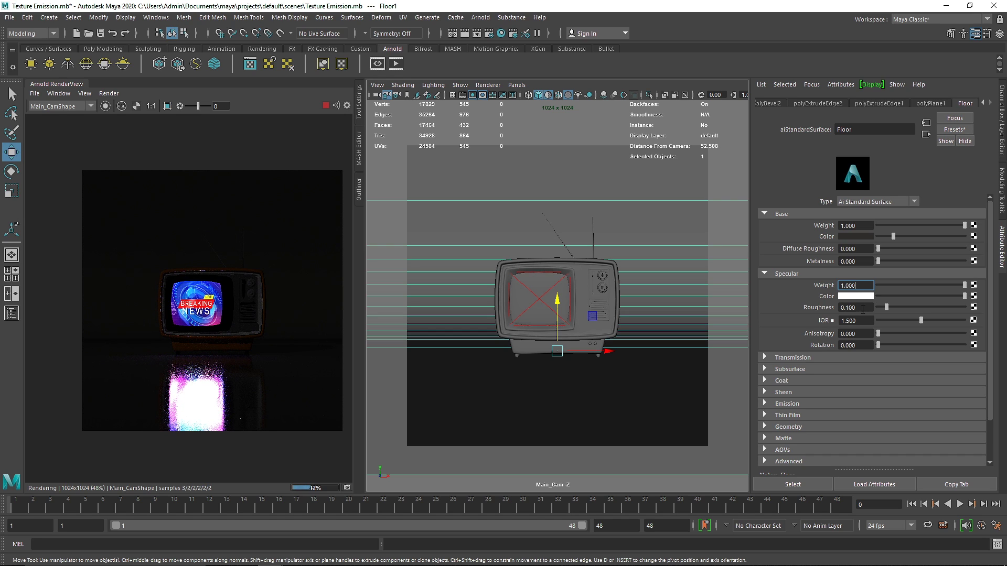
double_click(856, 308)
text(0.2)
key(Return)
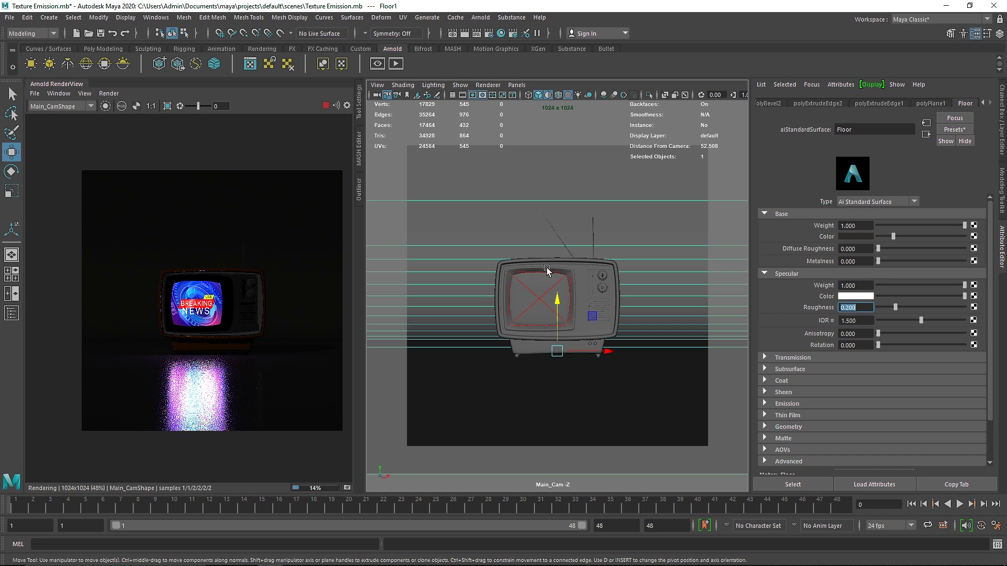
Select the area light in the TV screen and set its exposure to 4
click(547, 271)
double_click(856, 236)
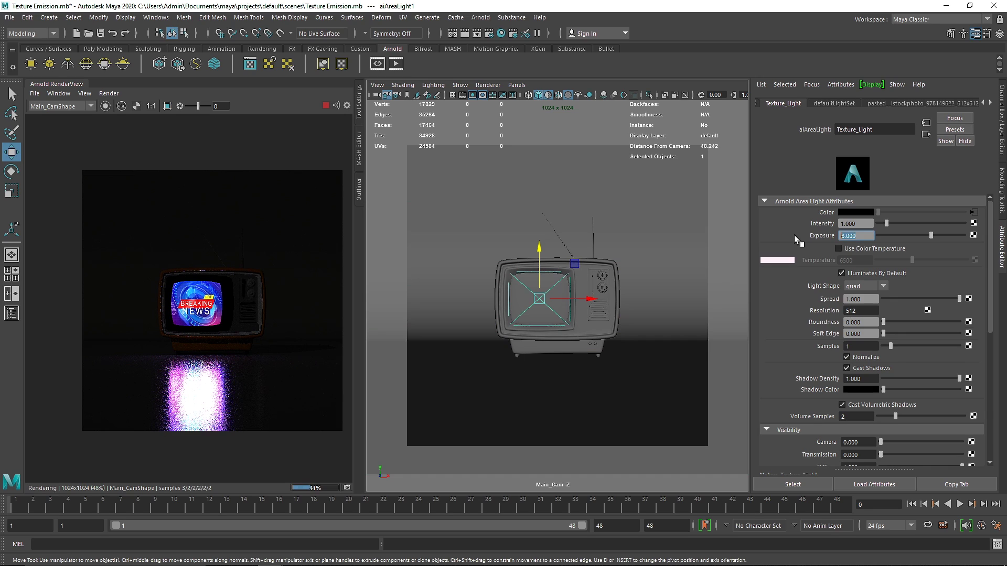
text(4)
key(Return)
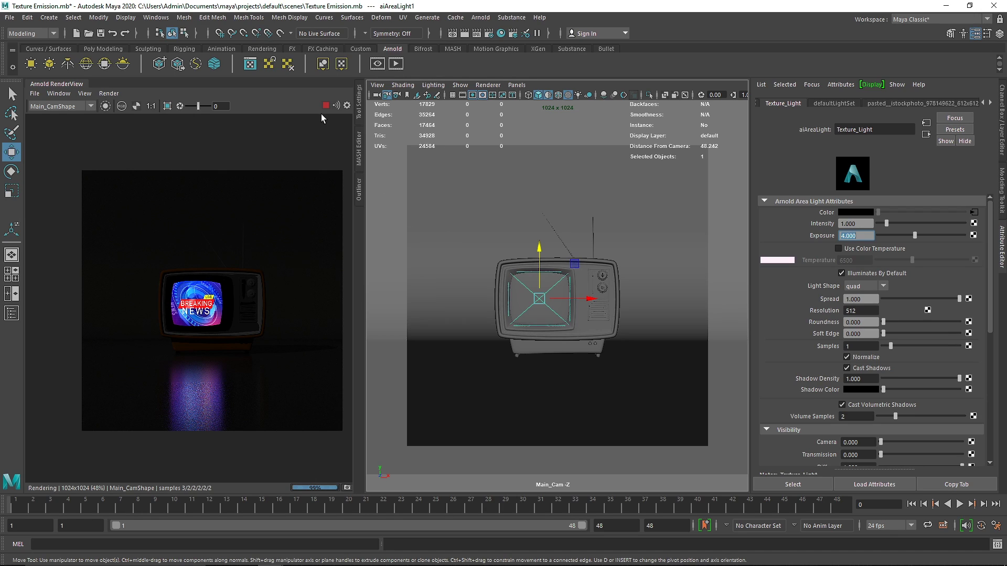
Frame the rendered image in the Arnold RenderView and stop the live render
click(268, 175)
key(f)
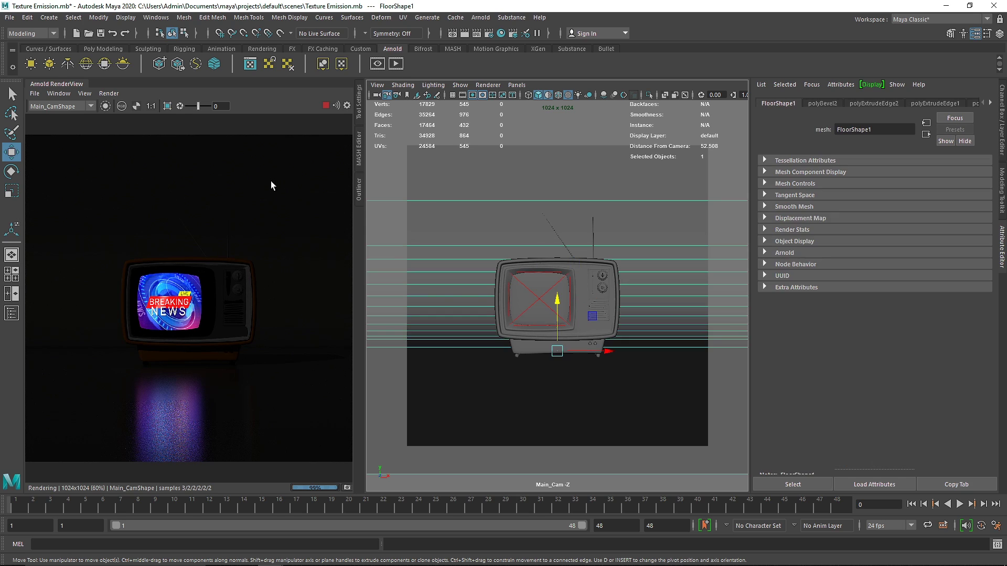
click(323, 105)
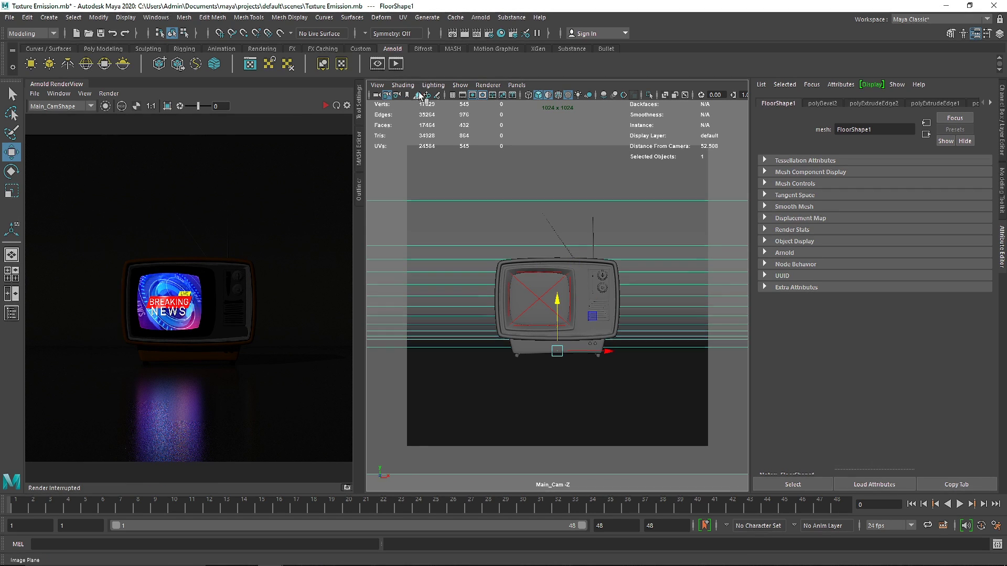
Add an aiAtmosphereVolume as the Arnold environment's atmosphere in the render settings, and close the settings
click(489, 33)
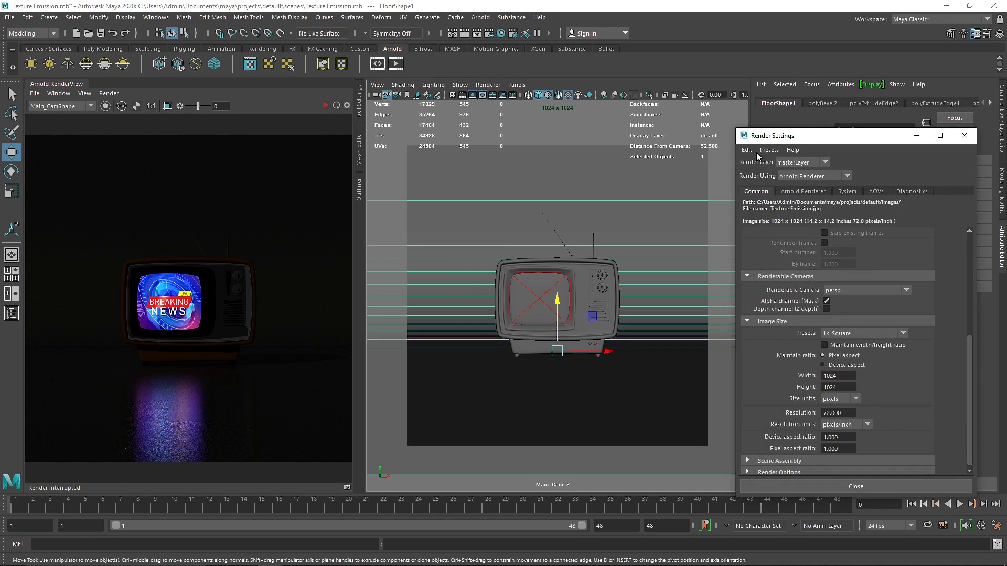
drag(756, 139, 478, 79)
click(542, 137)
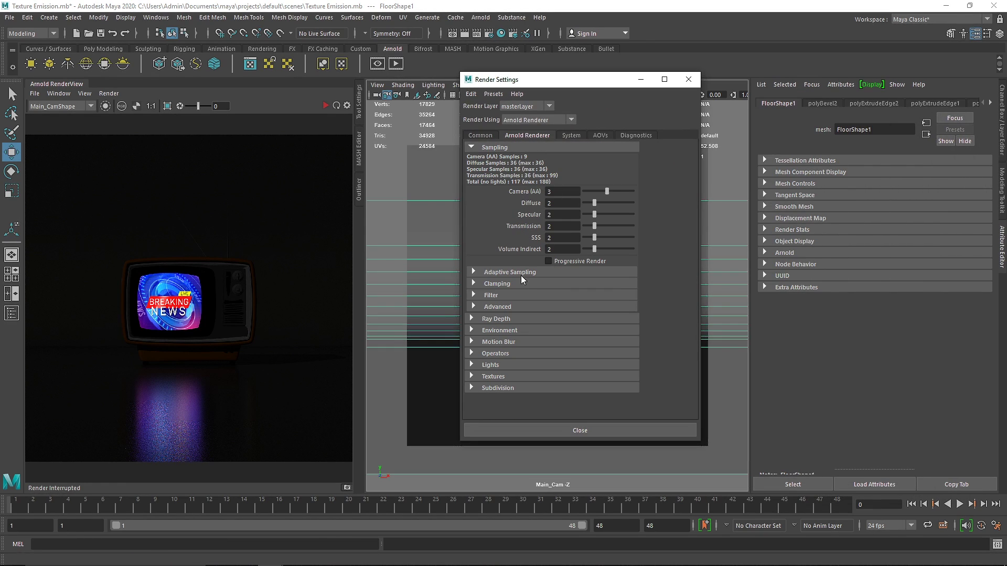
click(498, 329)
click(662, 343)
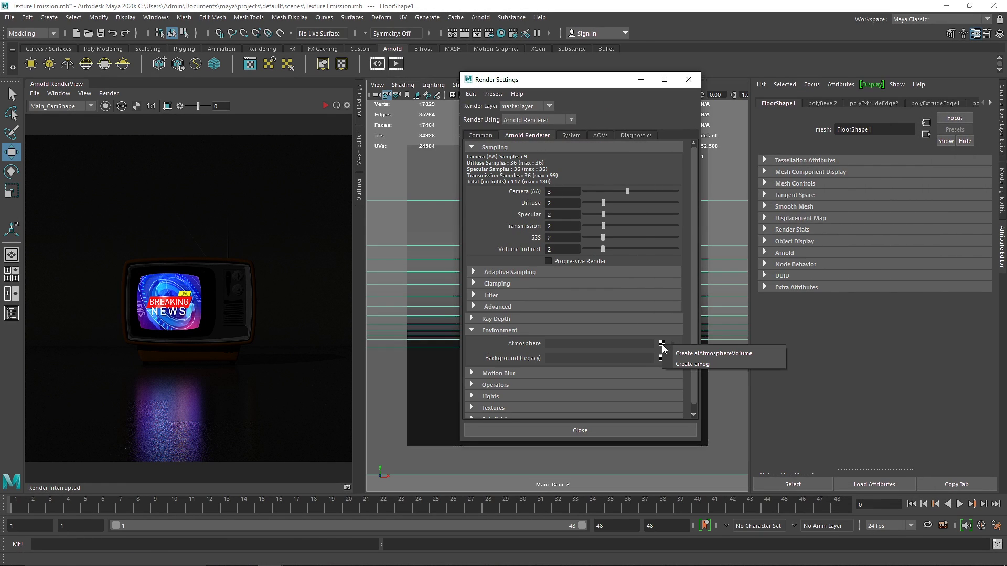
click(769, 352)
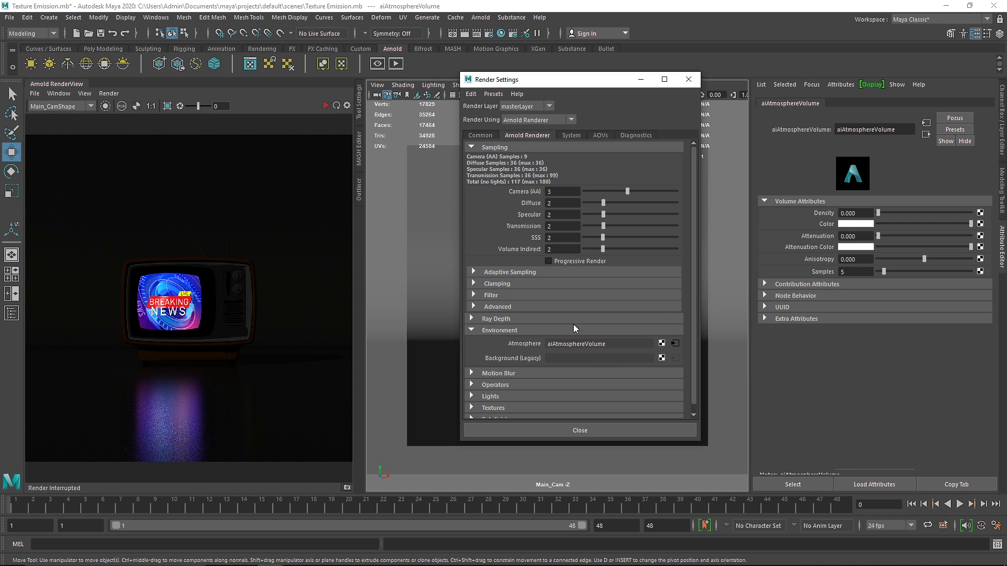
click(689, 79)
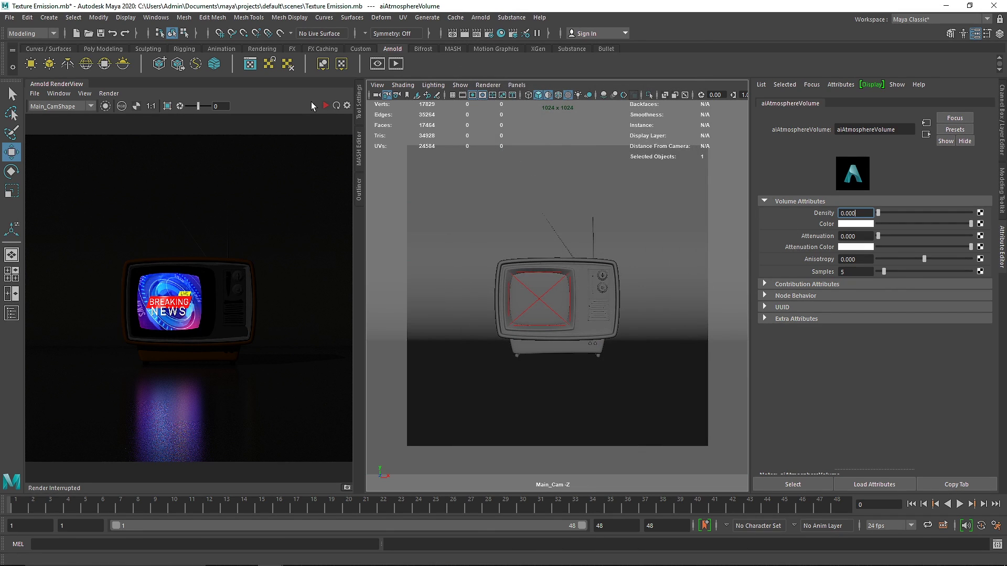
Set the atmosphere volume's density to 0.1, anisotropy to 0.6, and samples to 12
double_click(855, 213)
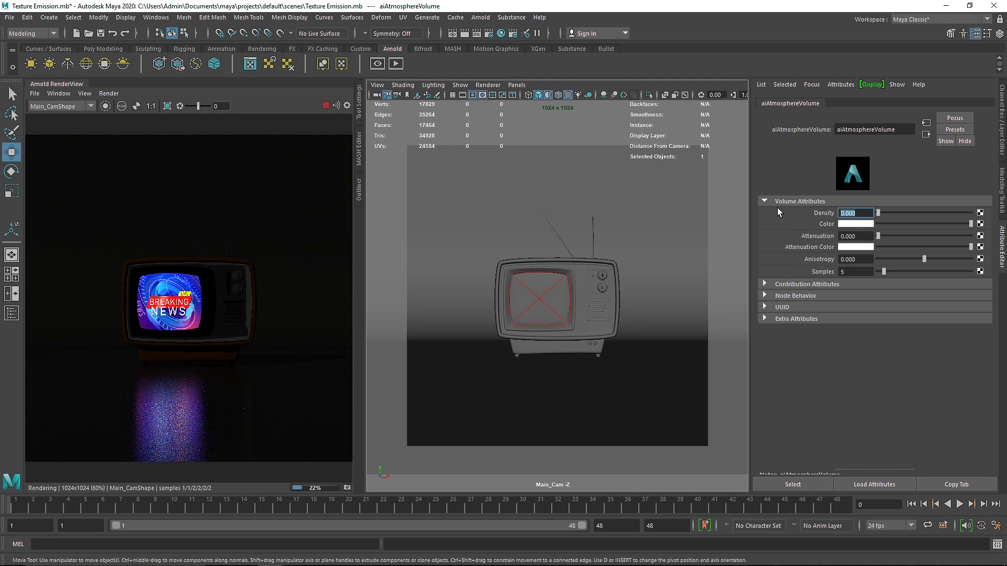
text(0.1)
key(Return)
double_click(861, 258)
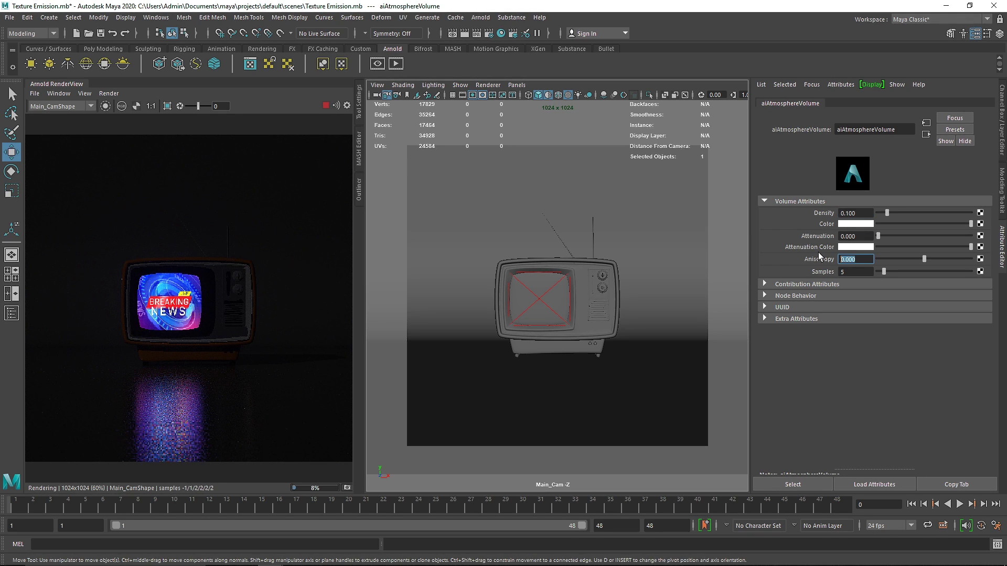
text(.6)
key(Tab)
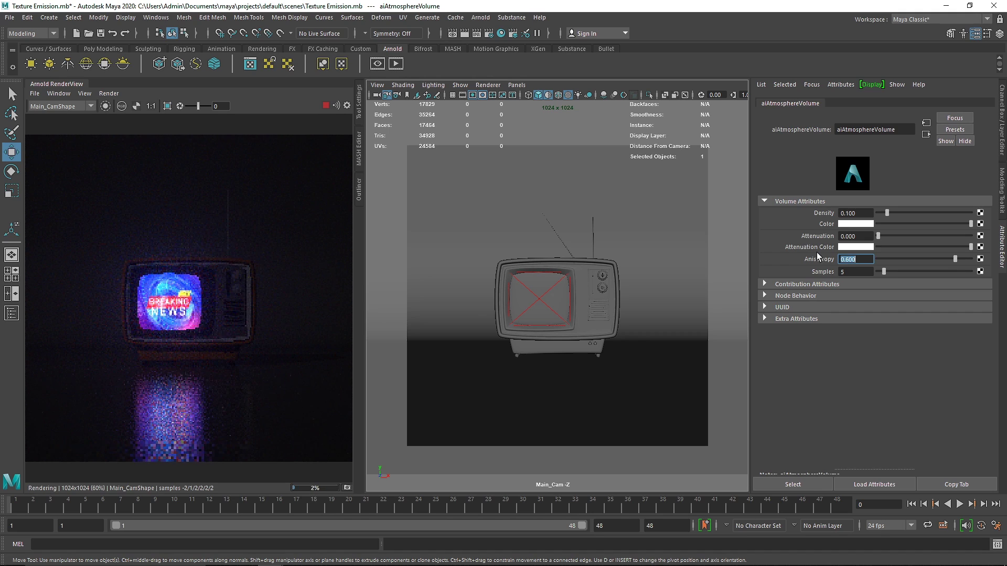
text(12)
key(Return)
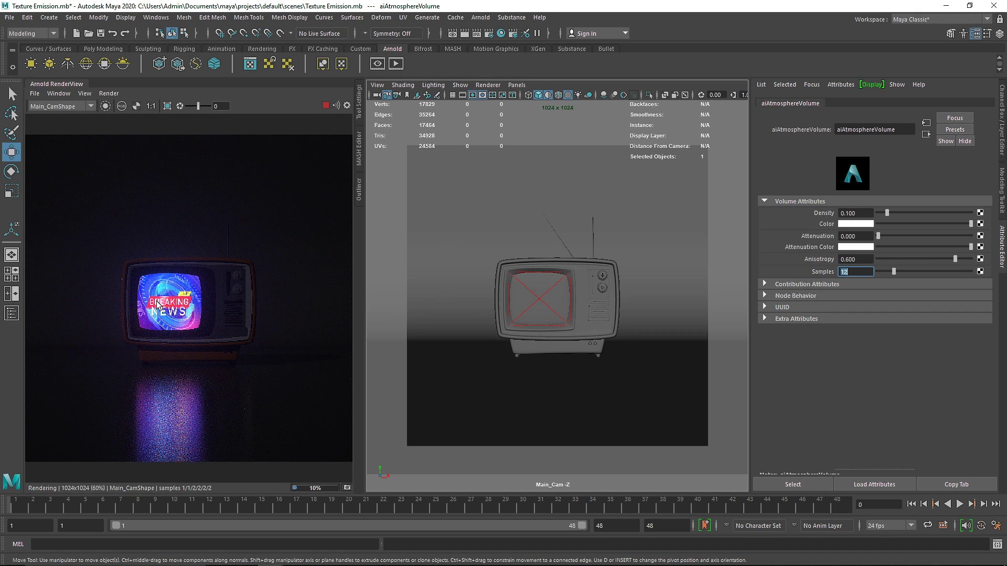
Delete the extra scene light so only the TV screen's area light illuminates the scene
click(359, 189)
click(417, 203)
key(Delete)
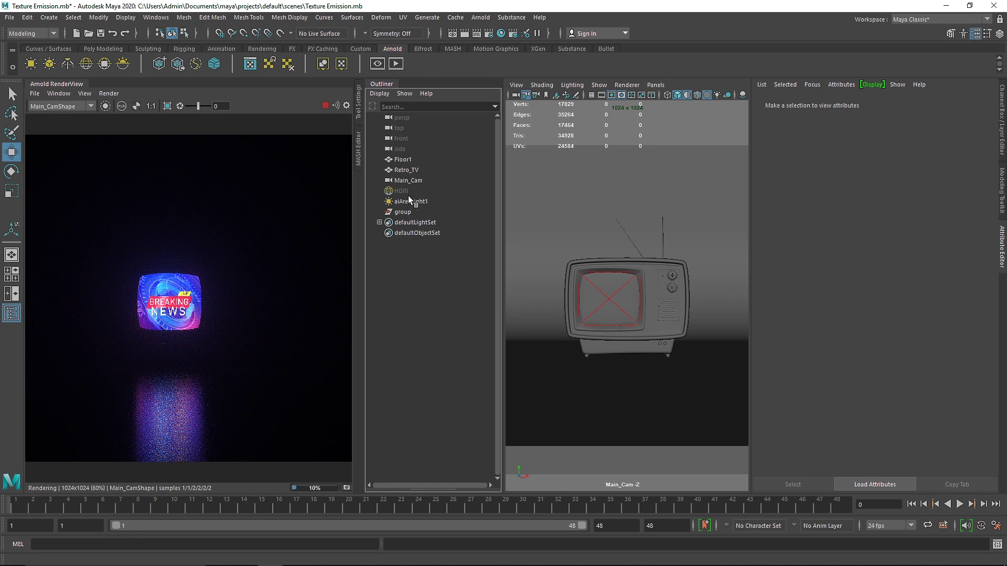
Select aiAreaLight1 in the TV screen and set its exposure to 6
click(410, 201)
click(381, 85)
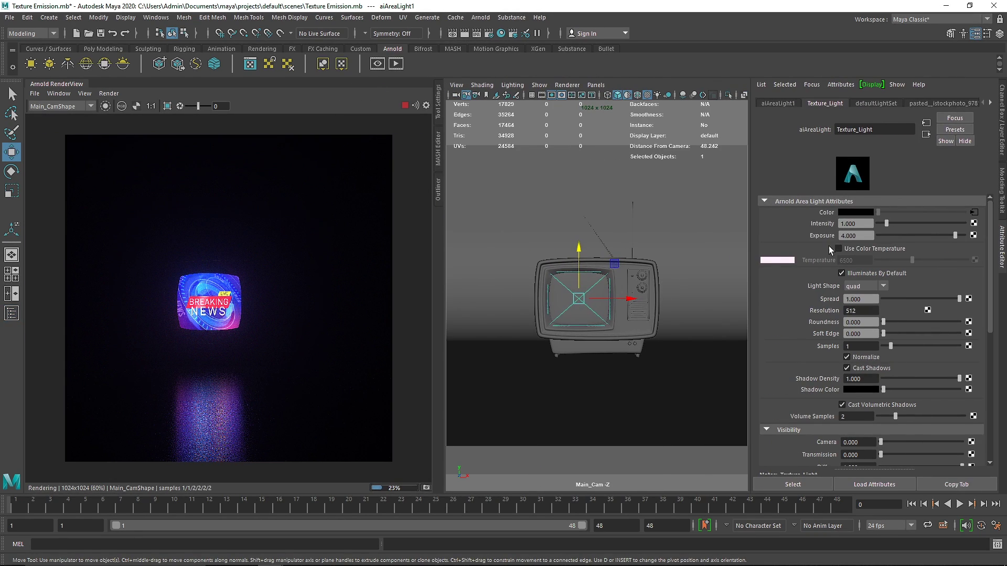
drag(854, 236, 786, 234)
text(6)
key(Return)
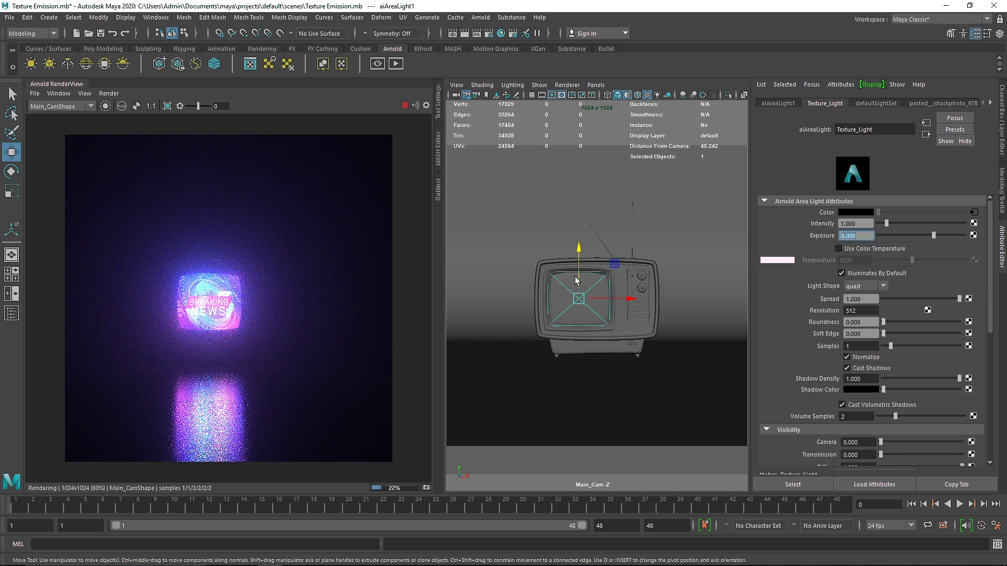
Select the retro TV and set the emission weight of its Texture_Emission material to 1
click(559, 302)
scroll(894, 105, down, 15)
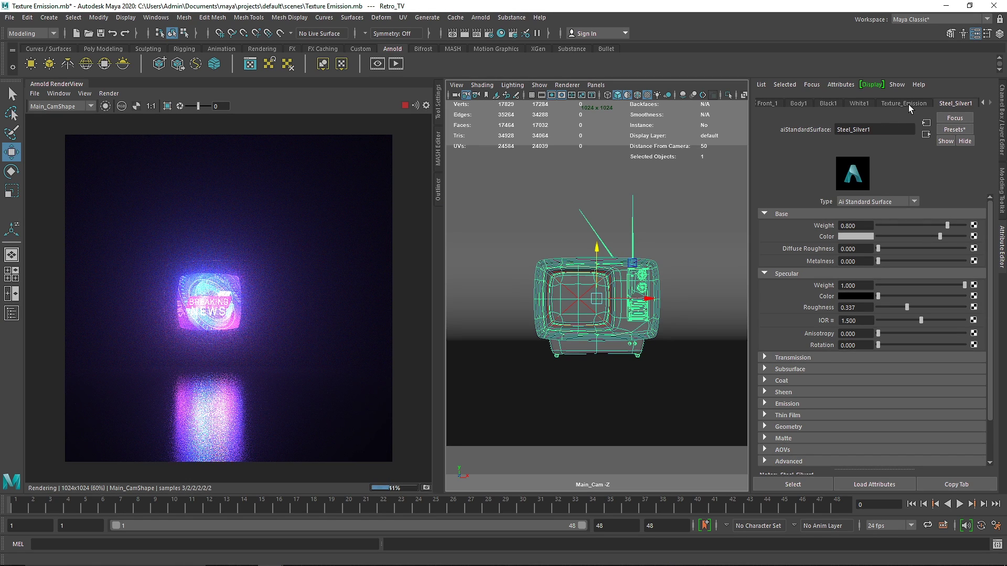
click(904, 103)
click(794, 404)
double_click(849, 415)
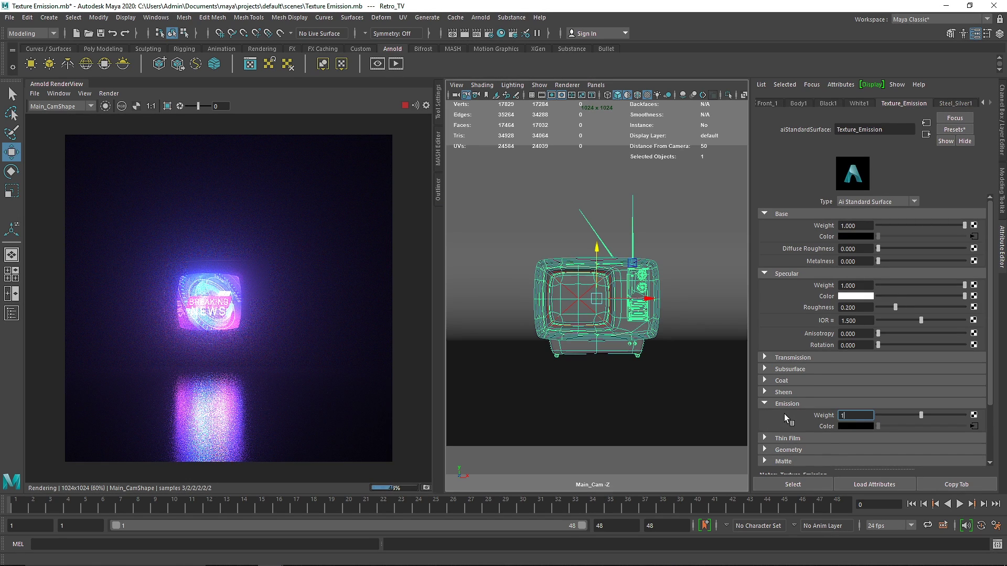
text(1)
key(Return)
Reselect the TV screen's area light and set its exposure to 5
click(580, 297)
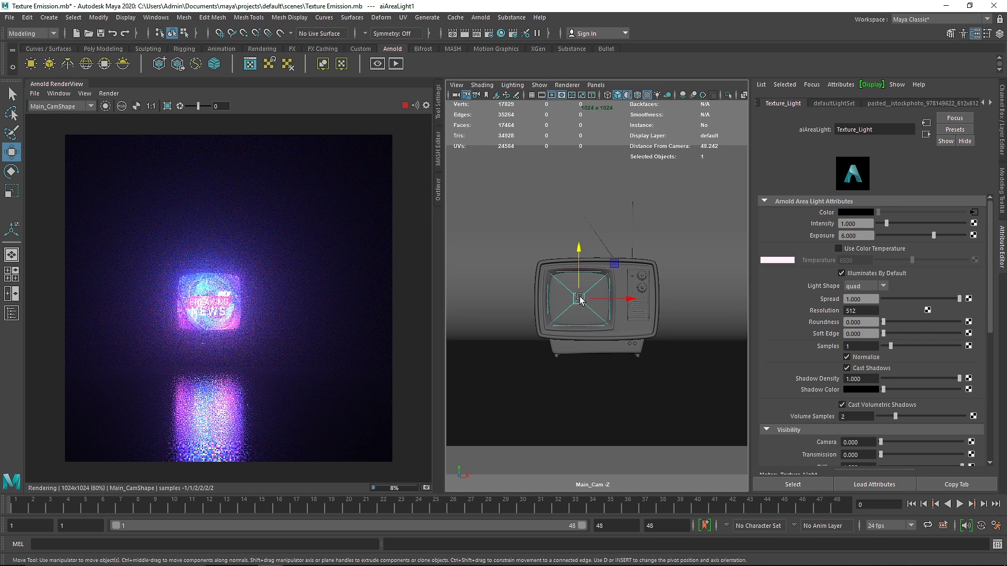
drag(862, 236, 819, 237)
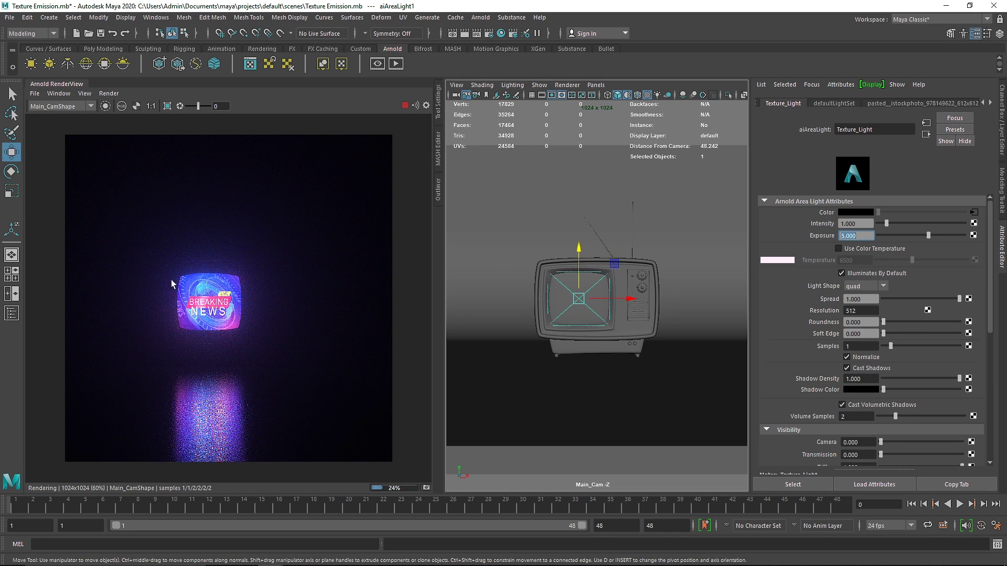
Inspect the TV screen up close in a cropped render region, and stop the live render
key(c)
scroll(176, 272, up, 5)
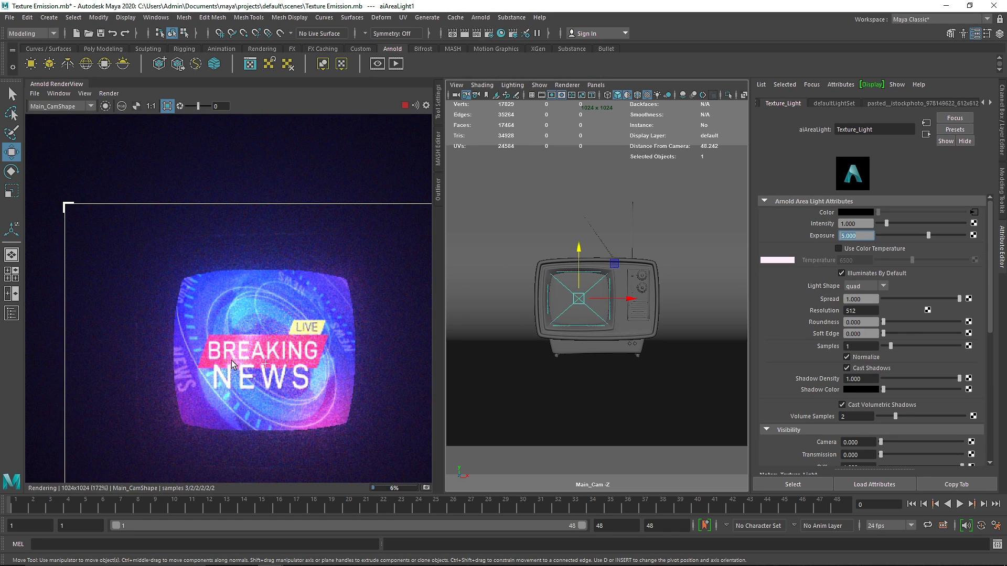
scroll(234, 356, down, 5)
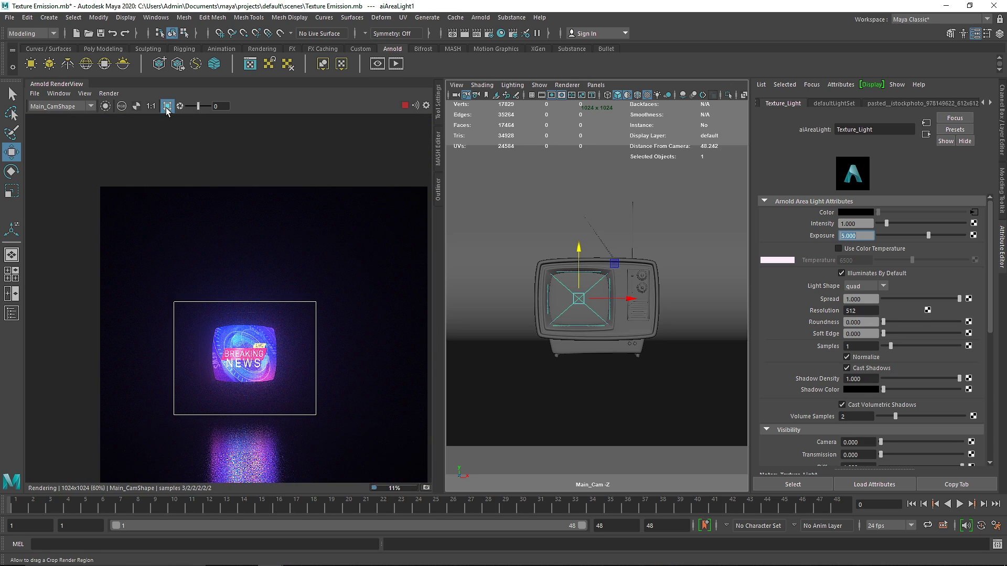
click(167, 106)
scroll(262, 382, down, 2)
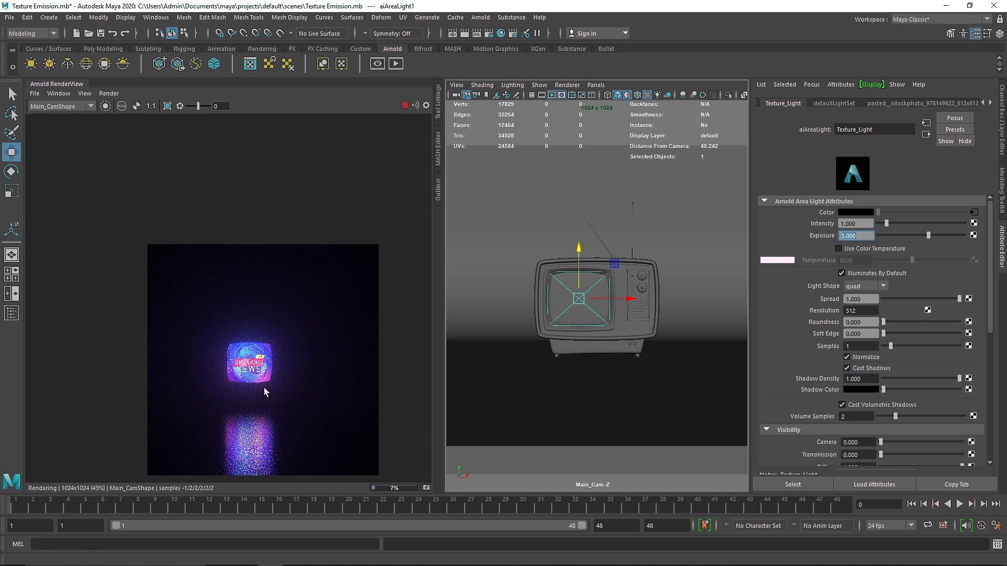
click(404, 106)
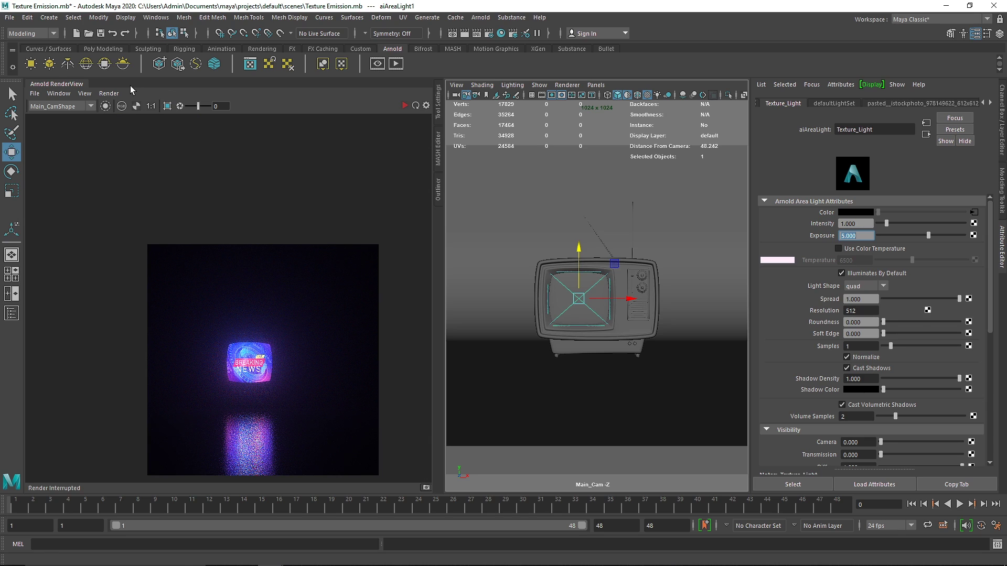
Create a second Arnold area light and select it in the perspective view
click(67, 83)
click(31, 64)
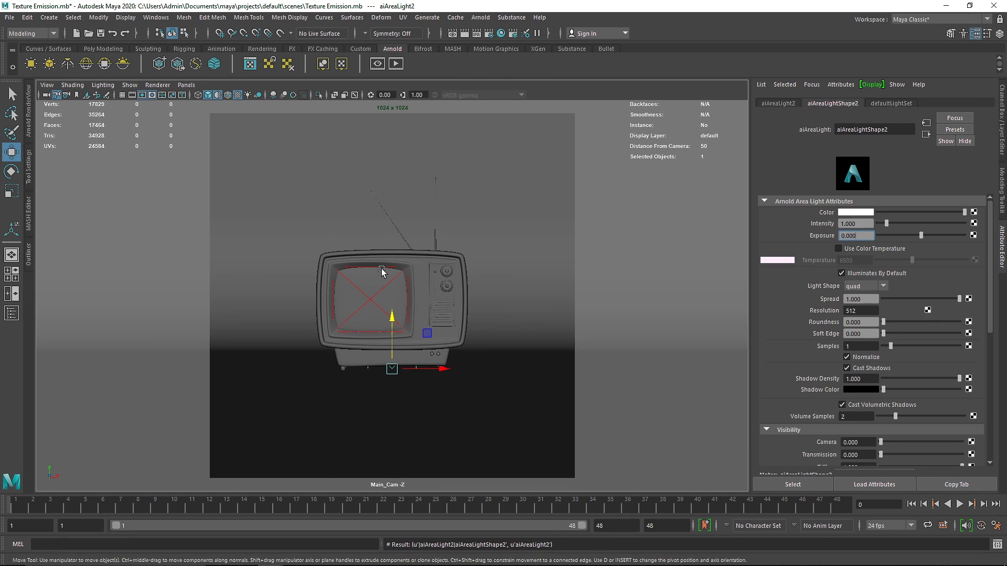
drag(382, 269, 375, 202)
key(space)
scroll(408, 371, down, 3)
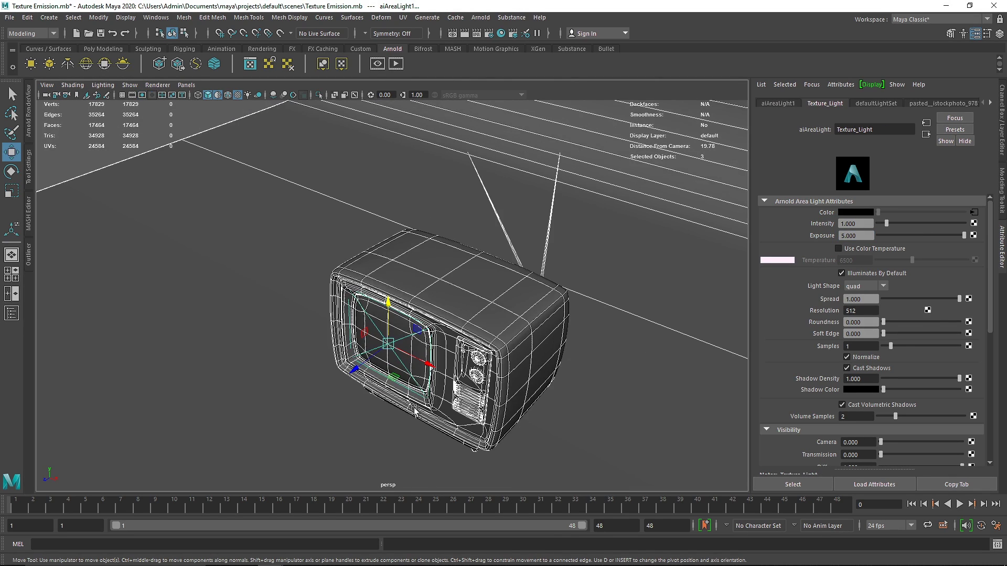
alt+drag(412, 406, 421, 359)
click(420, 368)
key(f)
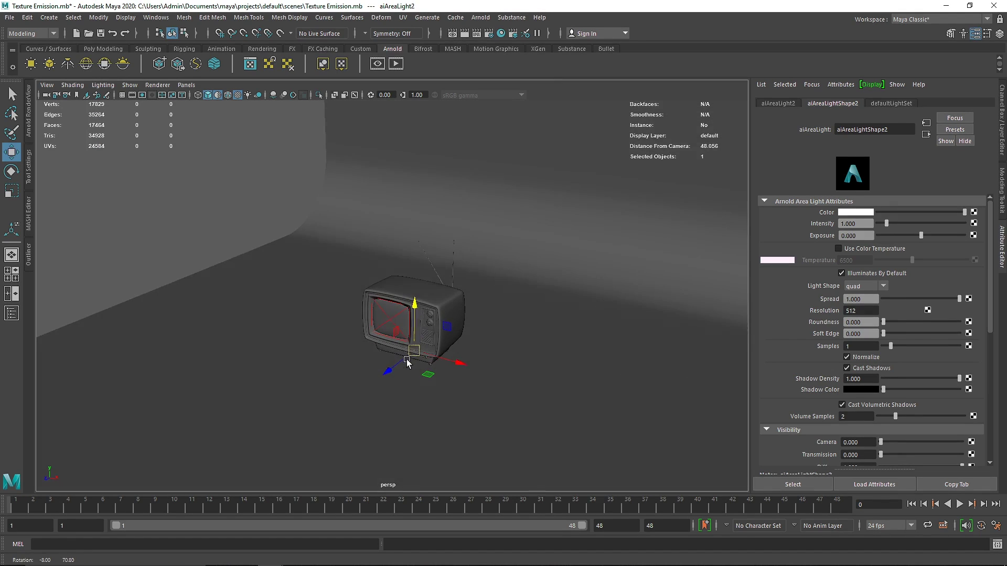
Place the new area light high above the TV, rotated -90 degrees in X to face down and scaled to about 15
drag(410, 315, 511, 220)
key(r)
key(e)
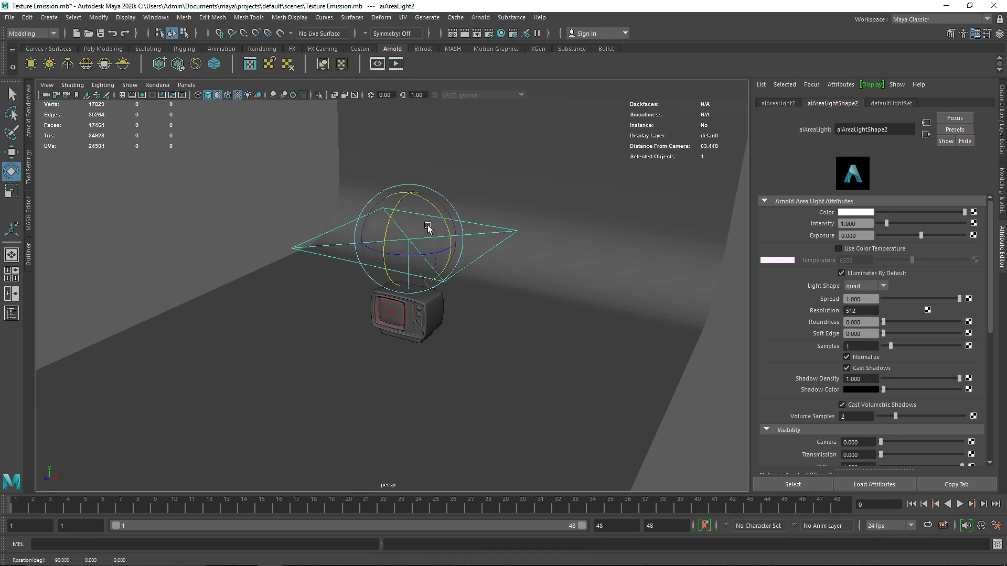
key(w)
drag(413, 209, 554, 192)
key(r)
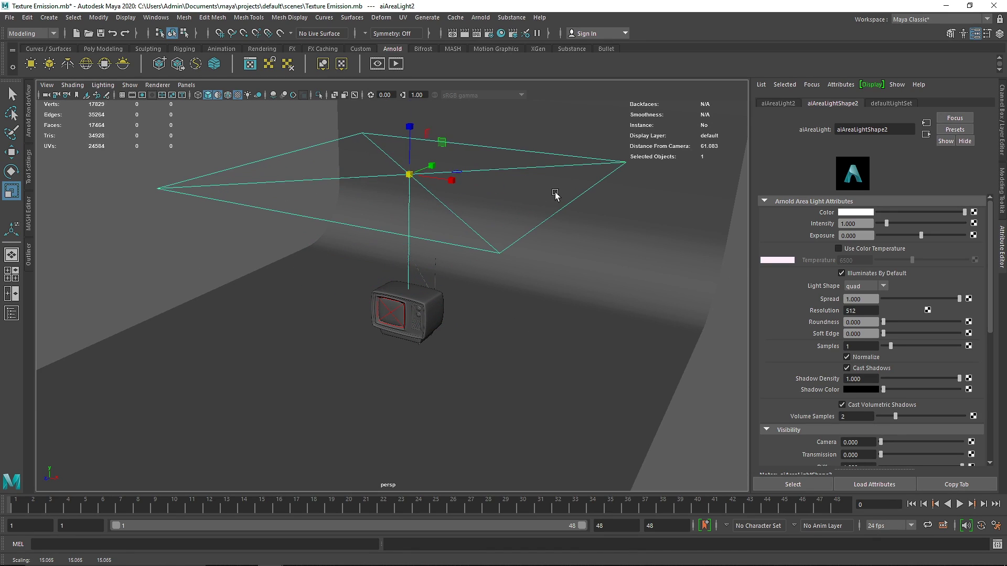
key(w)
drag(412, 143, 413, 95)
Look through Main_Cam and restart the live render in a widened Arnold RenderView
click(186, 84)
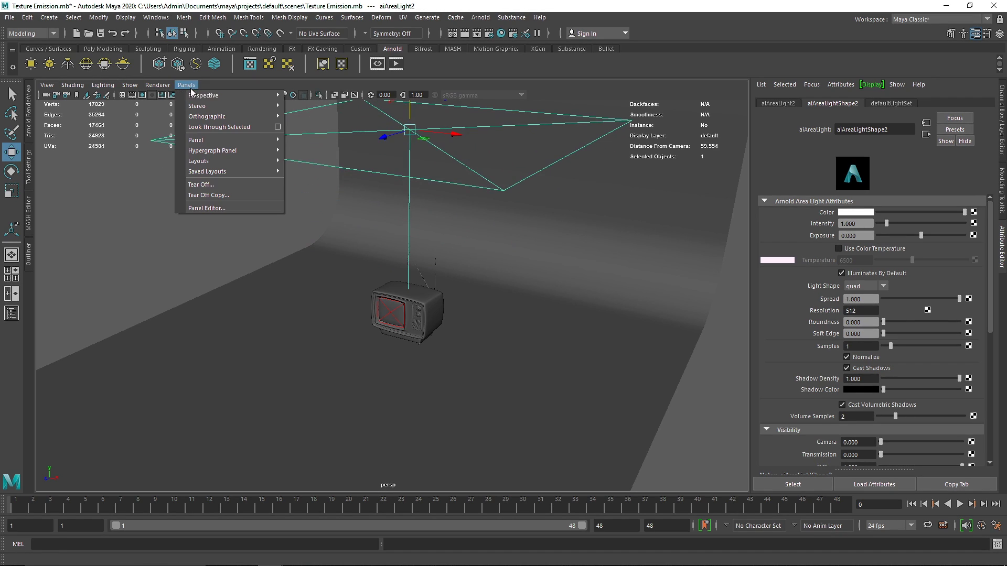
mouse_move(220, 96)
click(320, 98)
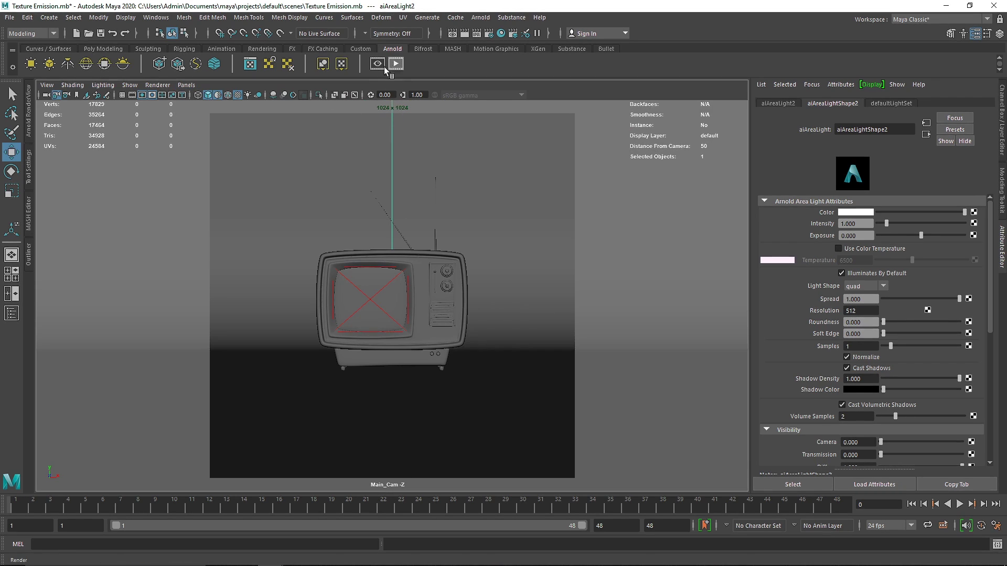
click(29, 112)
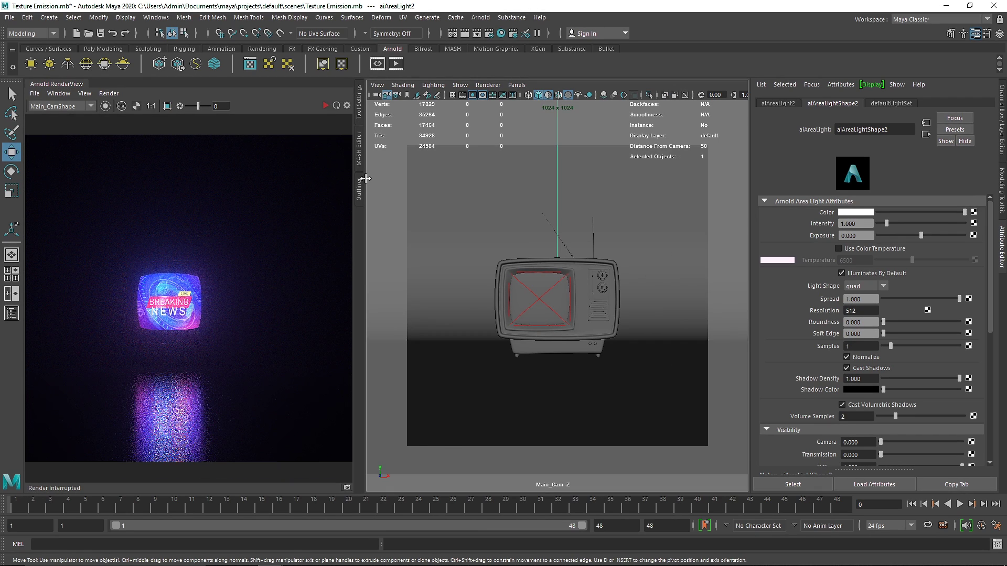
drag(365, 179, 440, 181)
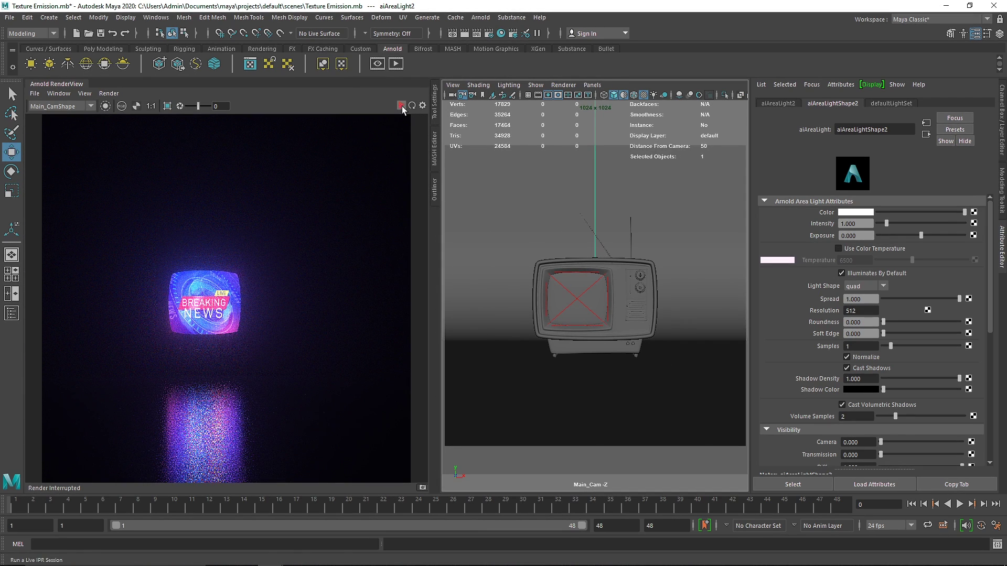
Raise the overhead area light's exposure, trying 4, 6 and 8 and settling on 9
click(435, 188)
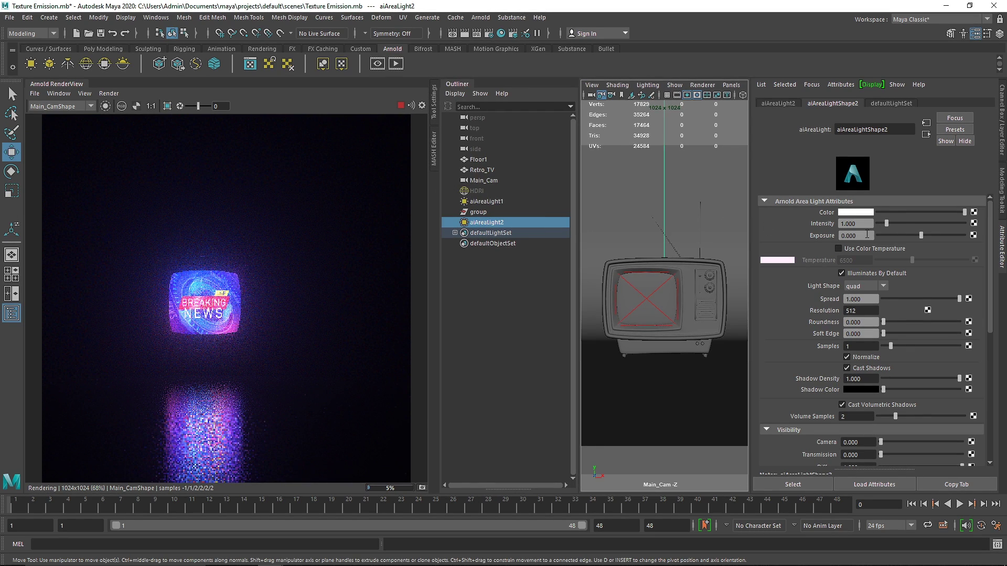
click(859, 236)
text(4)
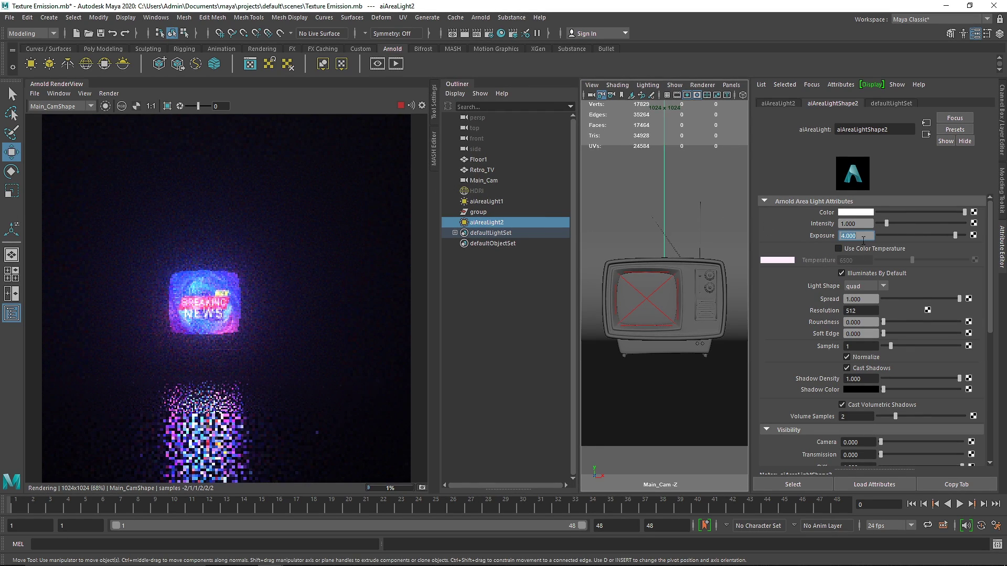
key(BackSpace)
text(6)
key(Return)
text(8)
key(Return)
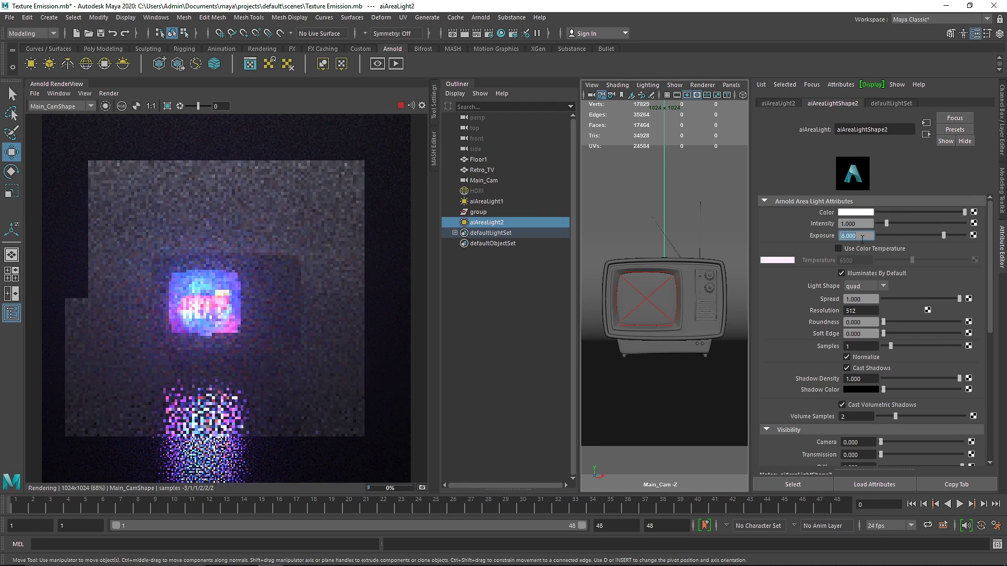
scroll(299, 238, down, 2)
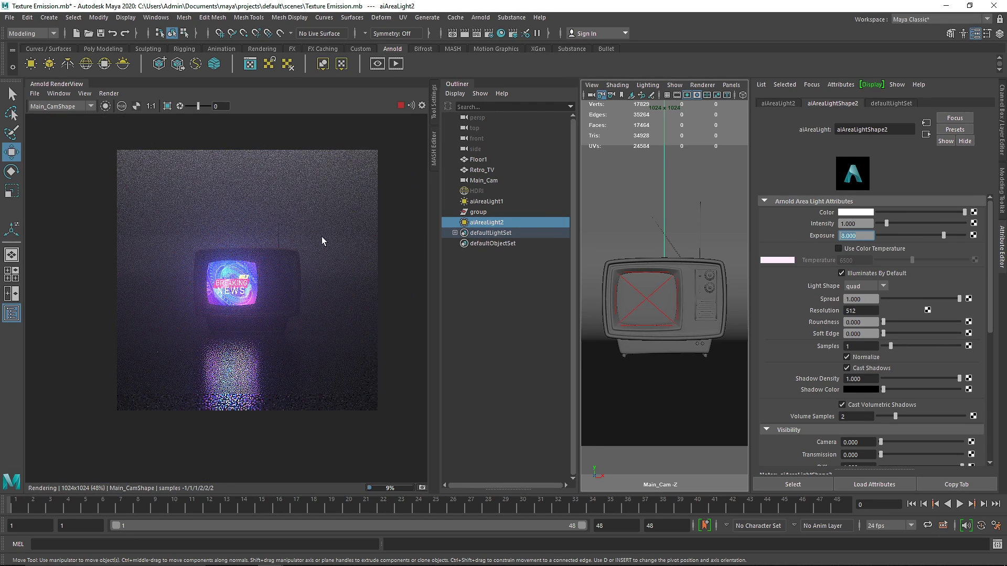
text(9)
key(Return)
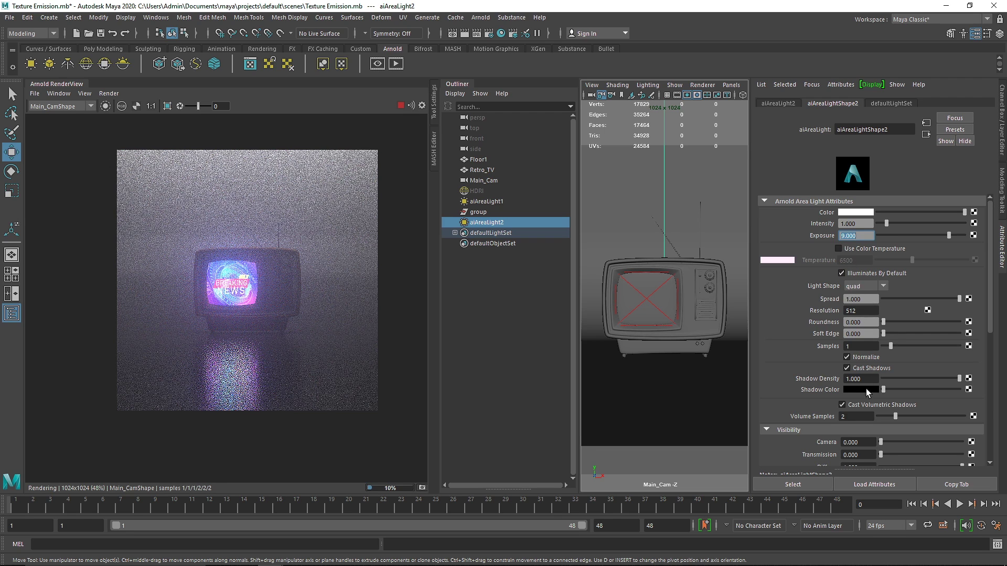
Set the overhead area light's volume samples to 3 and tint its color a pale blue-violet
text(8)
key(Return)
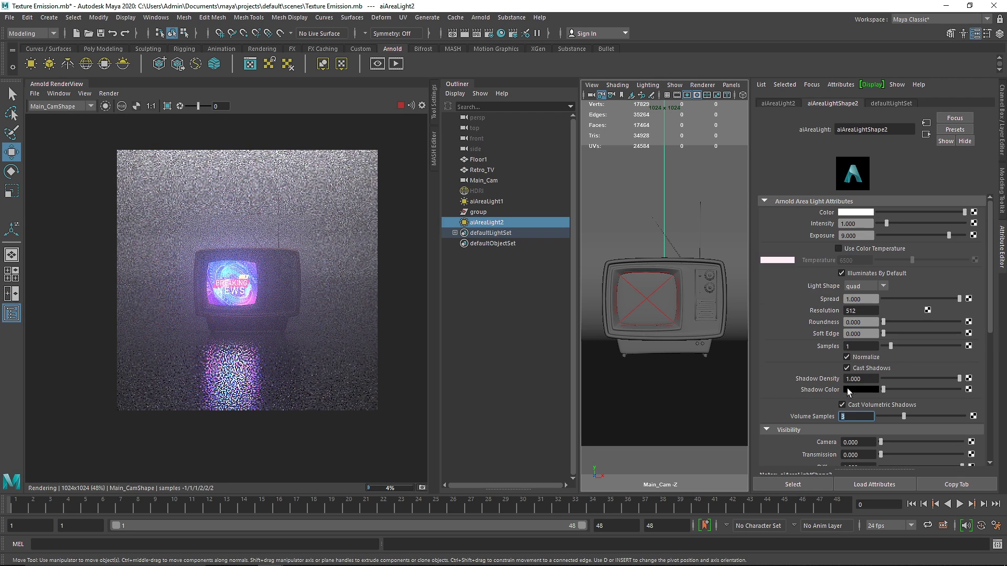
click(847, 213)
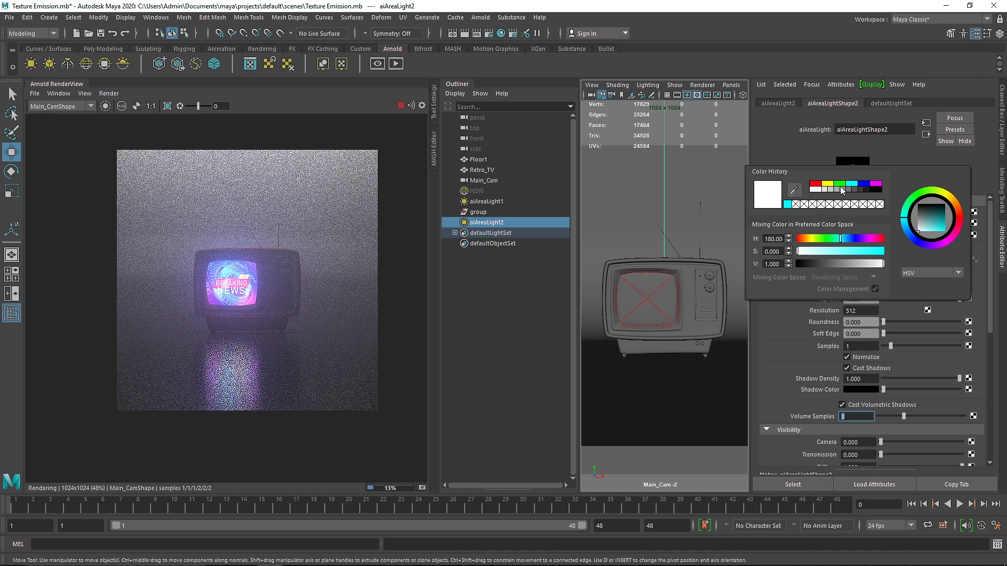
click(863, 184)
drag(863, 251, 827, 254)
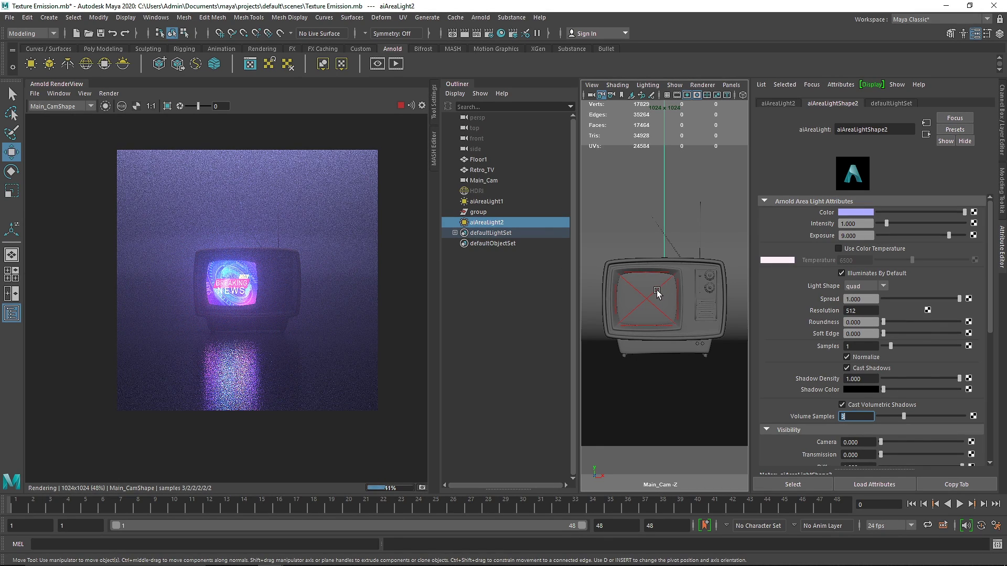
Set the overhead light aiAreaLight2's intensity to 0, and reselect the TV screen's light aiAreaLight1
click(657, 293)
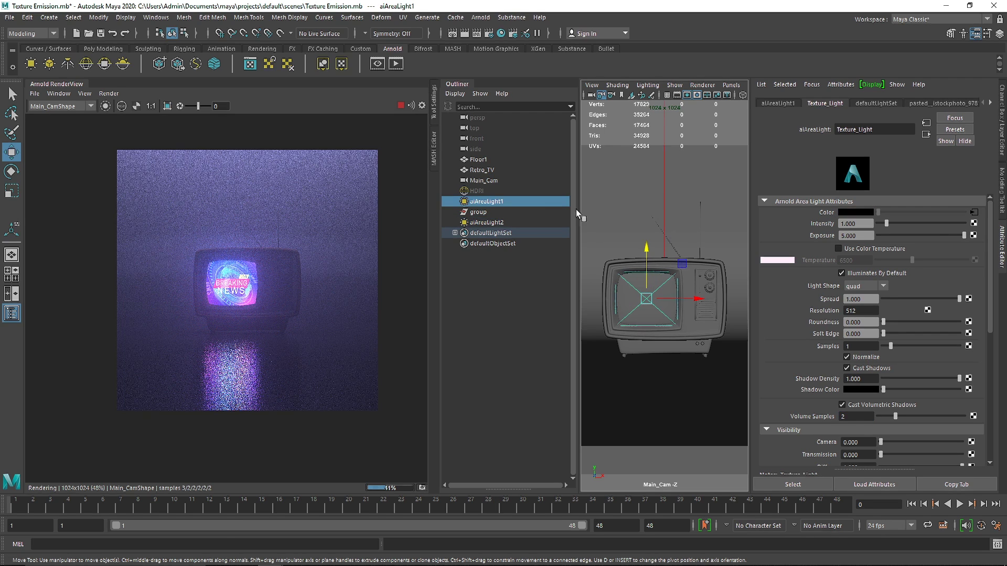
click(486, 222)
drag(914, 224, 875, 224)
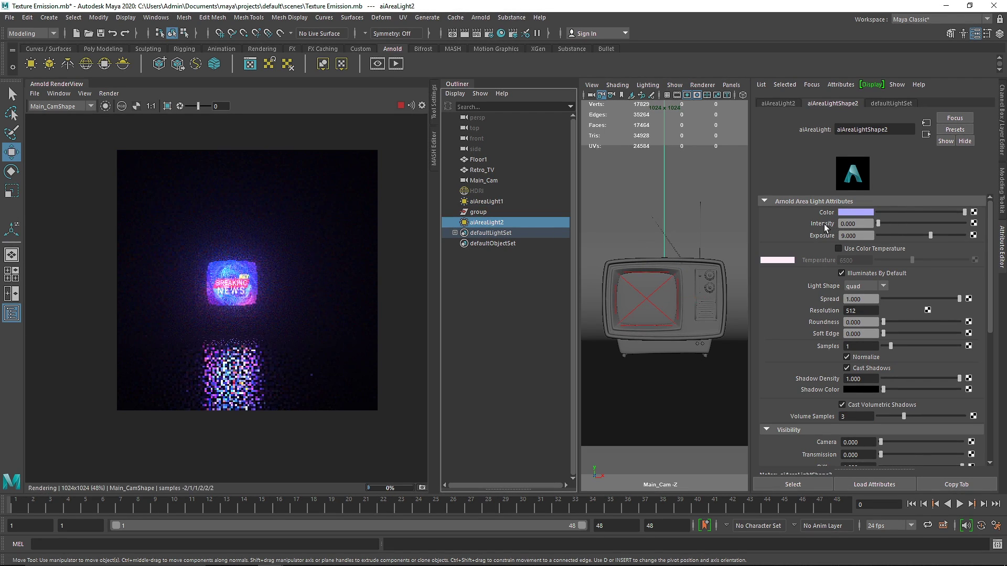
click(486, 202)
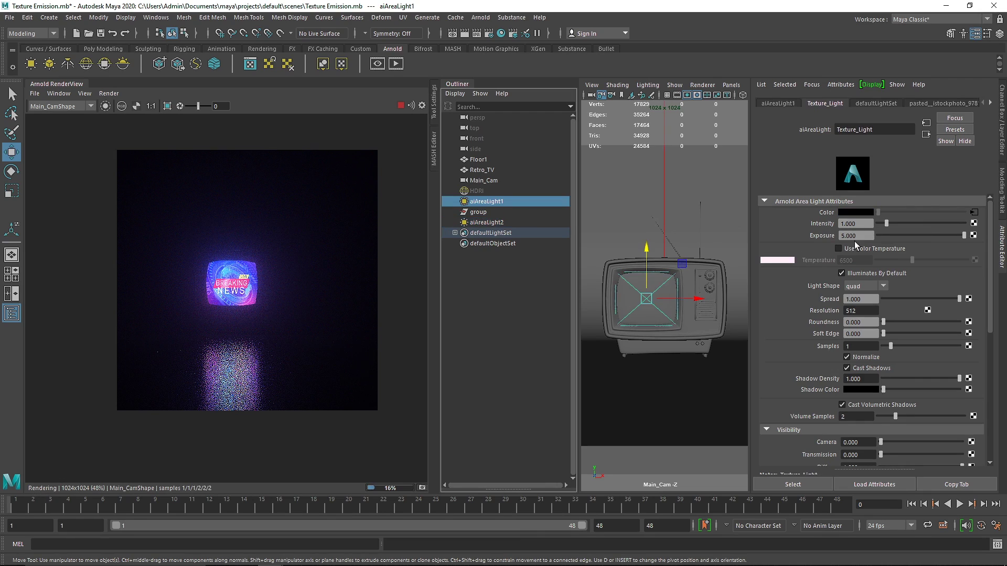
Try an intensity of 0 on the TV screen's area light, then restore it to 1
drag(886, 223, 842, 226)
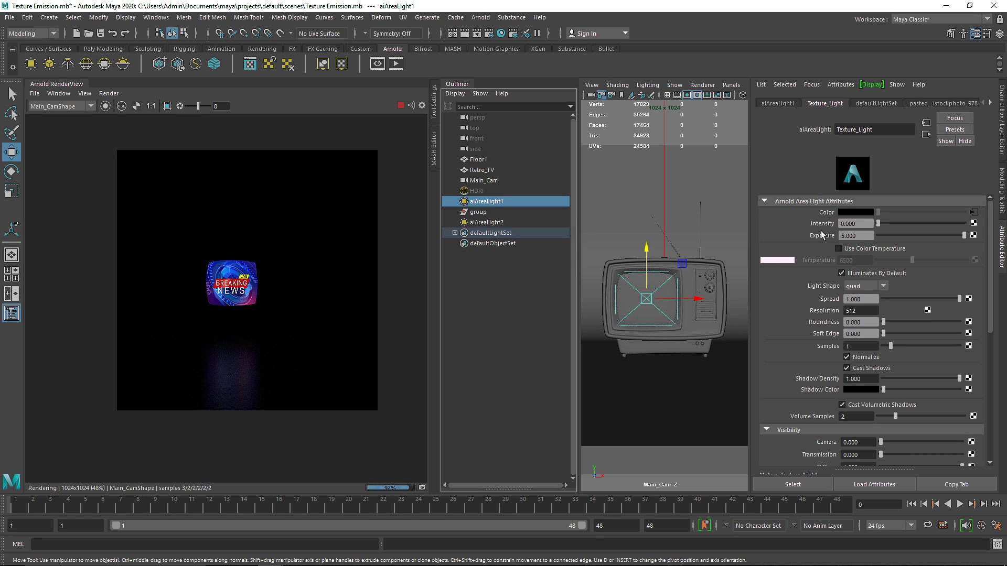
text(1)
key(Return)
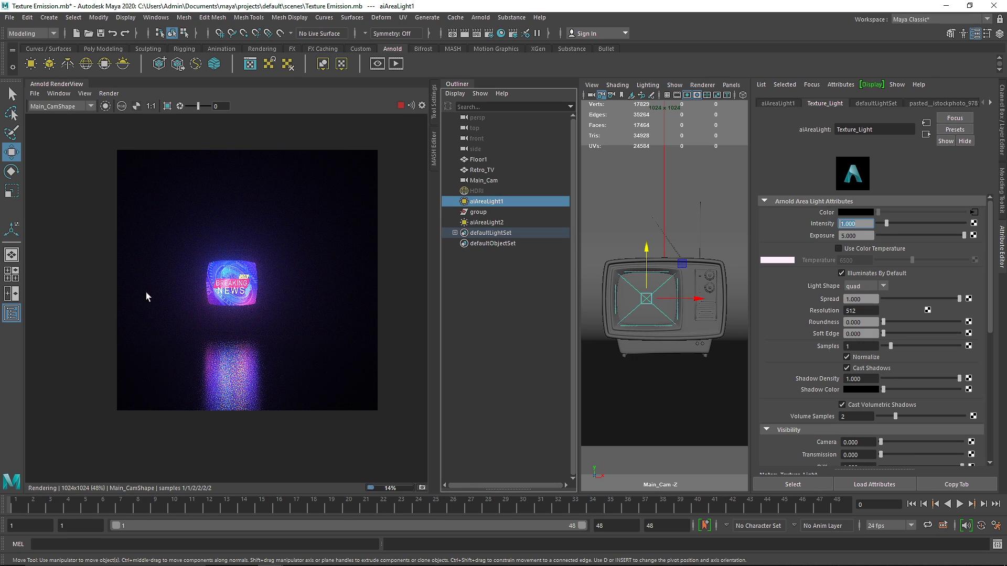
Try exposure values of 8 and 6 on the TV screen's area light
key(Tab)
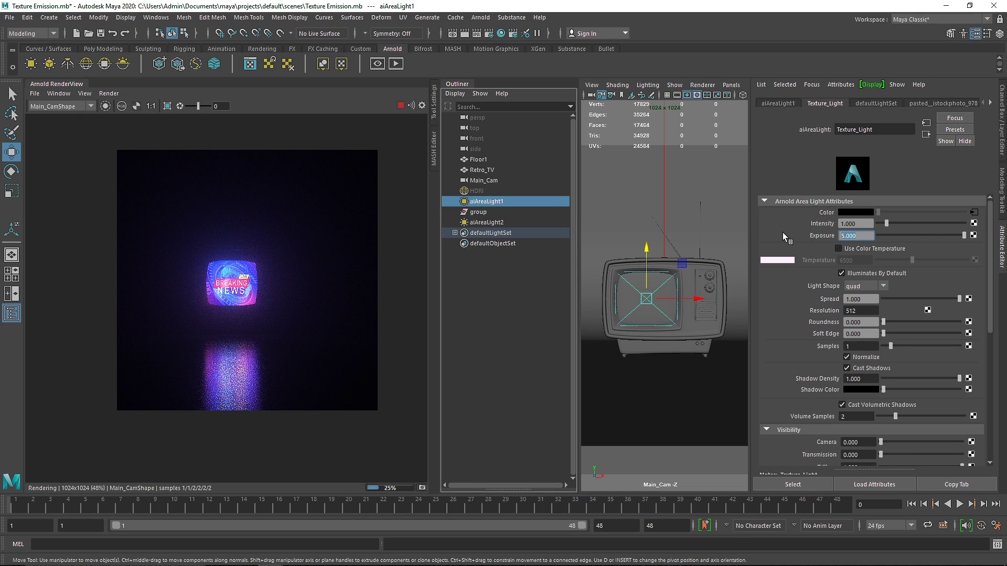
text(8)
key(Return)
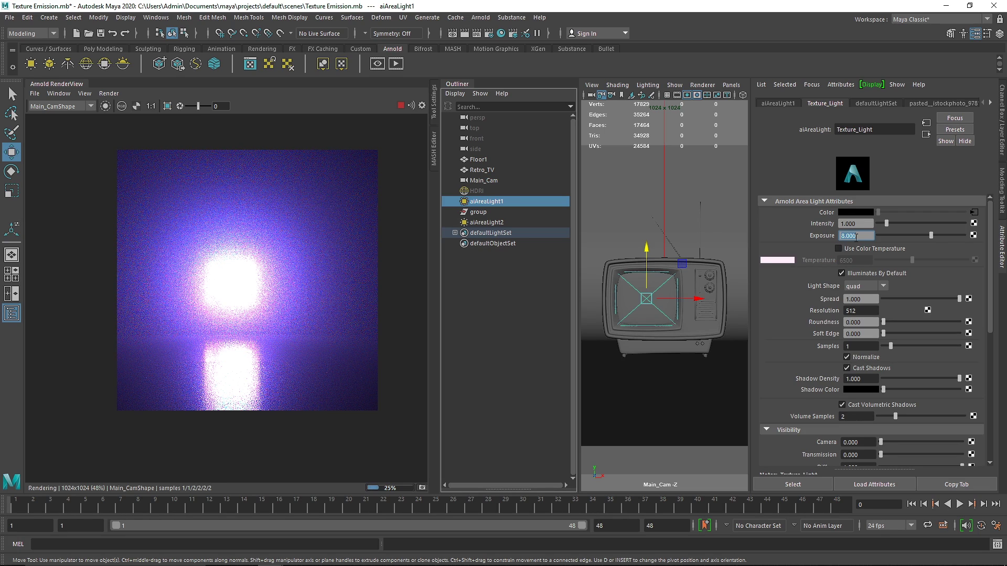
key(Return)
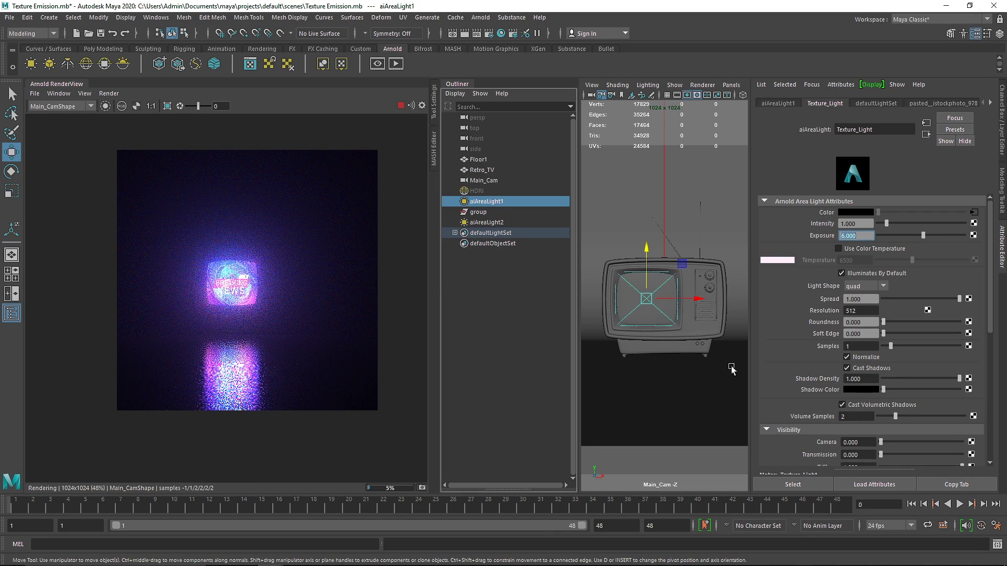
Try a volume visibility of 0.484 on the TV screen's light, restore it to full, and return the exposure to 5
scroll(805, 394, down, 5)
drag(961, 392, 918, 393)
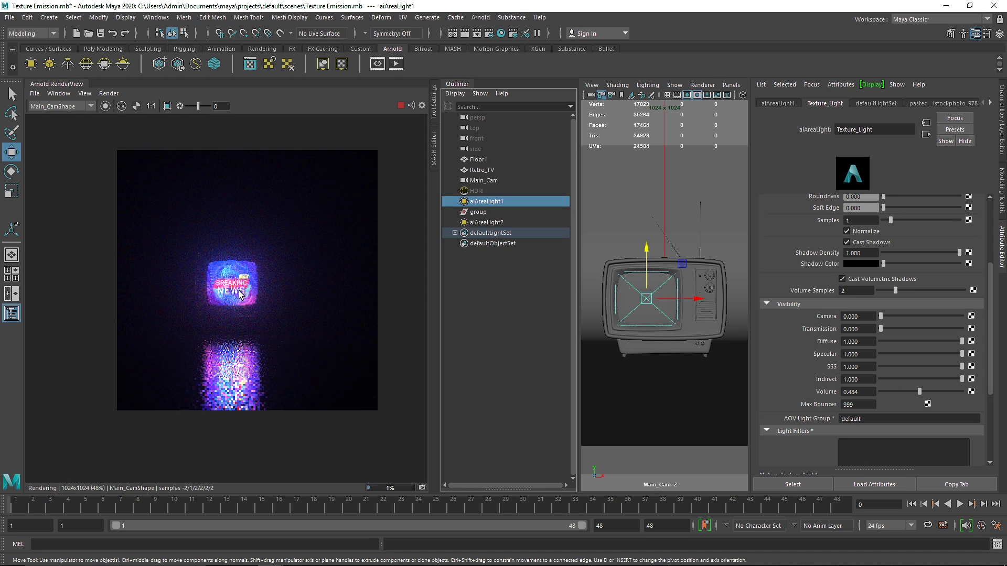
scroll(239, 283, up, 1)
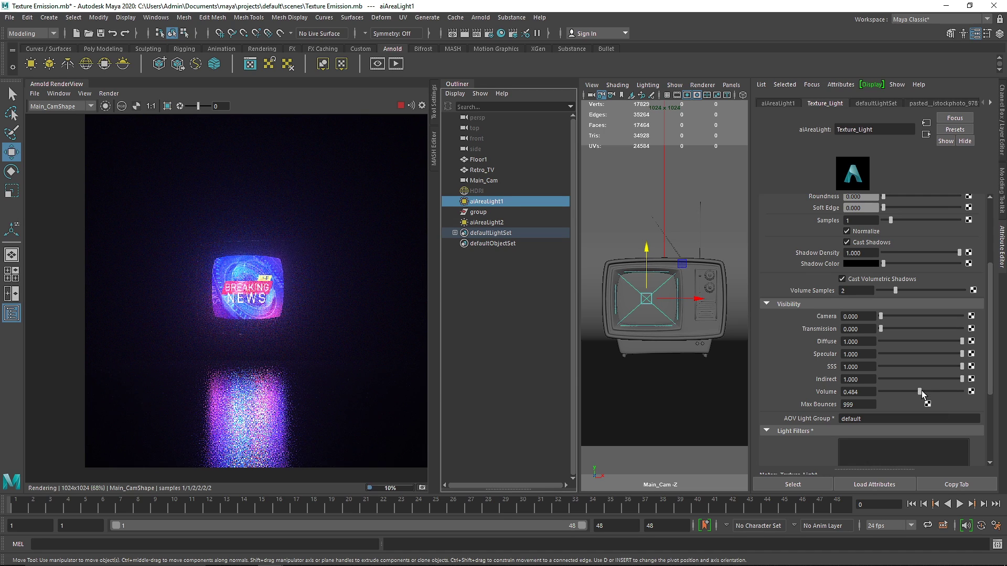
drag(919, 391, 961, 391)
scroll(905, 384, up, 5)
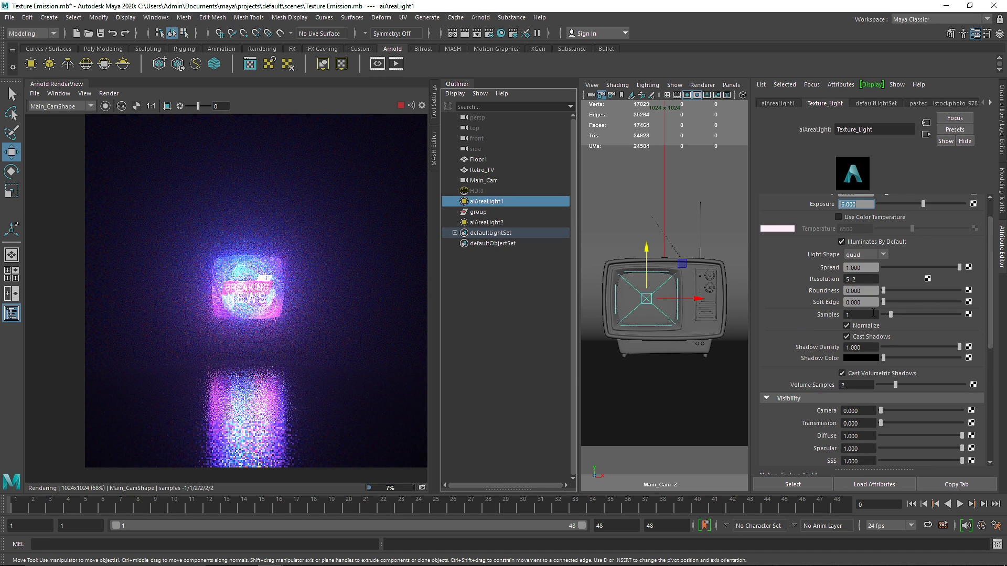
text(5)
key(Return)
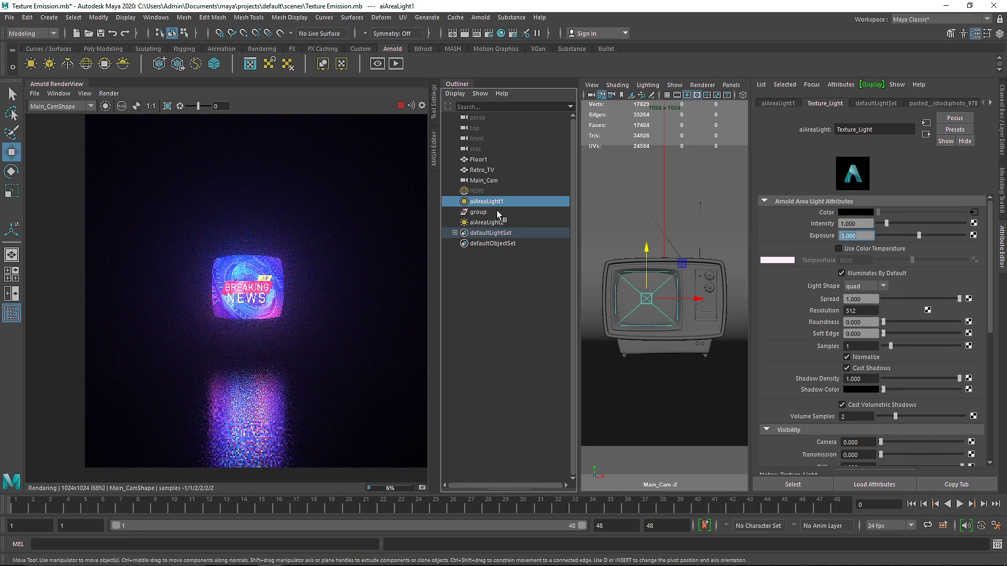
Set the overhead light aiAreaLight2's intensity to 1 and its exposure to 8
click(503, 223)
text(4)
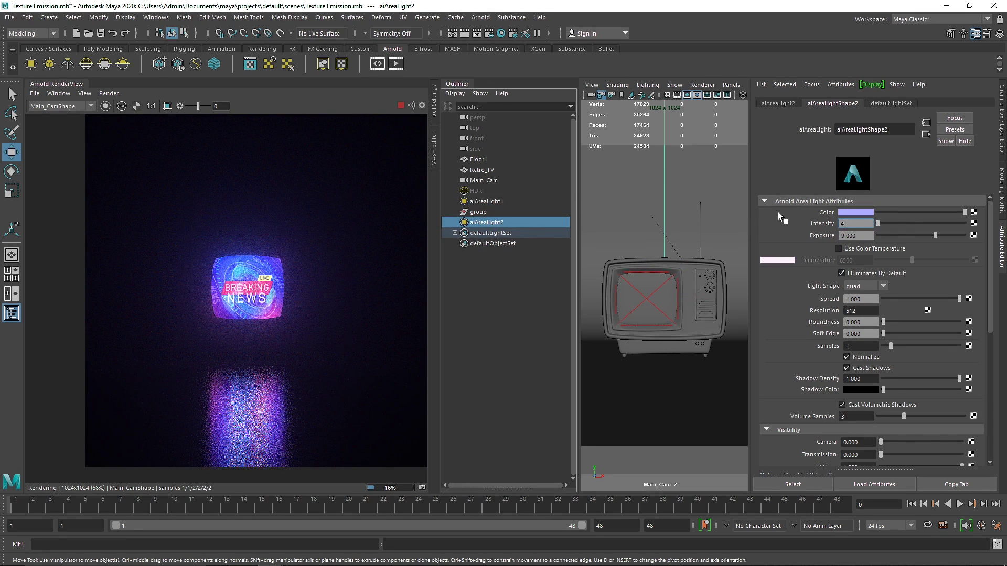
key(Return)
double_click(853, 224)
text(1)
key(Return)
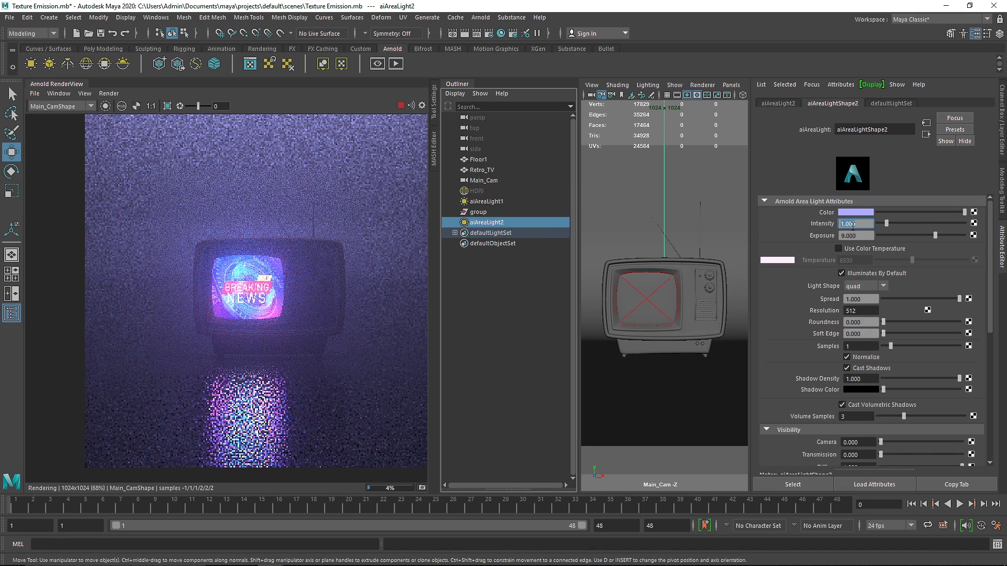
drag(866, 235, 784, 234)
text(8)
key(Return)
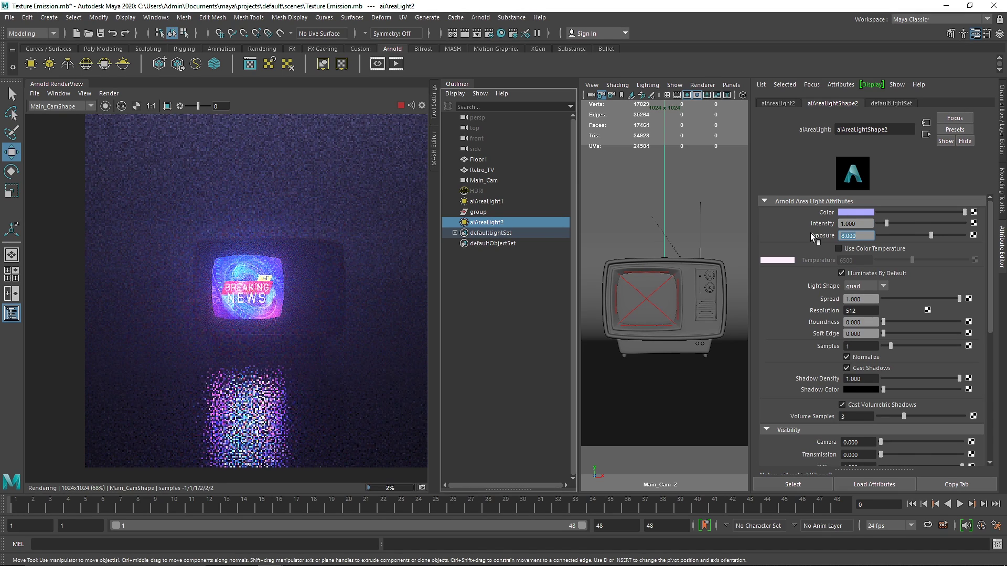
Lower the floor material's specular roughness, trying 0 and settling on 0.1
scroll(308, 272, down, 2)
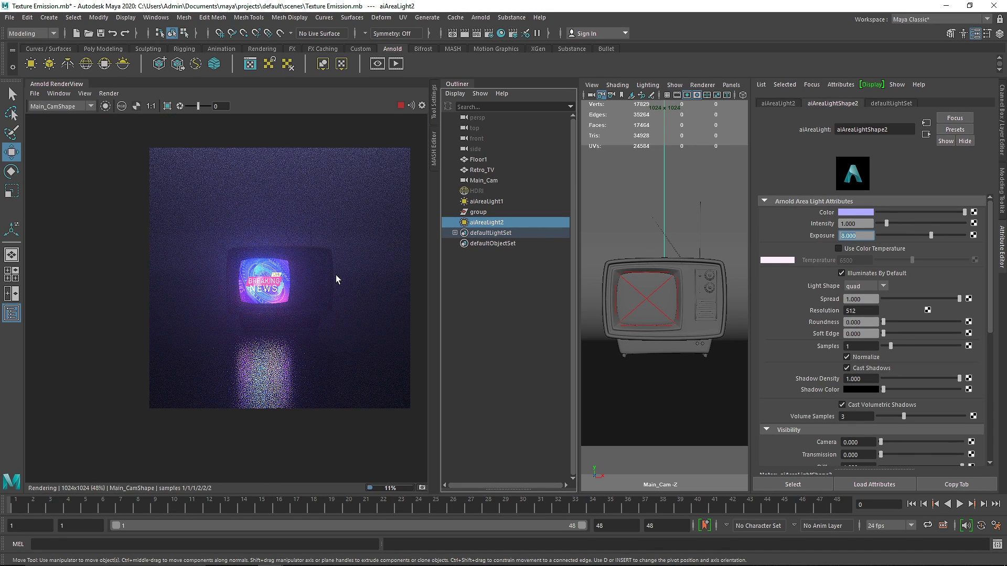
click(649, 394)
click(897, 105)
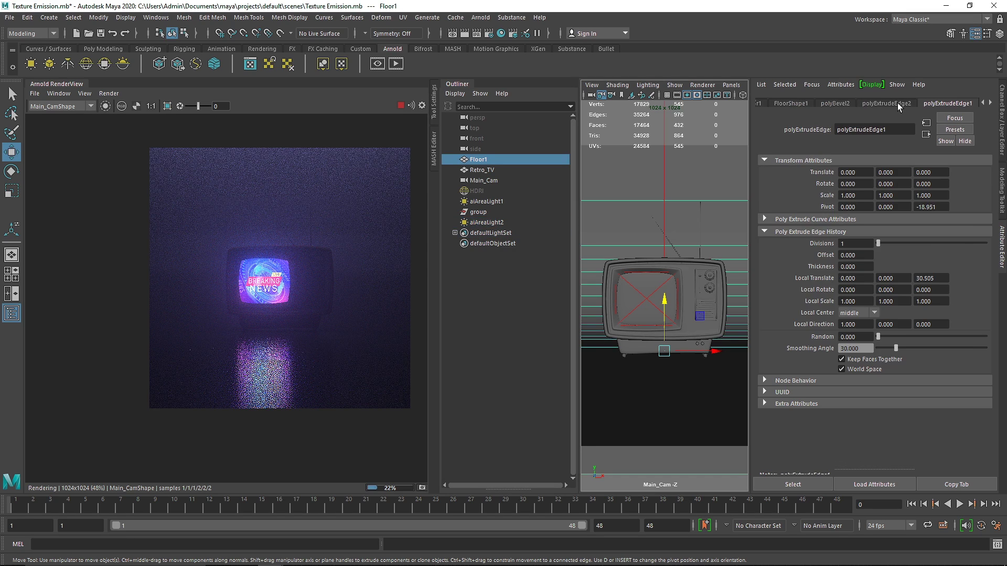
scroll(898, 105, down, 2)
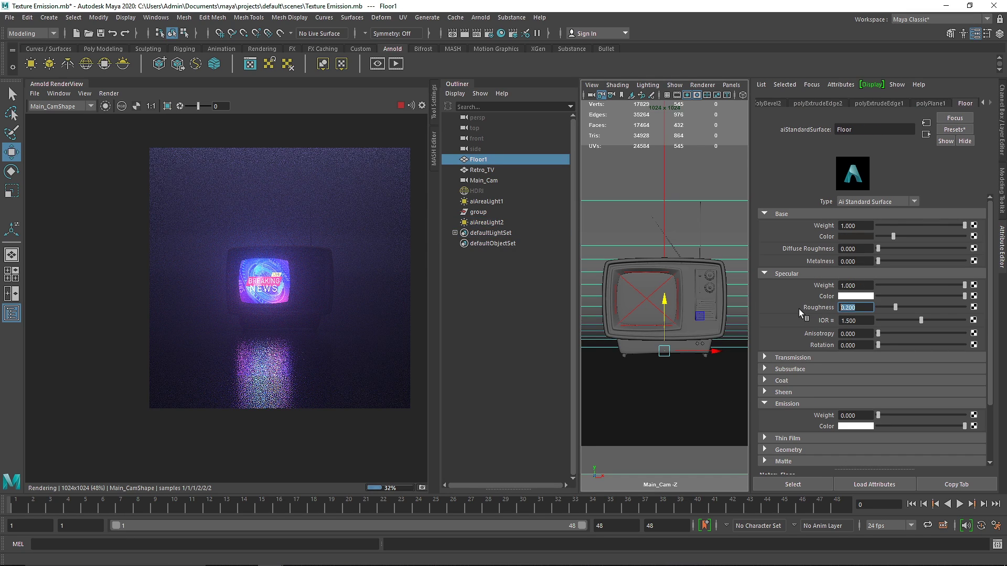
text(0)
key(Return)
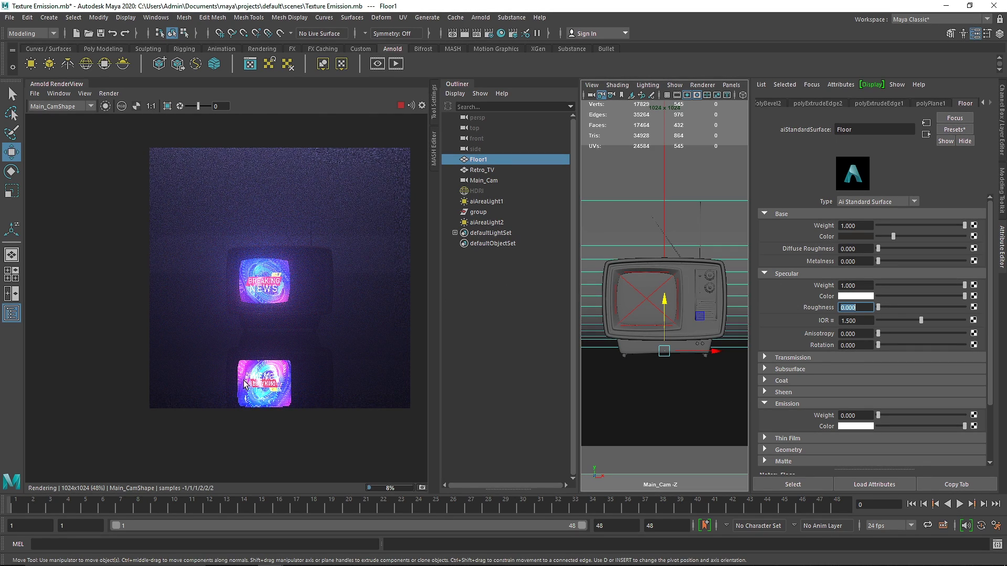
text(0.1)
key(Return)
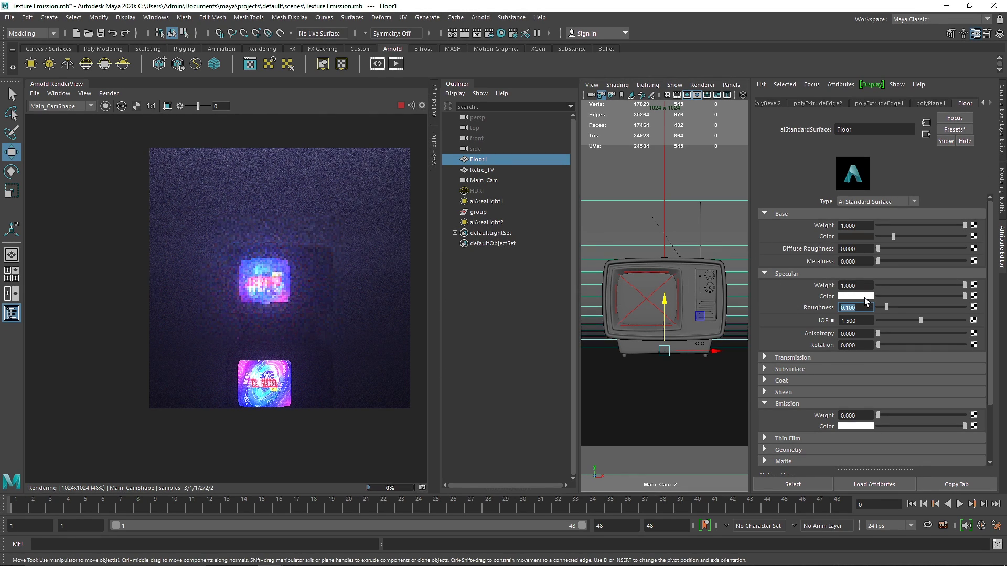
Collapse the floor material's Emission and Specular settings, and hide the Outliner to give the viewport more room
click(783, 404)
click(769, 273)
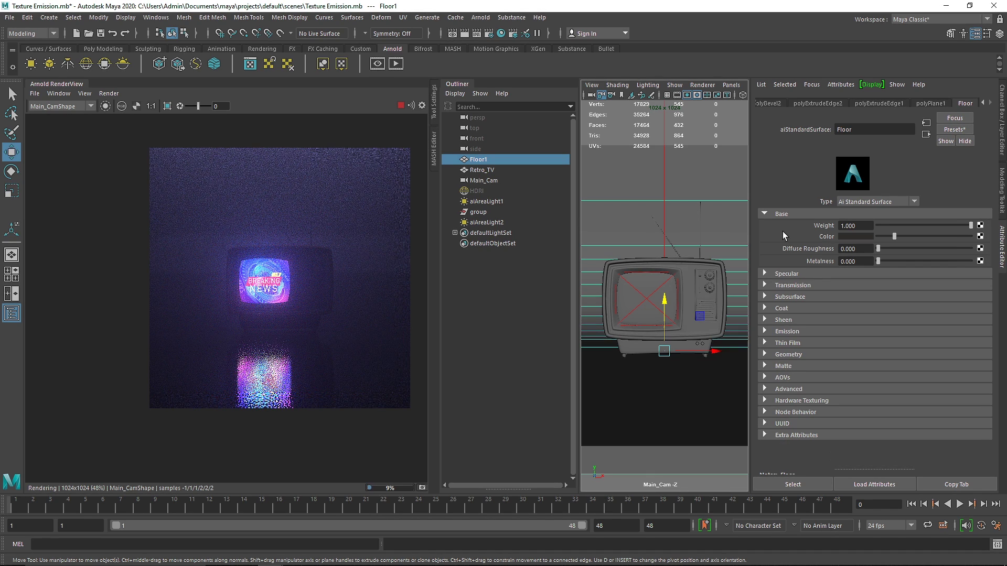
scroll(337, 261, down, 1)
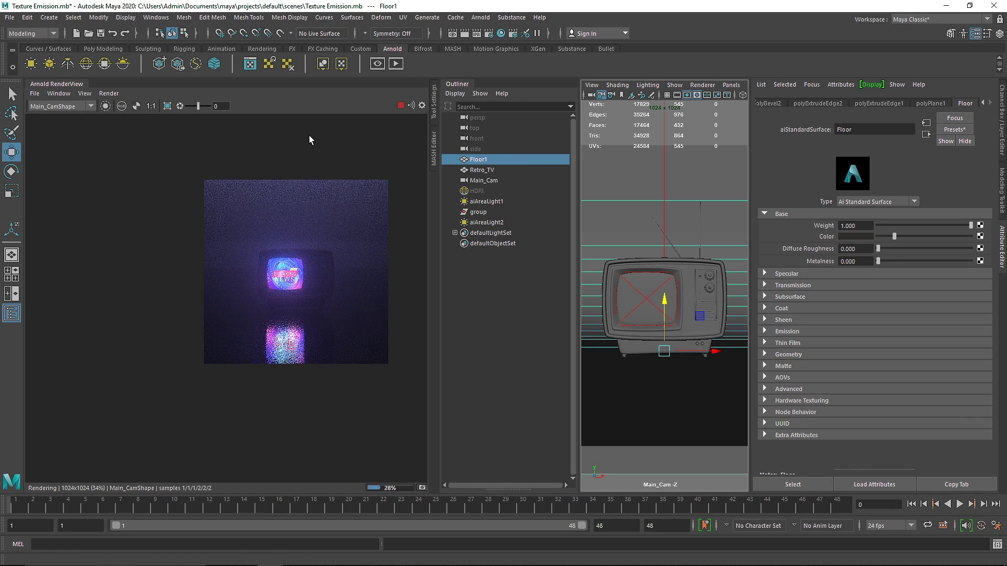
click(383, 220)
key(f)
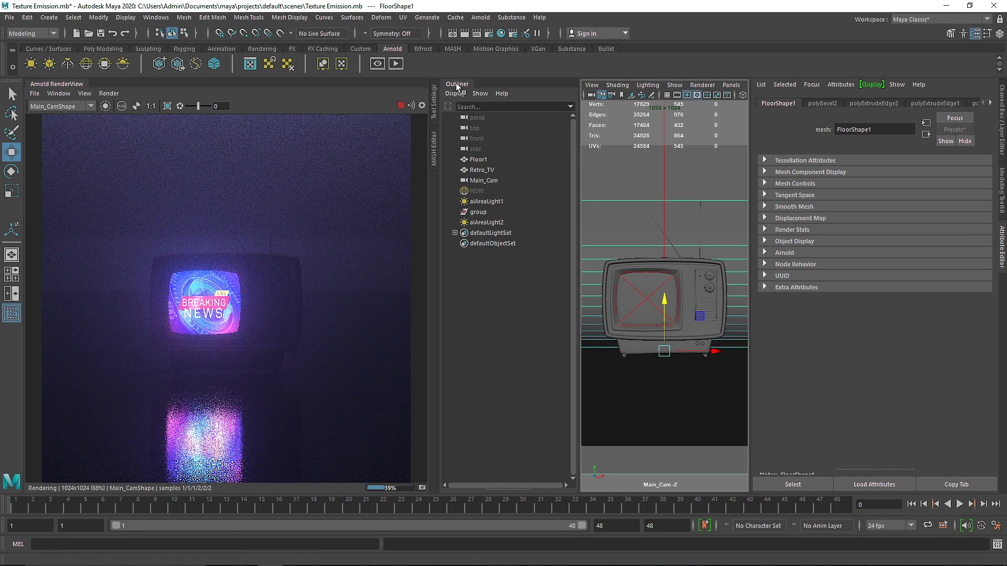
click(455, 83)
drag(537, 133, 441, 133)
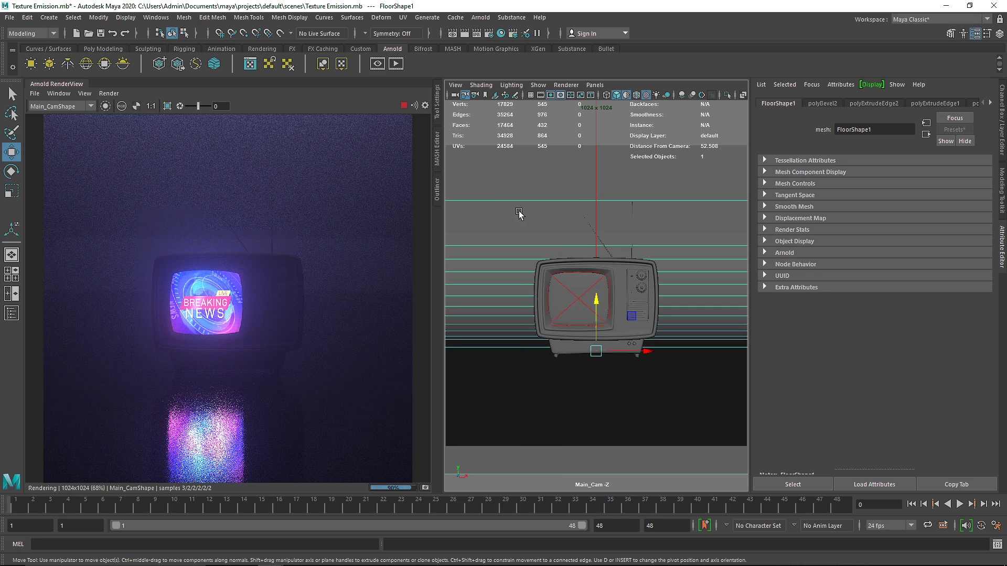
Graph the Texture_Emission material in the Hypershade, inspect how its news image file is connected, and close the Hypershade
click(529, 187)
right_drag(583, 151, 580, 152)
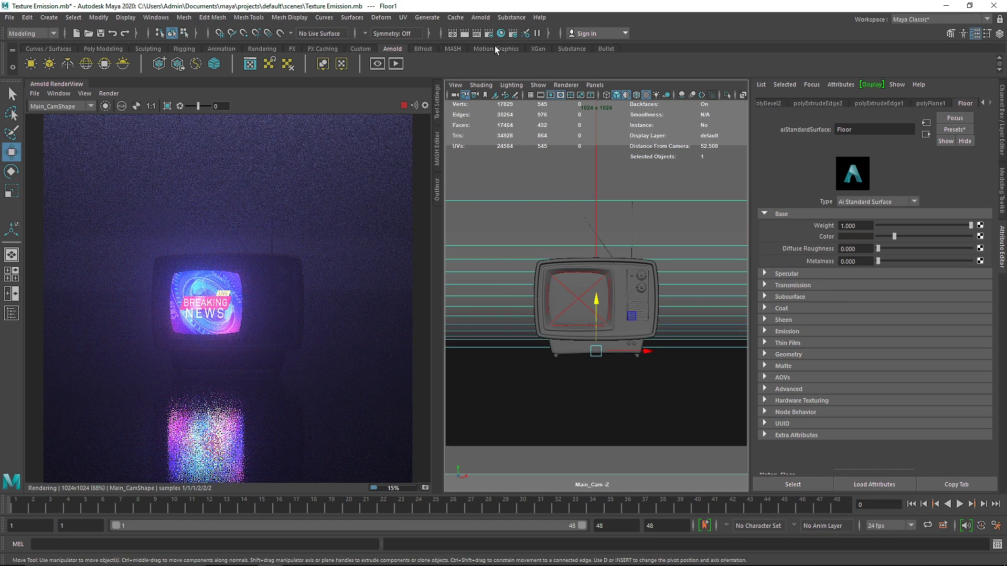
click(501, 33)
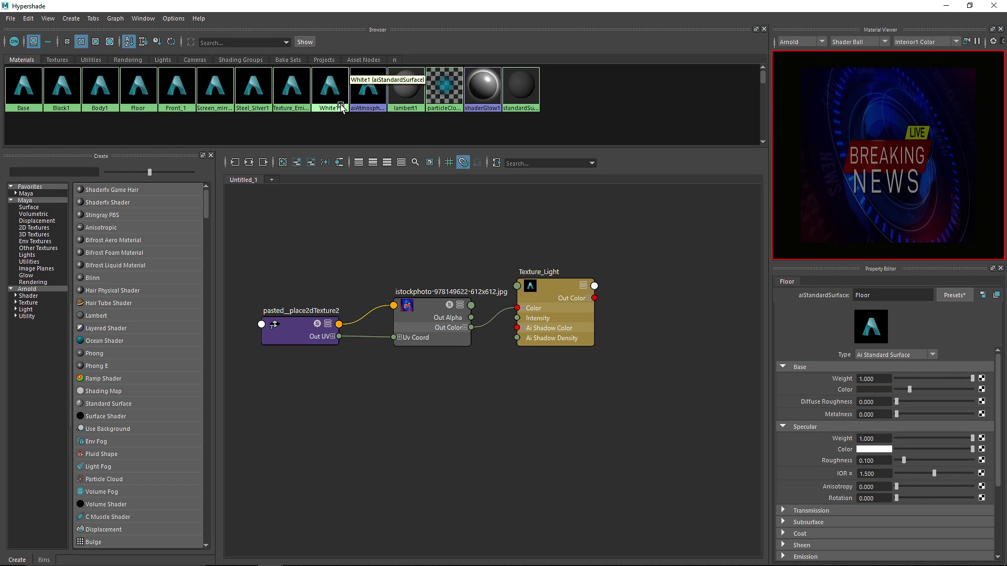
right_click(296, 127)
click(302, 135)
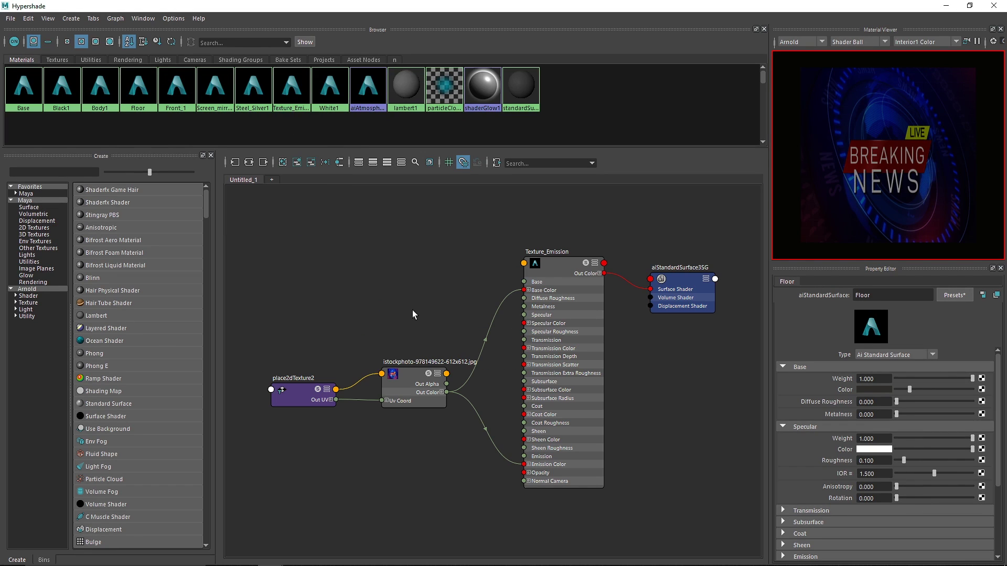
drag(414, 315, 422, 413)
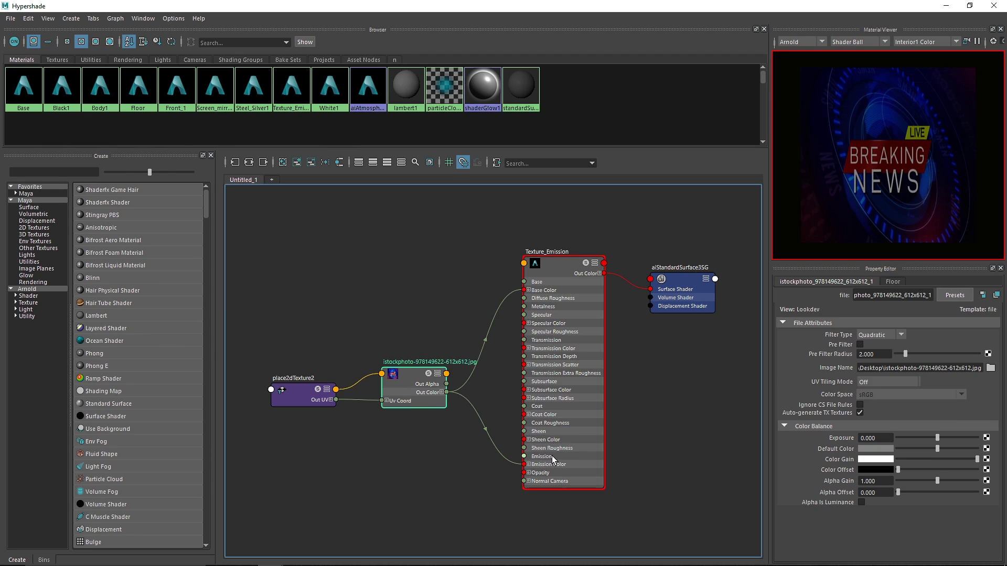
click(995, 6)
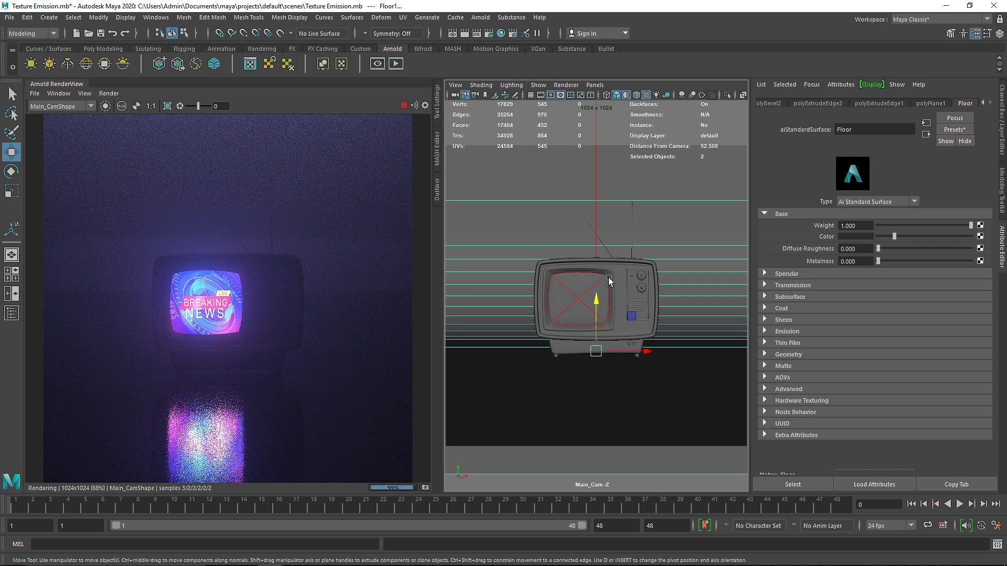
Select the TV screen's light, switch the viewport to the perspective camera, and render the live preview from perspShape
click(593, 283)
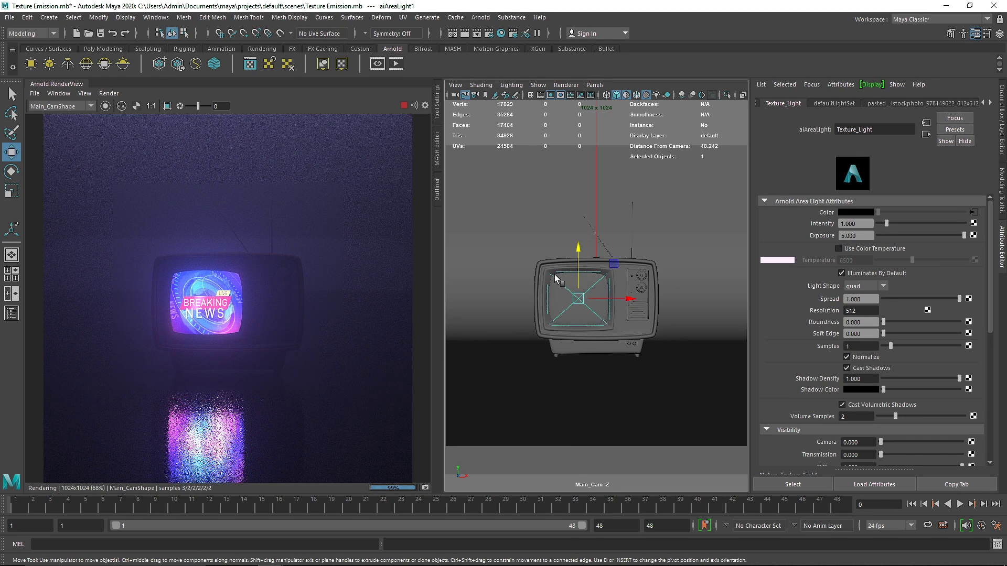
click(595, 85)
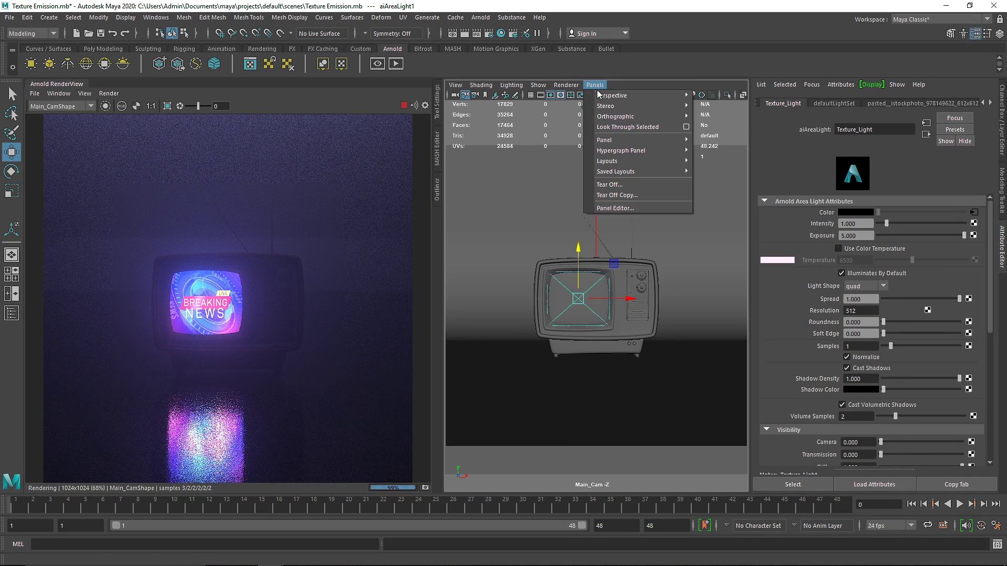
mouse_move(629, 95)
click(712, 106)
click(86, 106)
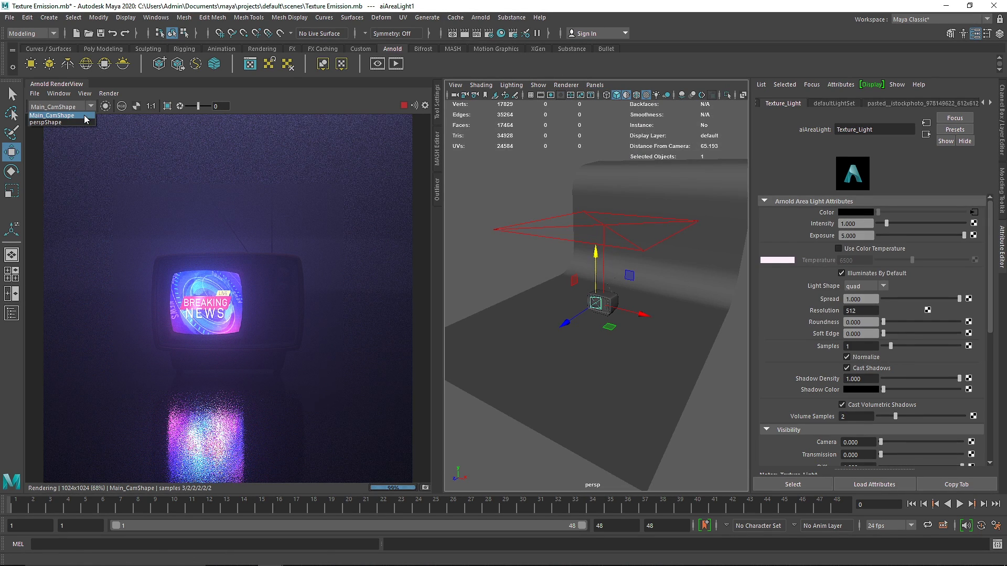
click(82, 120)
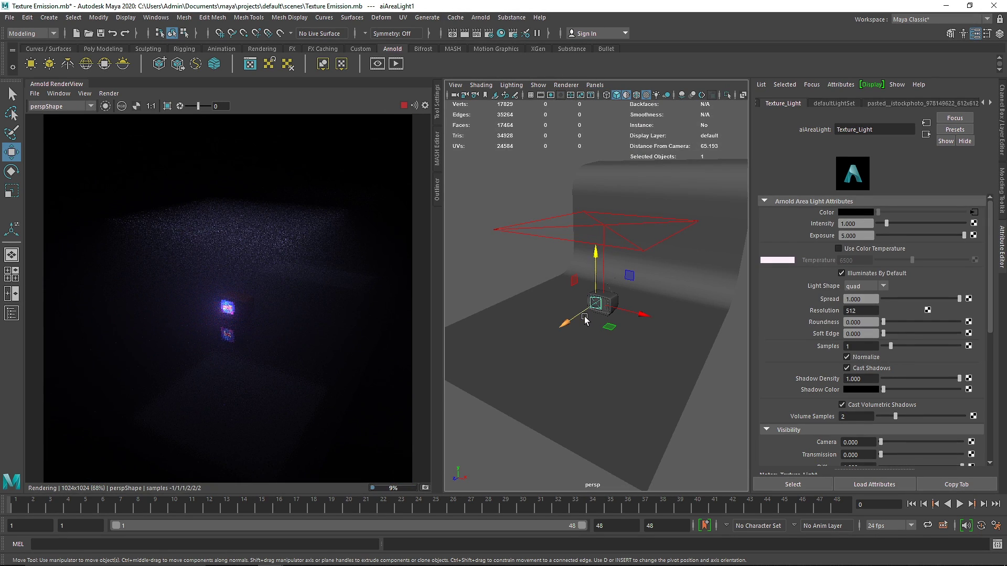
Clear the selection and frame the TV from the front in the perspective view to examine its glow and floor reflection
click(551, 285)
scroll(597, 308, up, 8)
alt+drag(587, 316, 625, 319)
scroll(552, 315, down, 8)
scroll(598, 328, up, 3)
alt+middle_drag(598, 329, 594, 309)
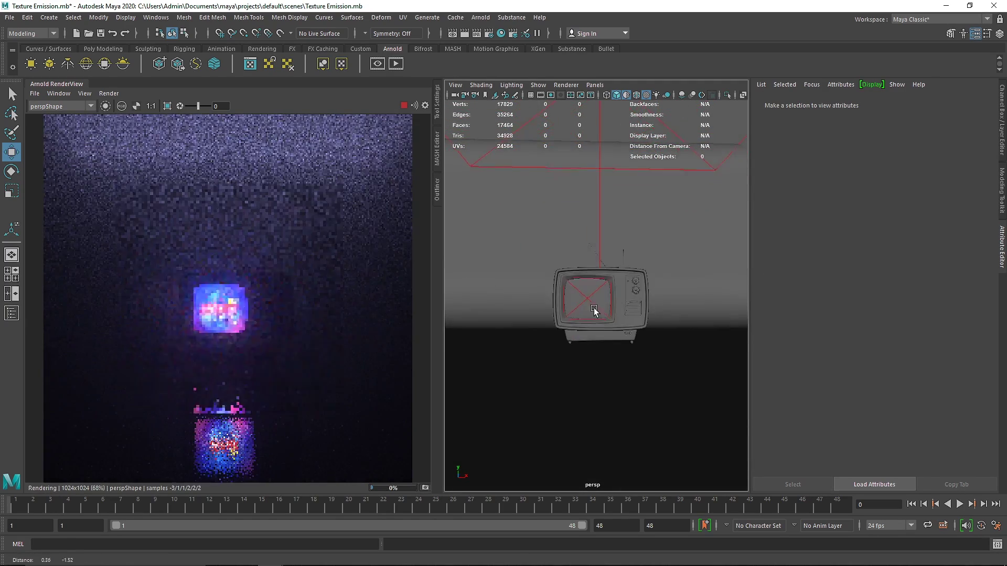
scroll(596, 294, up, 3)
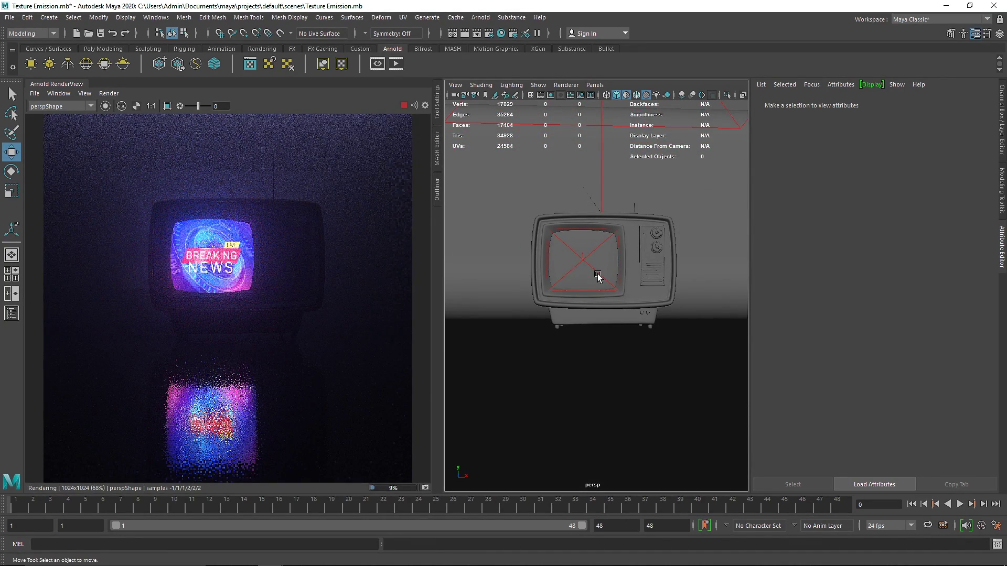